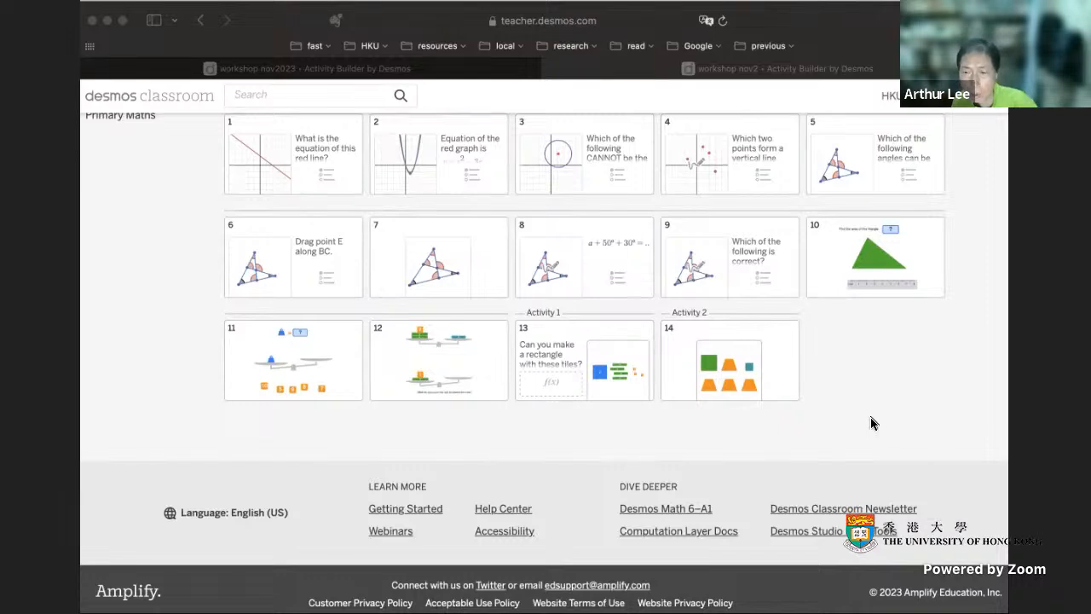
# - Switch to the "workshop nov2023" activity and open it for editing
pyautogui.scroll(2, 870, 425)
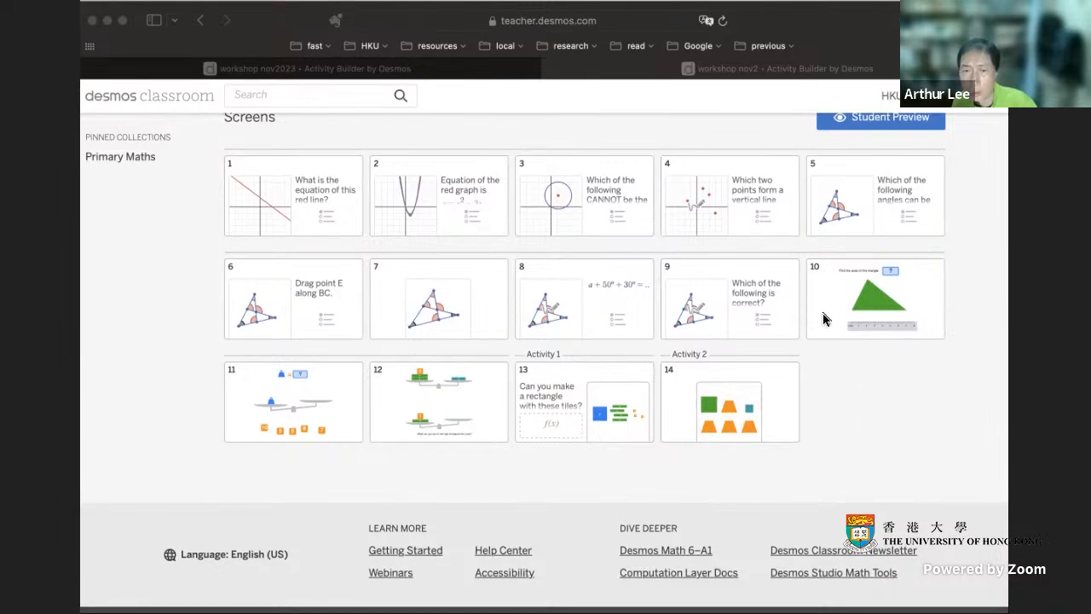
pyautogui.scroll(4, 823, 319)
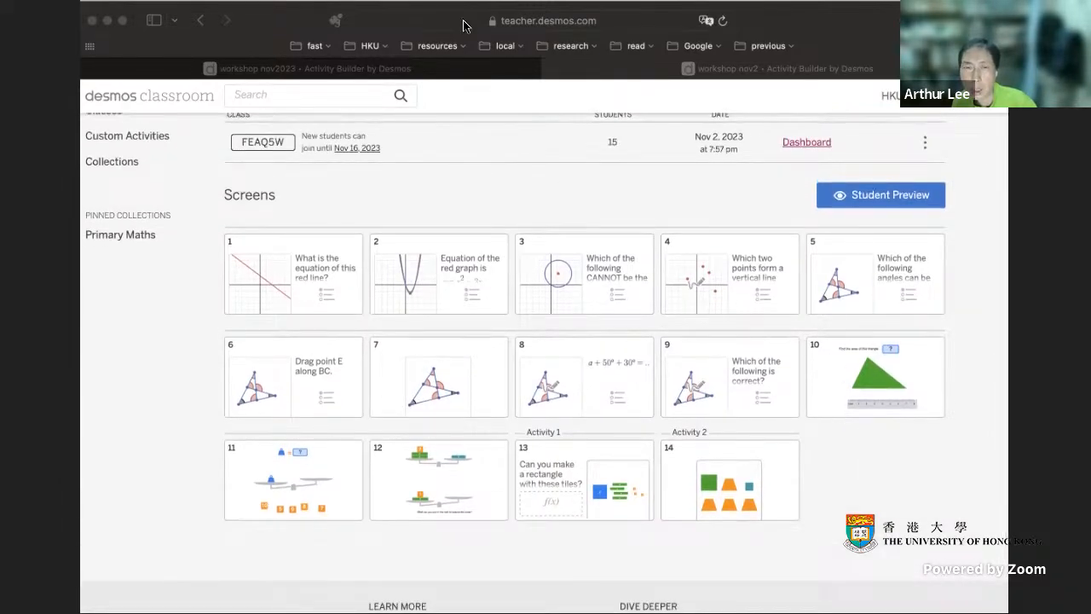
pyautogui.click(479, 71)
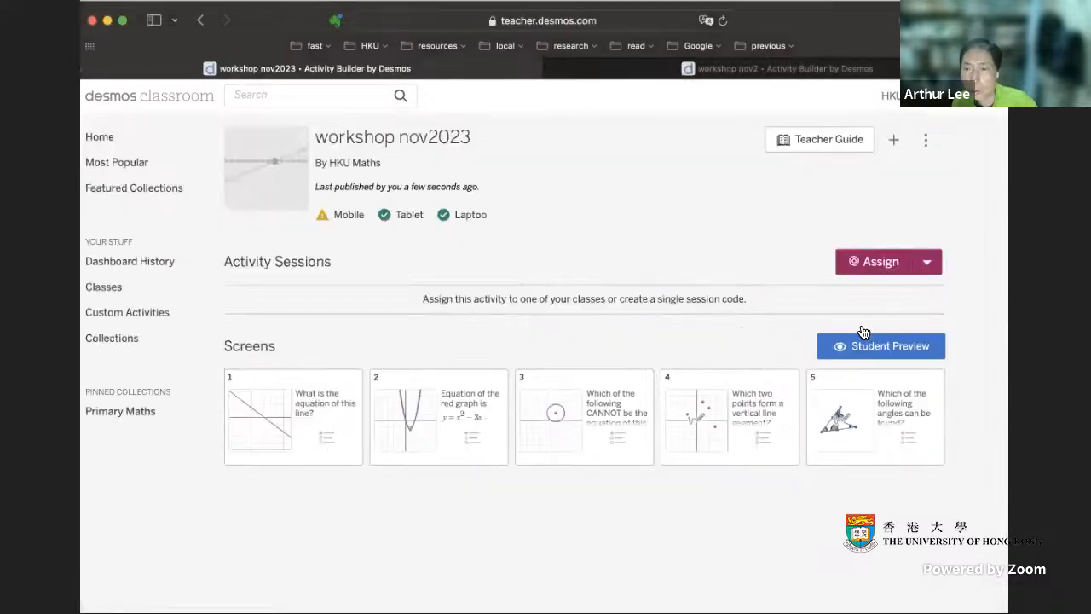
pyautogui.click(925, 141)
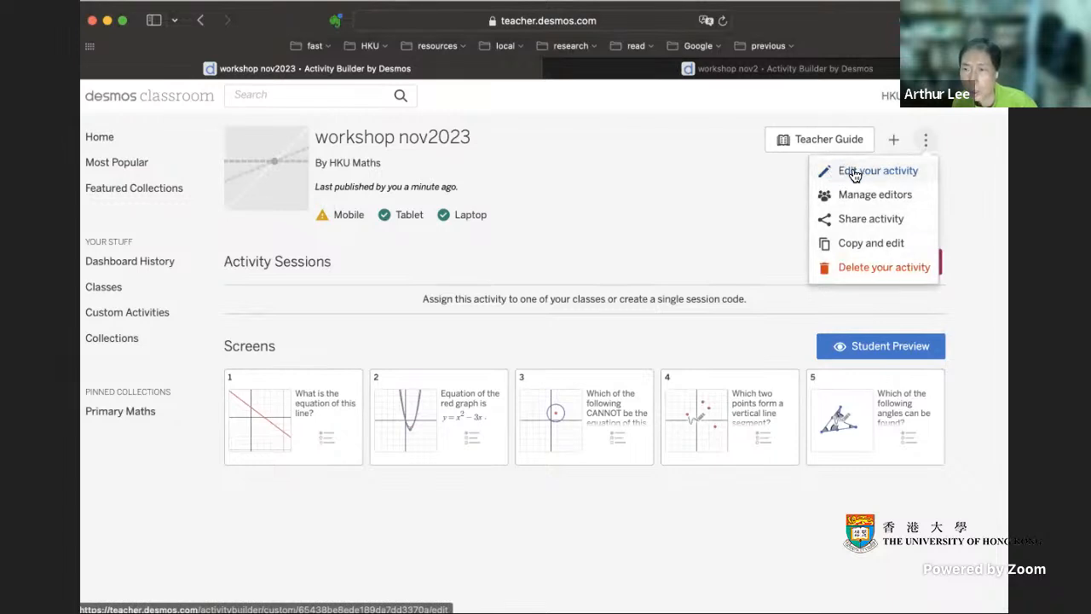
pyautogui.click(887, 172)
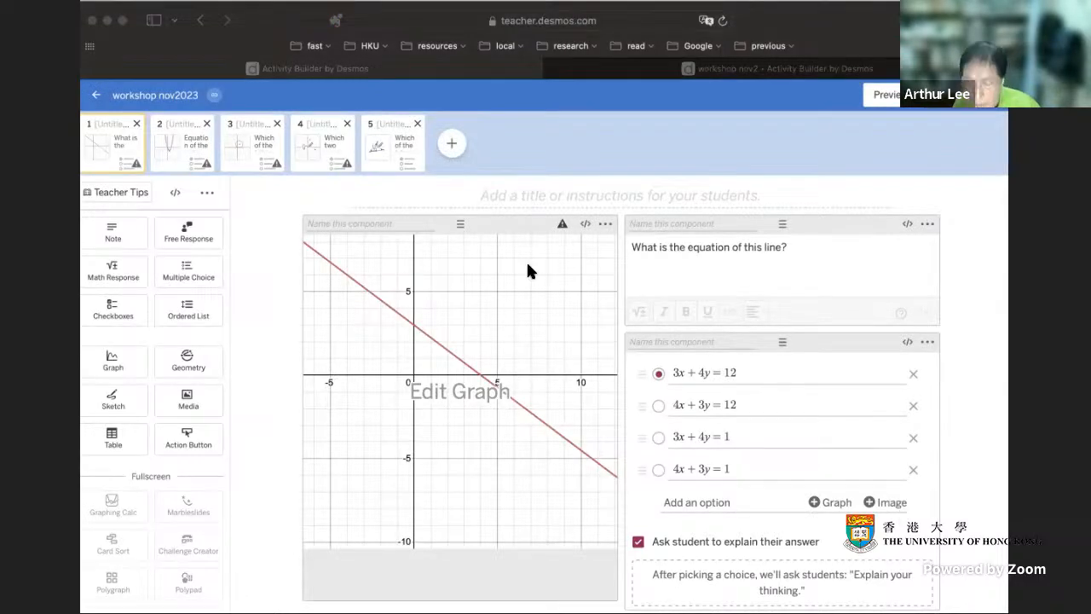
# - Add a new screen after screen 5 and insert a Polypad component on it
pyautogui.click(401, 151)
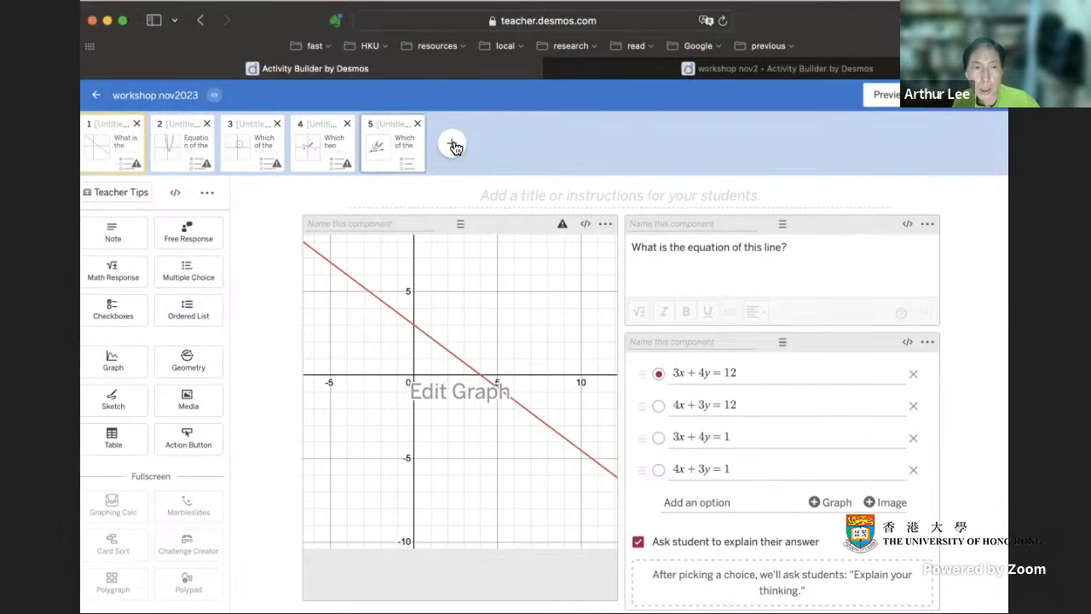
pyautogui.click(452, 144)
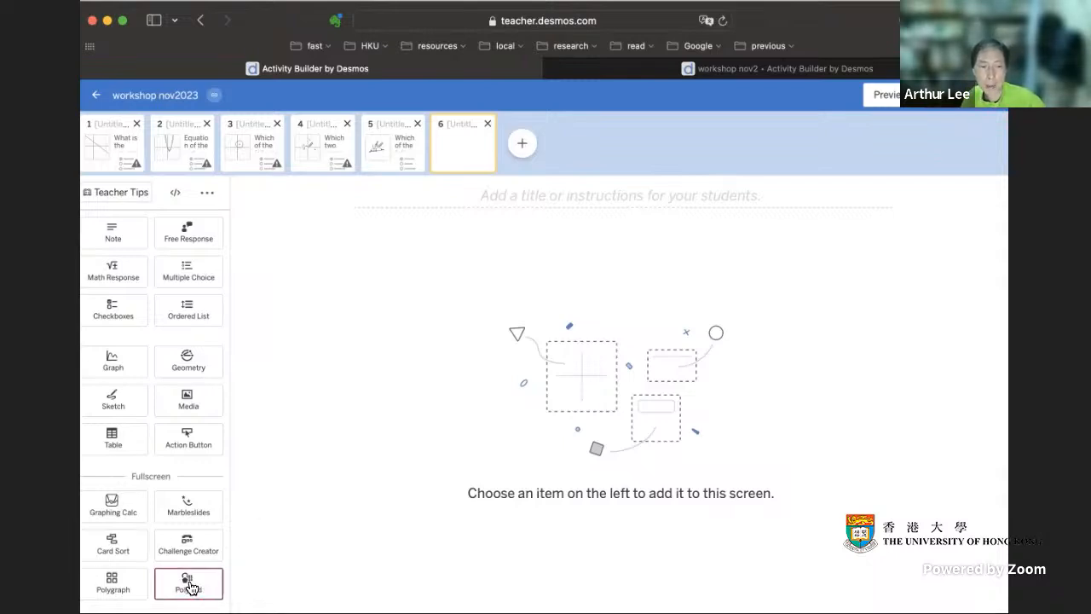
pyautogui.click(199, 586)
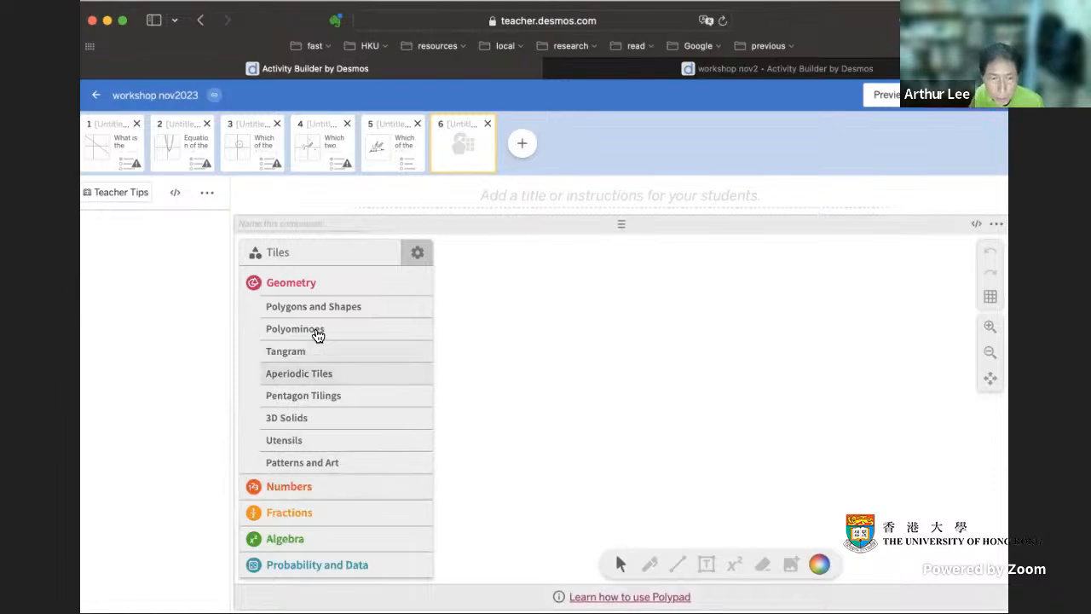
# - Place a custom polygon from the Polygons and Shapes tiles on the Polypad canvas
pyautogui.click(347, 308)
pyautogui.scroll(-2, 370, 404)
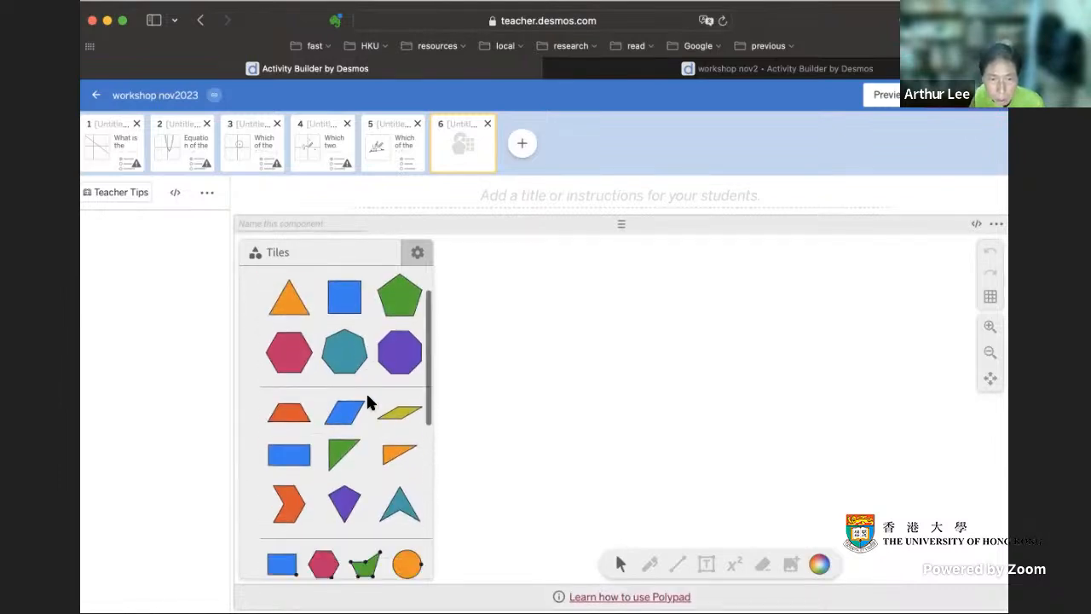
pyautogui.scroll(2, 369, 404)
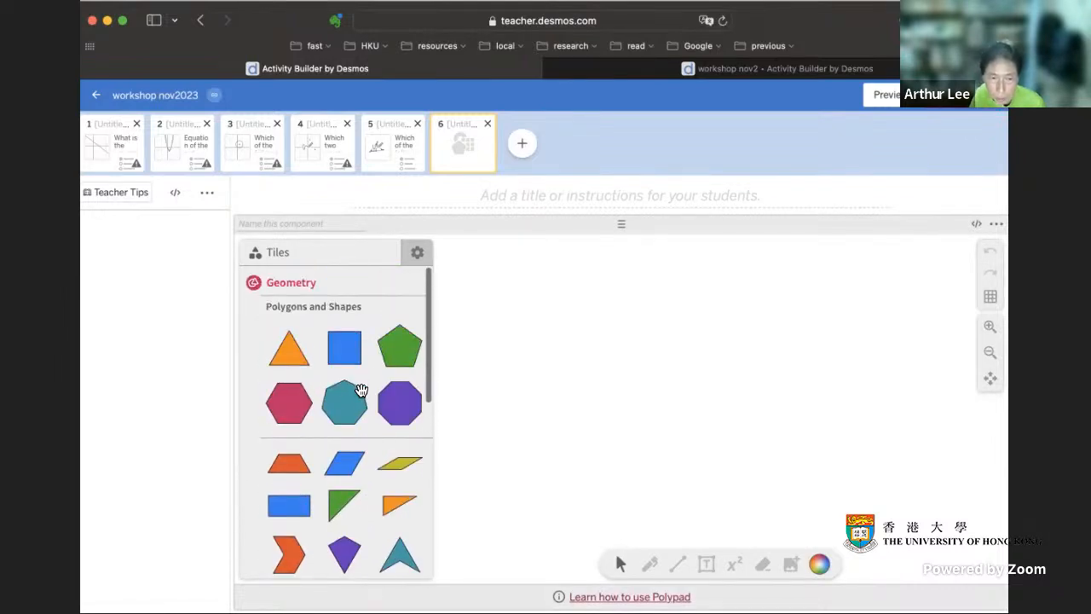
pyautogui.scroll(-2, 362, 391)
pyautogui.scroll(-2, 362, 391)
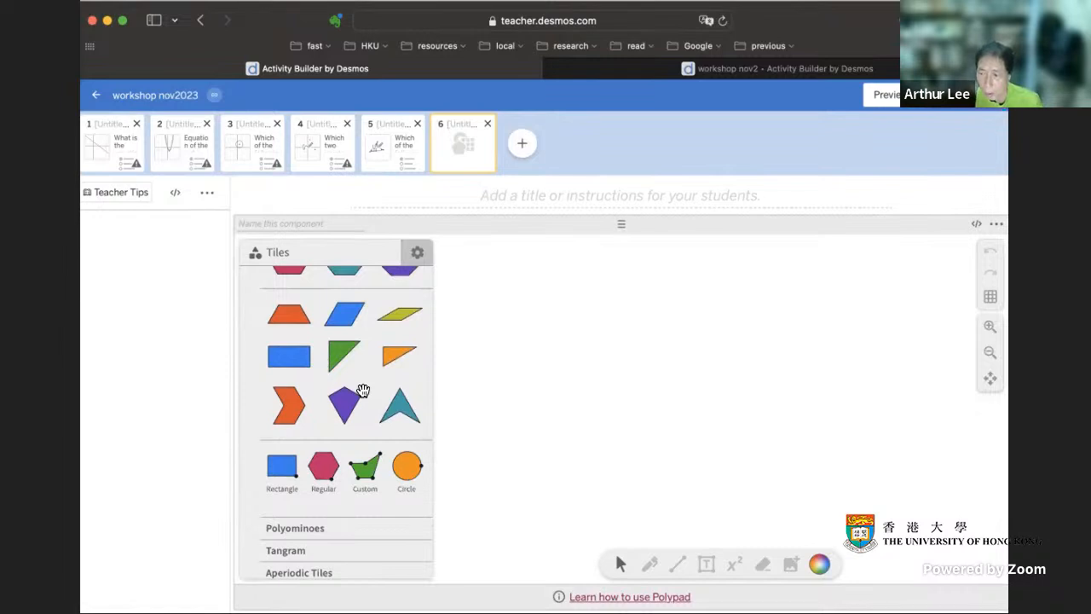
pyautogui.scroll(-2, 379, 401)
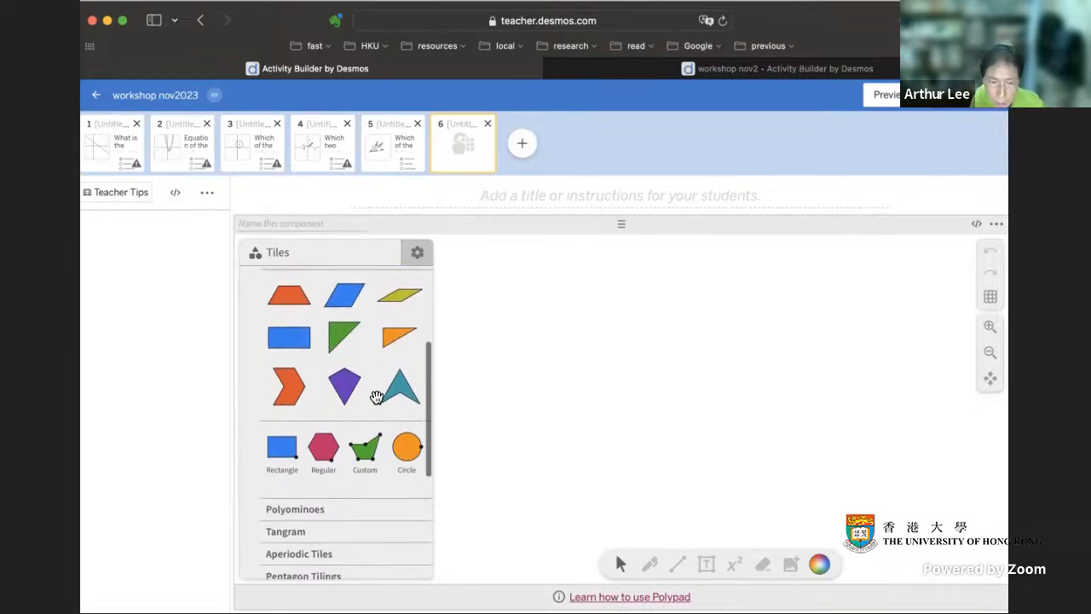
pyautogui.moveTo(365, 413); pyautogui.dragTo(663, 354)
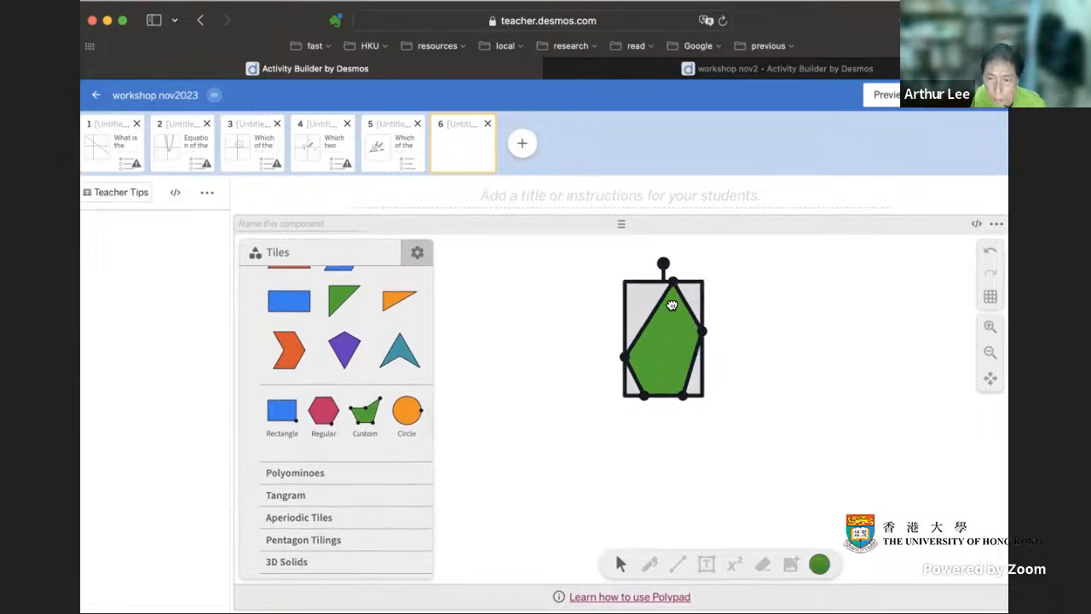
# - Reshape the custom polygon by pulling its lower vertices outward and adjusting the right one, then deselect it
pyautogui.moveTo(644, 395); pyautogui.dragTo(601, 437)
pyautogui.moveTo(688, 393); pyautogui.dragTo(759, 401)
pyautogui.moveTo(705, 349)
pyautogui.mouseDown()
pyautogui.moveTo(855, 341)
pyautogui.moveTo(709, 344)
pyautogui.mouseUp()
pyautogui.click(843, 362)
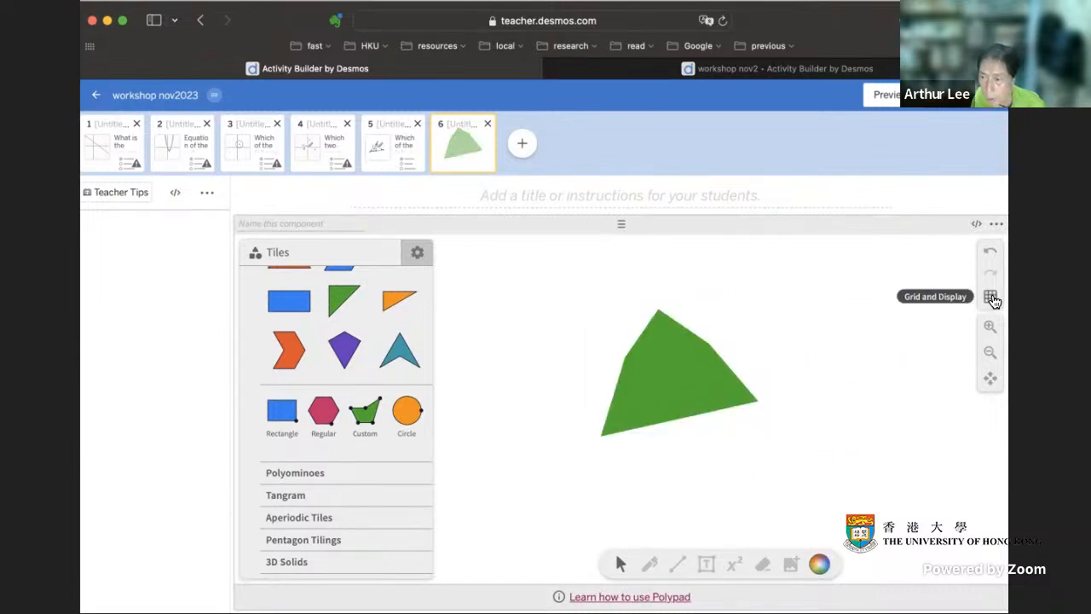
# - Show a square grid on the canvas and align the polygon's five vertices with grid intersections
pyautogui.click(990, 295)
pyautogui.click(918, 309)
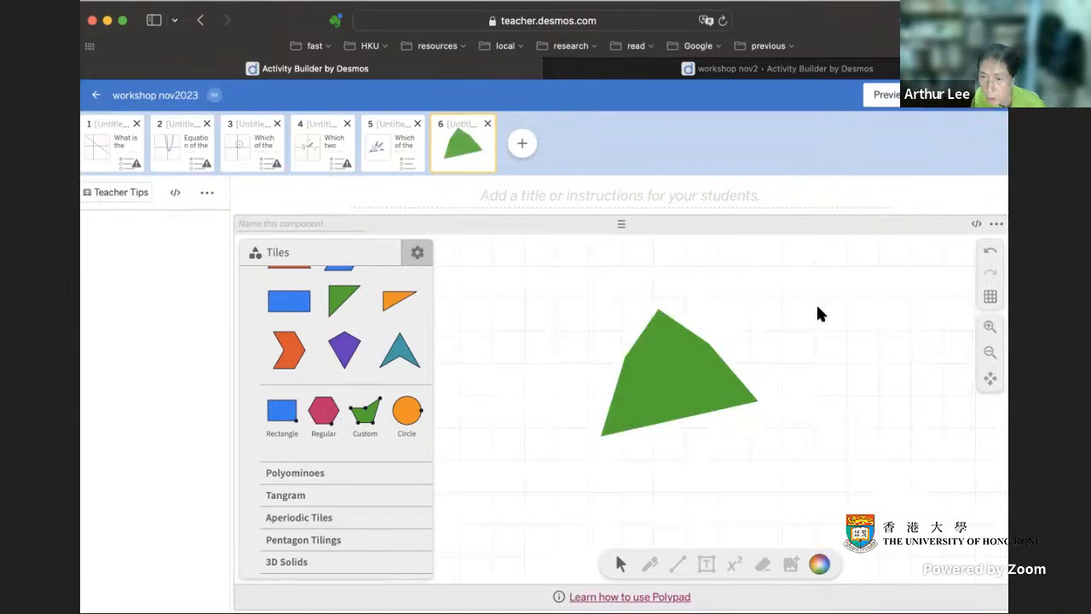
pyautogui.click(657, 351)
pyautogui.moveTo(653, 317); pyautogui.dragTo(654, 300)
pyautogui.moveTo(618, 363); pyautogui.dragTo(589, 364)
pyautogui.moveTo(597, 442); pyautogui.dragTo(589, 427)
pyautogui.moveTo(750, 404); pyautogui.dragTo(781, 428)
pyautogui.moveTo(704, 350); pyautogui.dragTo(750, 331)
pyautogui.click(877, 373)
# - Add a vertex on the polygon's upper edge, pull it upward, and move the right-hand vertex outward
pyautogui.click(715, 370)
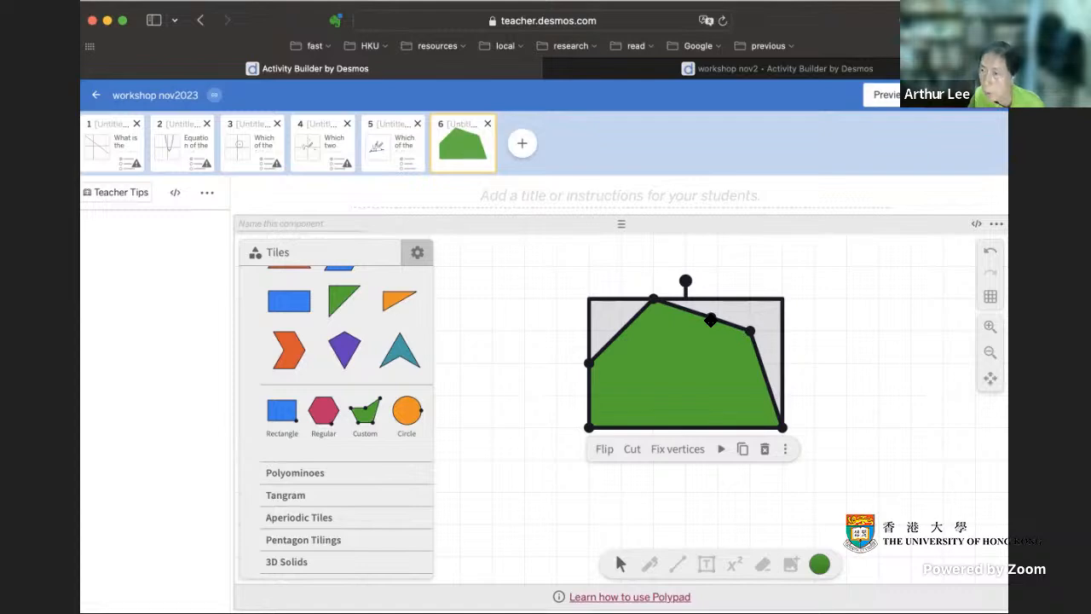
pyautogui.moveTo(711, 319); pyautogui.dragTo(747, 269)
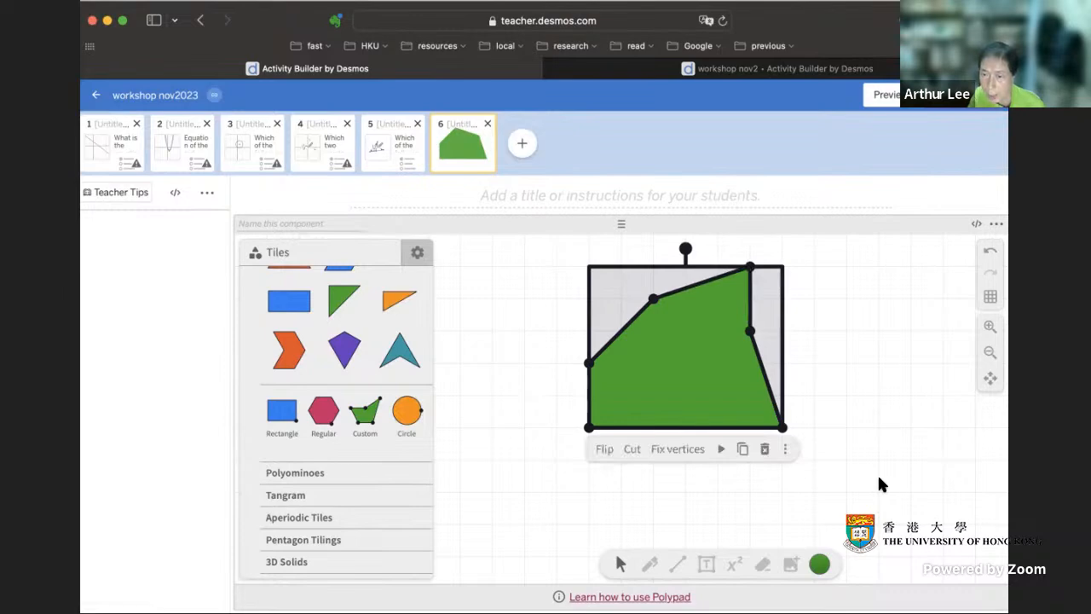
pyautogui.moveTo(758, 333); pyautogui.dragTo(816, 332)
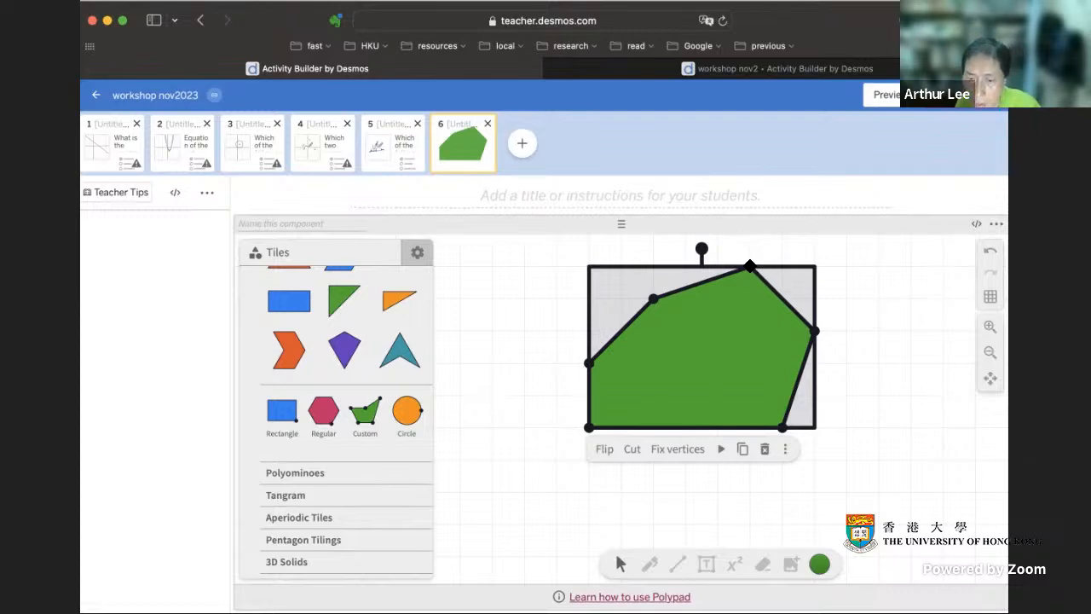
# - Remove three vertices to turn the polygon into a triangle, and move it two squares left and one up
pyautogui.doubleClick(750, 267)
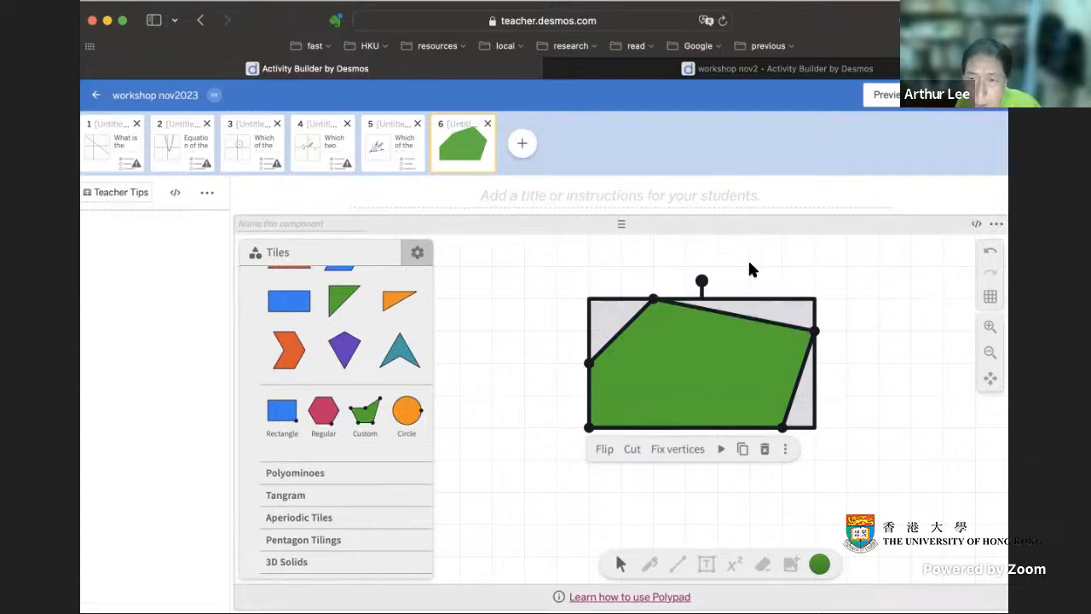
pyautogui.doubleClick(815, 331)
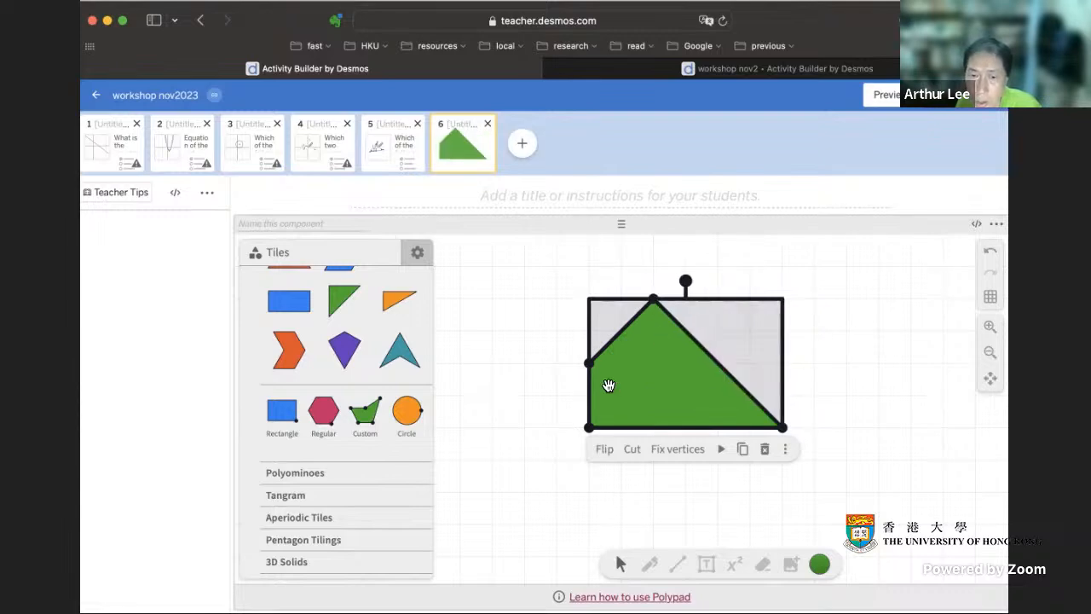
pyautogui.doubleClick(589, 361)
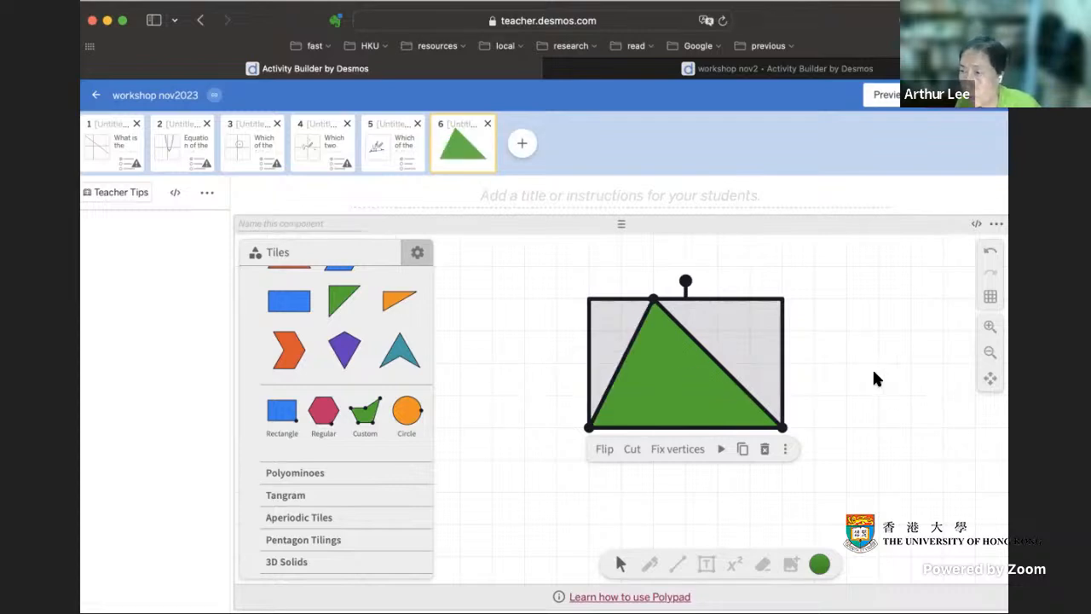
pyautogui.moveTo(691, 394); pyautogui.dragTo(629, 368)
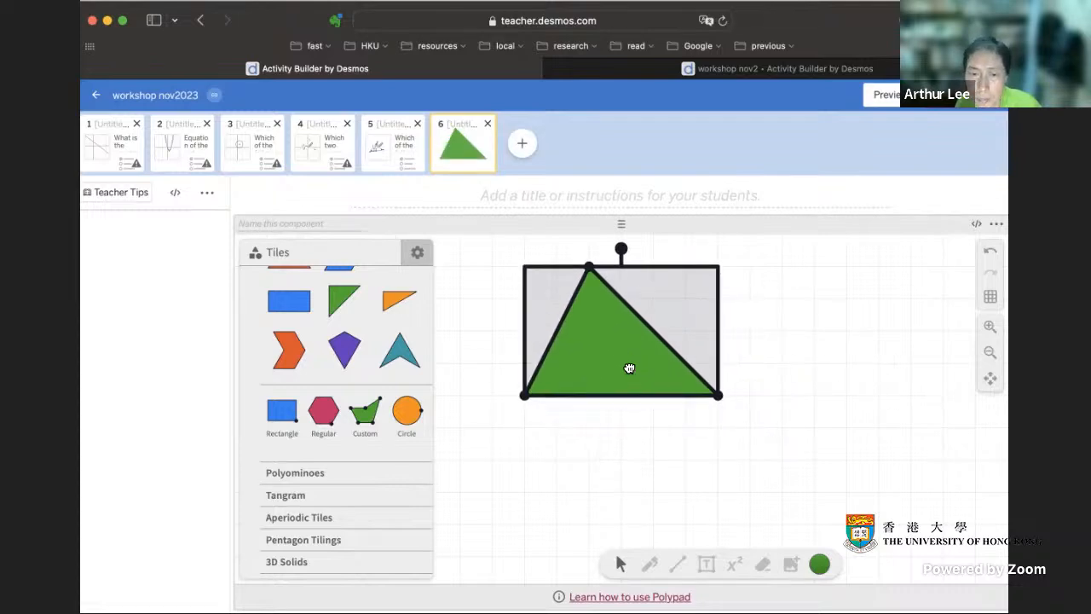
pyautogui.click(814, 370)
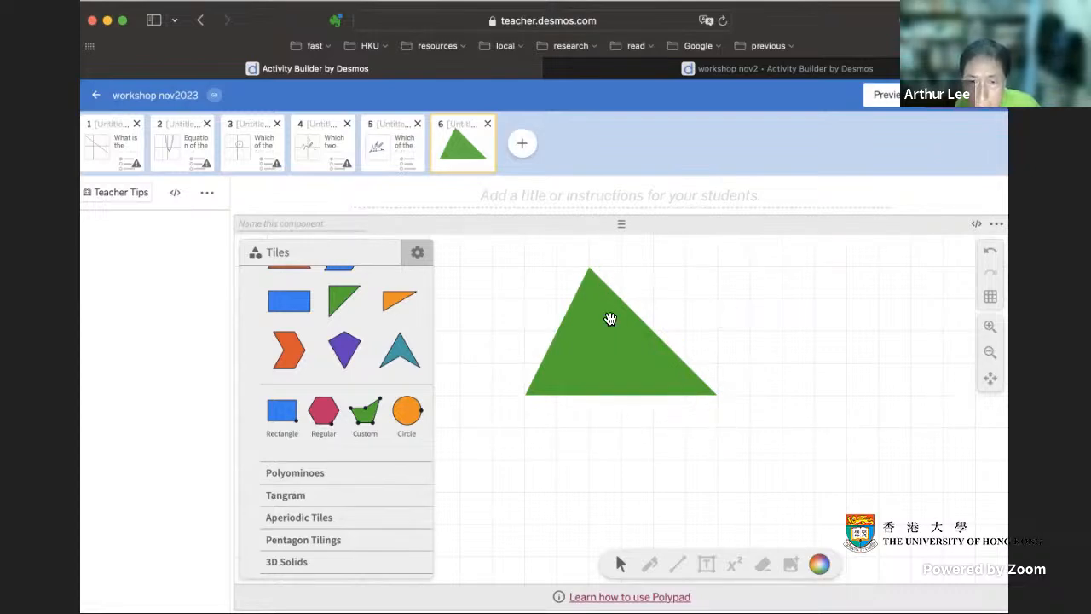
# - Lock the green triangle's shape with Fix vertices and deselect it
pyautogui.click(636, 361)
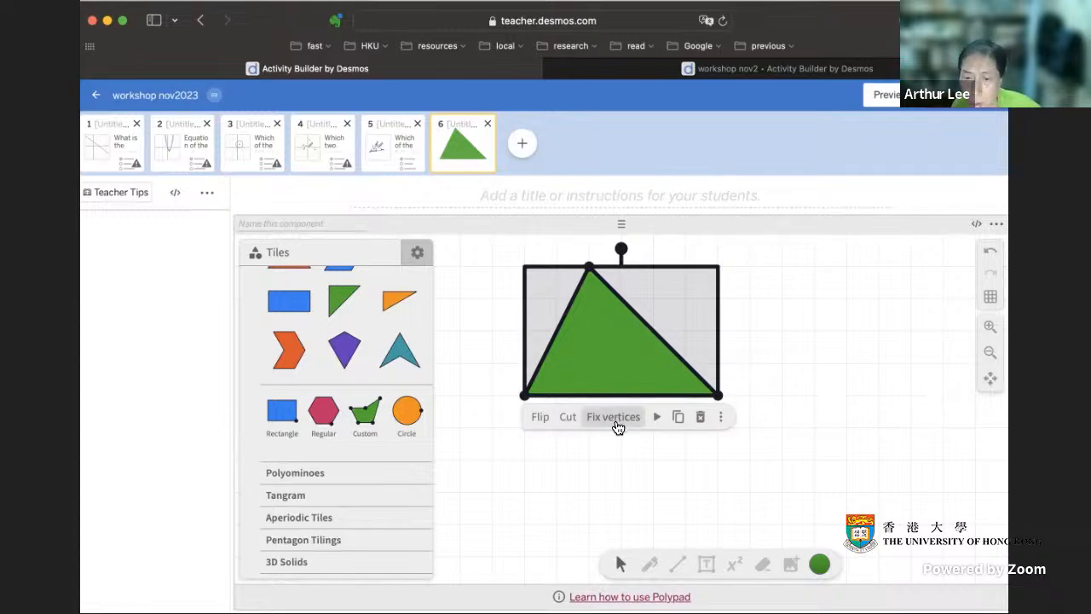
pyautogui.click(718, 418)
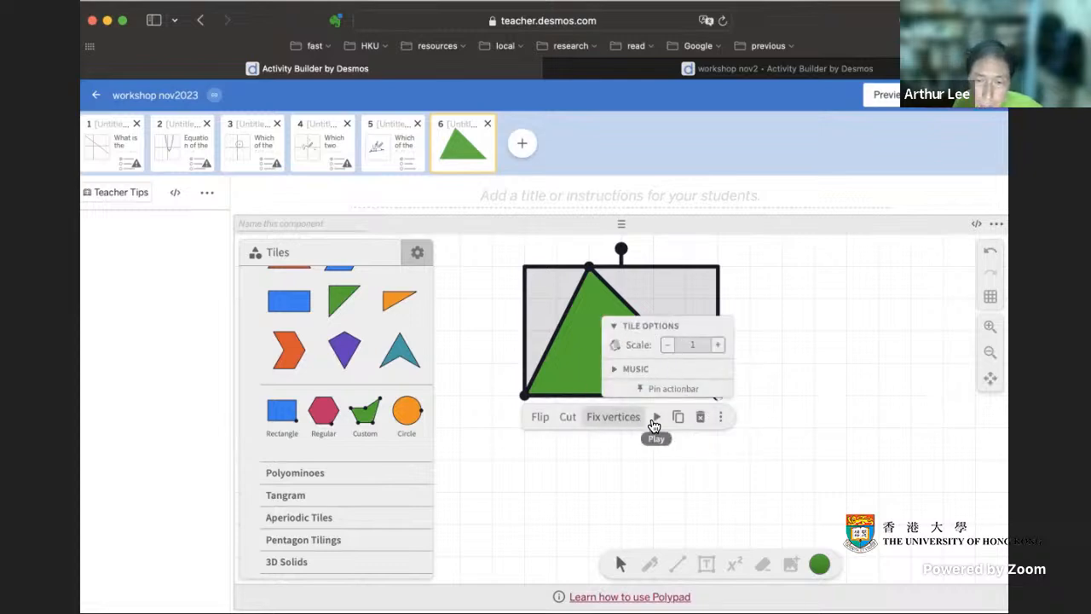
pyautogui.click(582, 380)
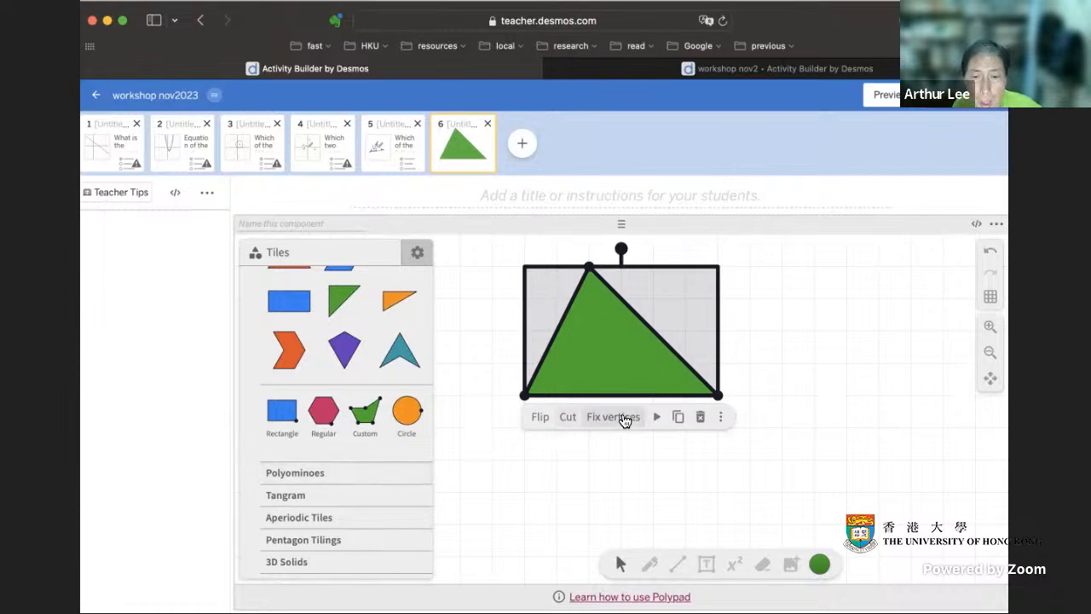
pyautogui.click(616, 420)
pyautogui.click(763, 415)
pyautogui.click(601, 349)
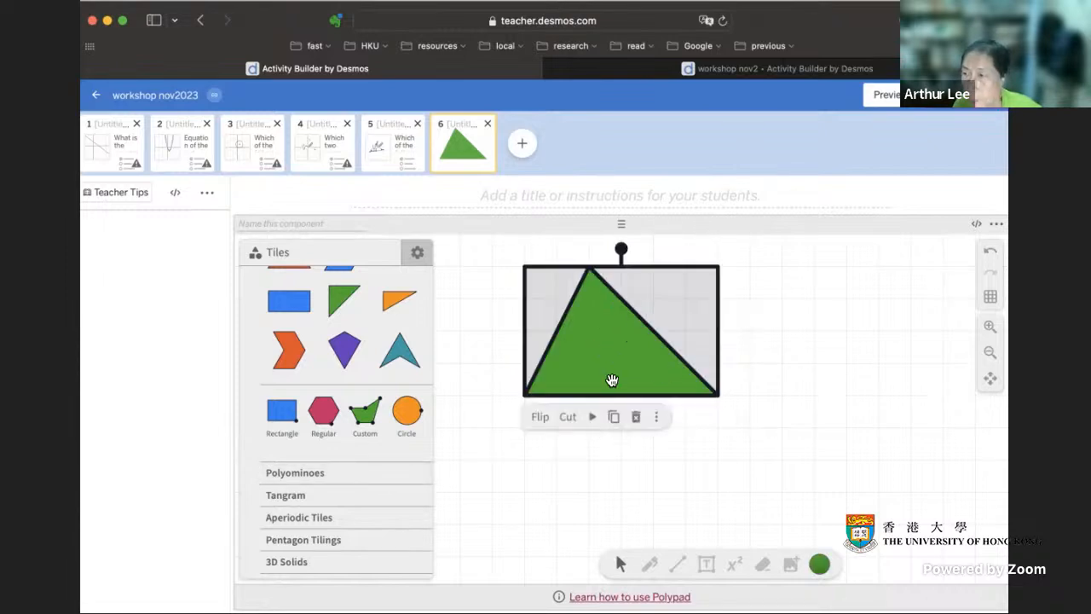
pyautogui.moveTo(620, 250)
pyautogui.mouseDown()
pyautogui.moveTo(609, 511)
pyautogui.moveTo(701, 324)
pyautogui.moveTo(704, 336)
pyautogui.moveTo(550, 298)
pyautogui.moveTo(651, 330)
pyautogui.moveTo(608, 306)
pyautogui.moveTo(619, 333)
pyautogui.moveTo(650, 339)
pyautogui.moveTo(717, 323)
pyautogui.moveTo(682, 275)
pyautogui.moveTo(622, 252)
pyautogui.mouseUp()
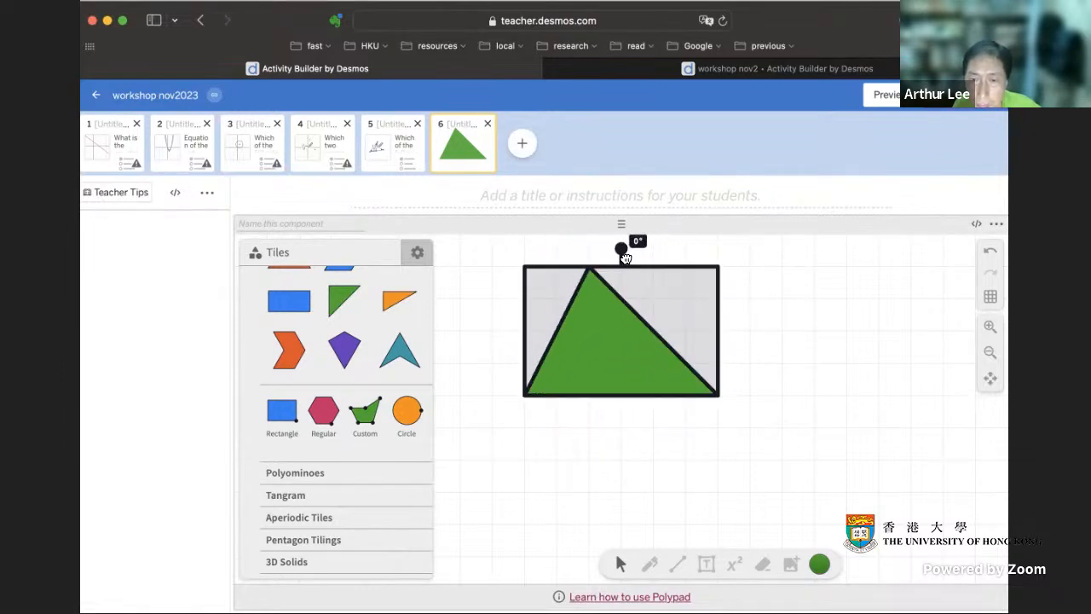
pyautogui.click(787, 349)
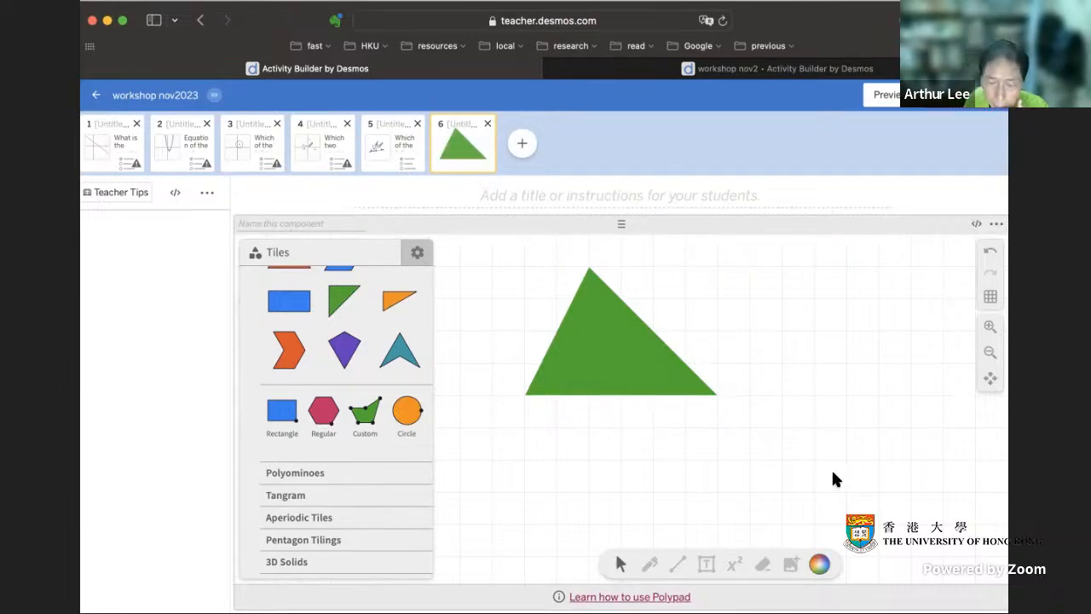
# - Add the text "Find the area of this triangle" above the green triangle
pyautogui.scroll(3, 799, 491)
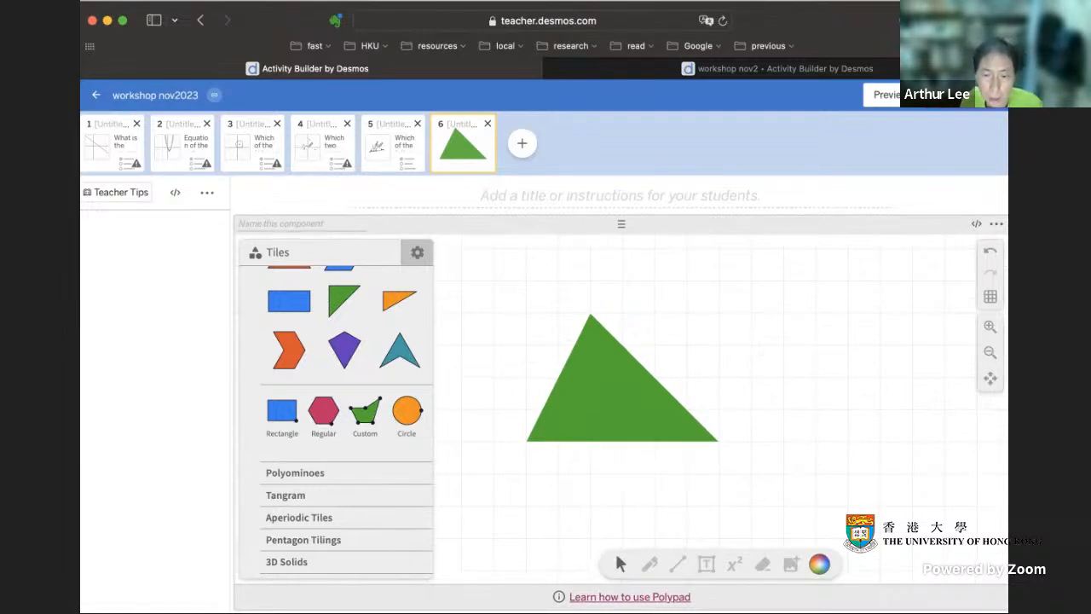
pyautogui.click(706, 564)
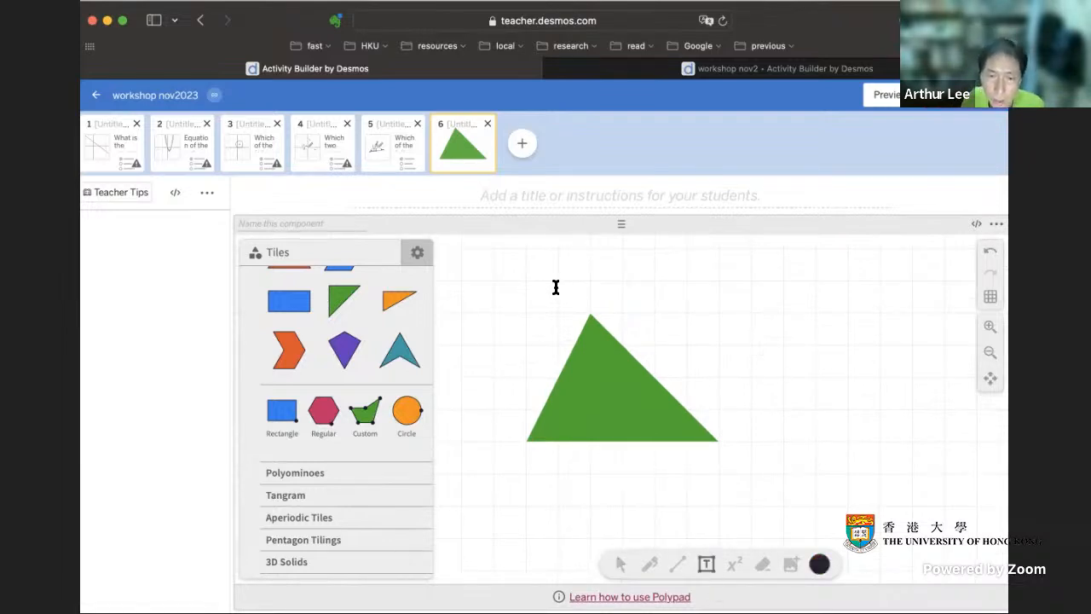
pyautogui.click(558, 281)
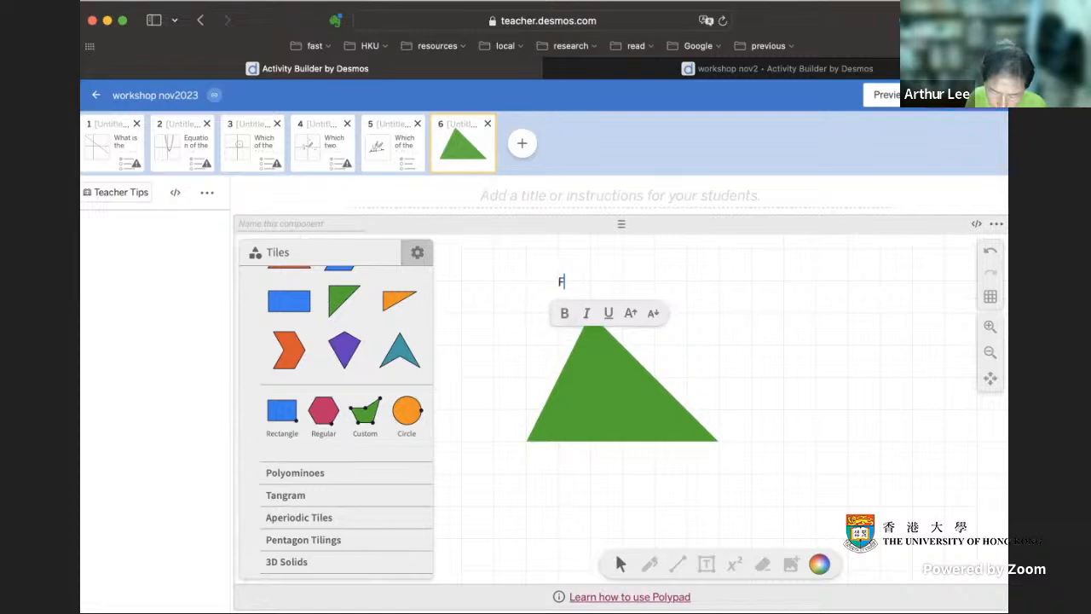
pyautogui.write('Find')
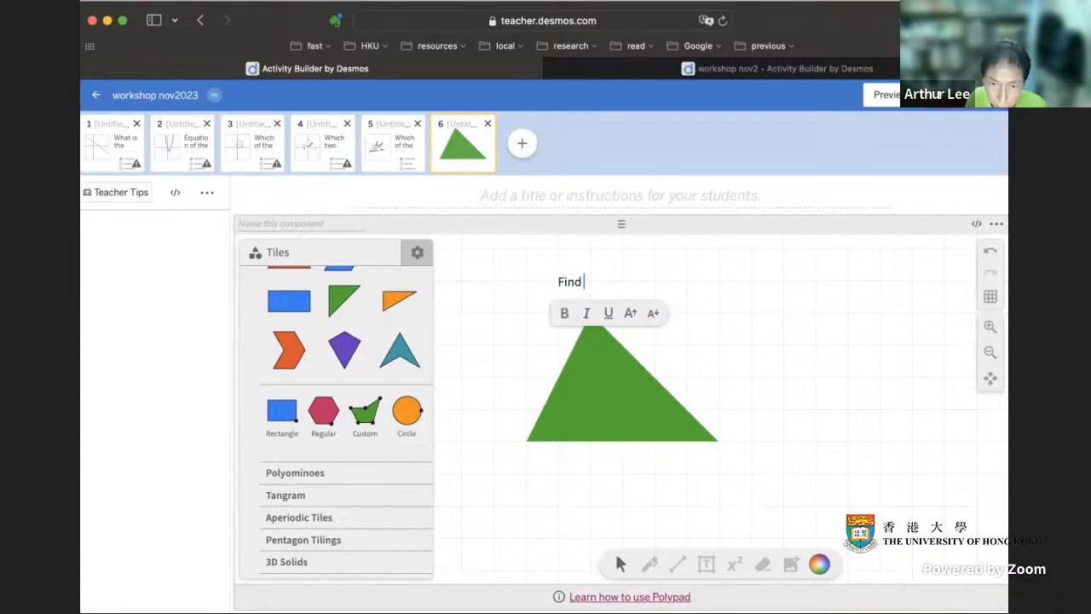
pyautogui.write(' the a')
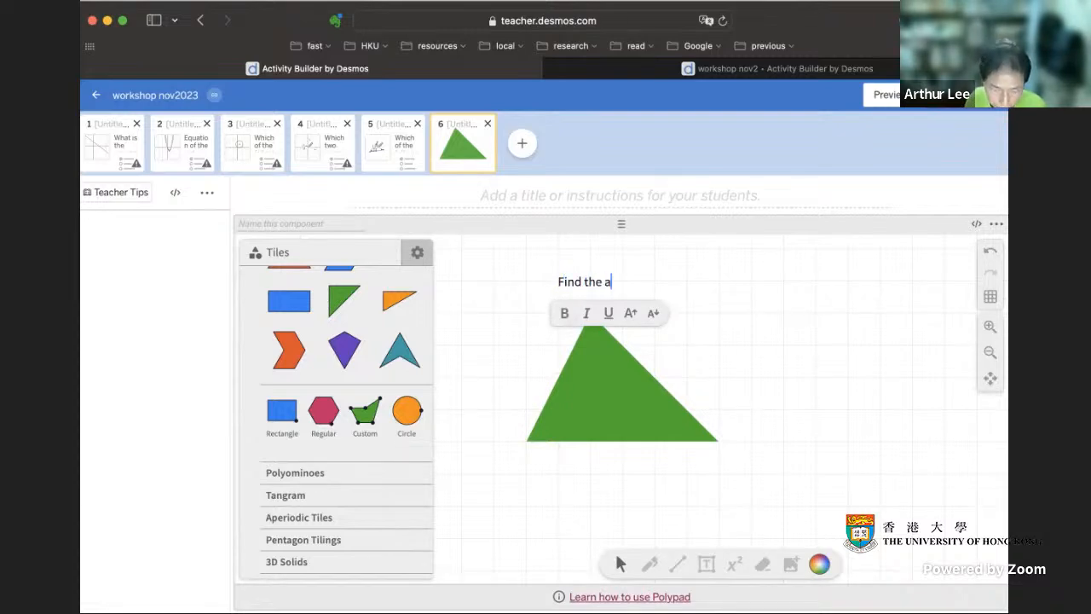
pyautogui.write('rea of this triangle')
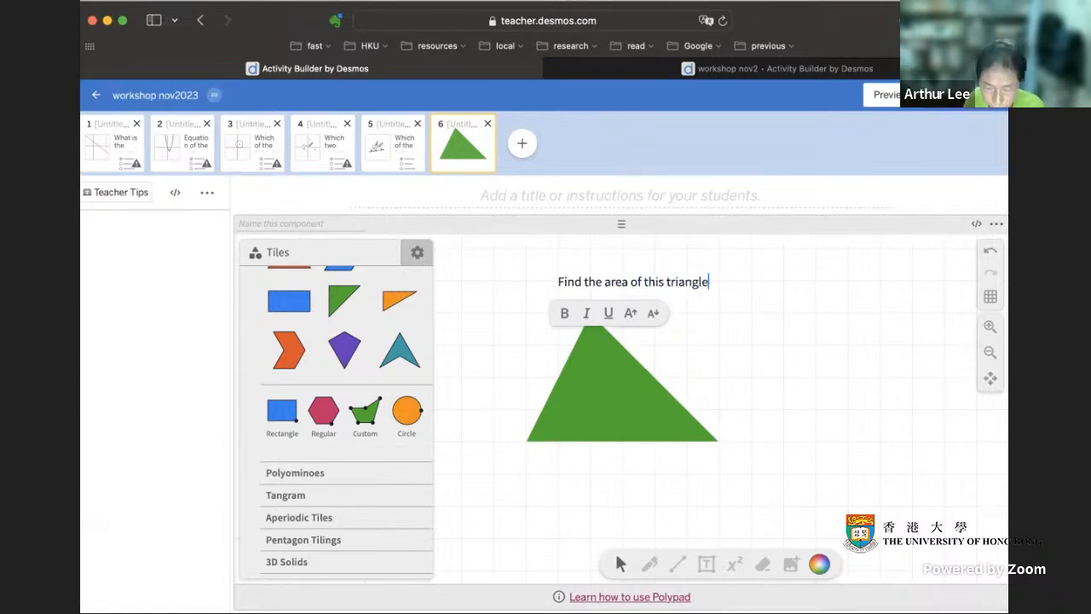
pyautogui.write('.')
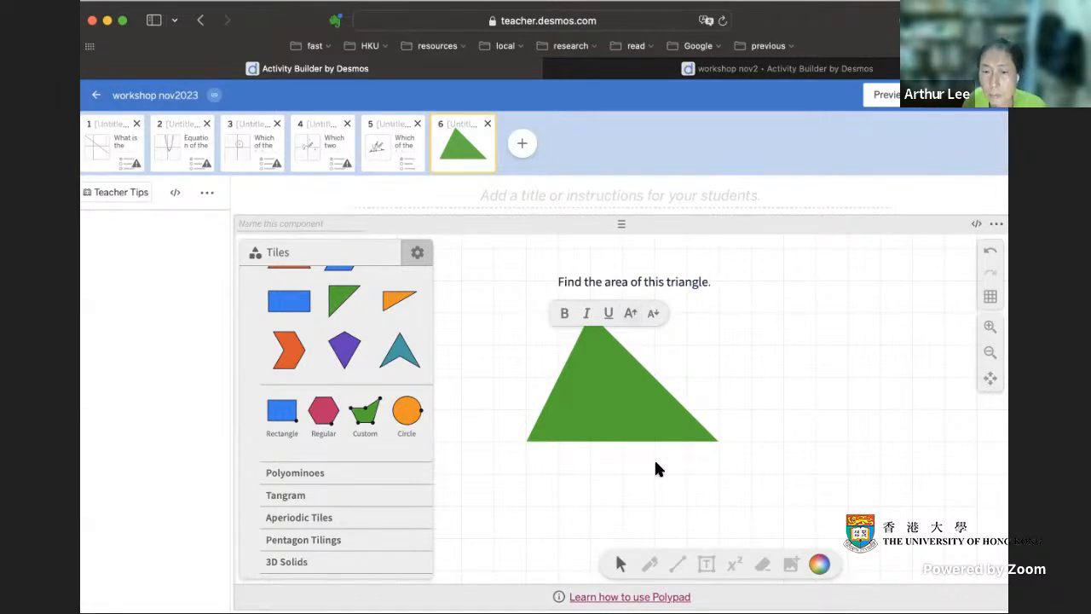
# - End the text with a full stop, move it about two grid squares left, and deselect it
pyautogui.click(626, 523)
pyautogui.moveTo(643, 272); pyautogui.dragTo(582, 273)
pyautogui.click(763, 288)
# - Collapse the Geometry tile category and turn on Authoring mode in the Polypad settings
pyautogui.scroll(-5, 380, 458)
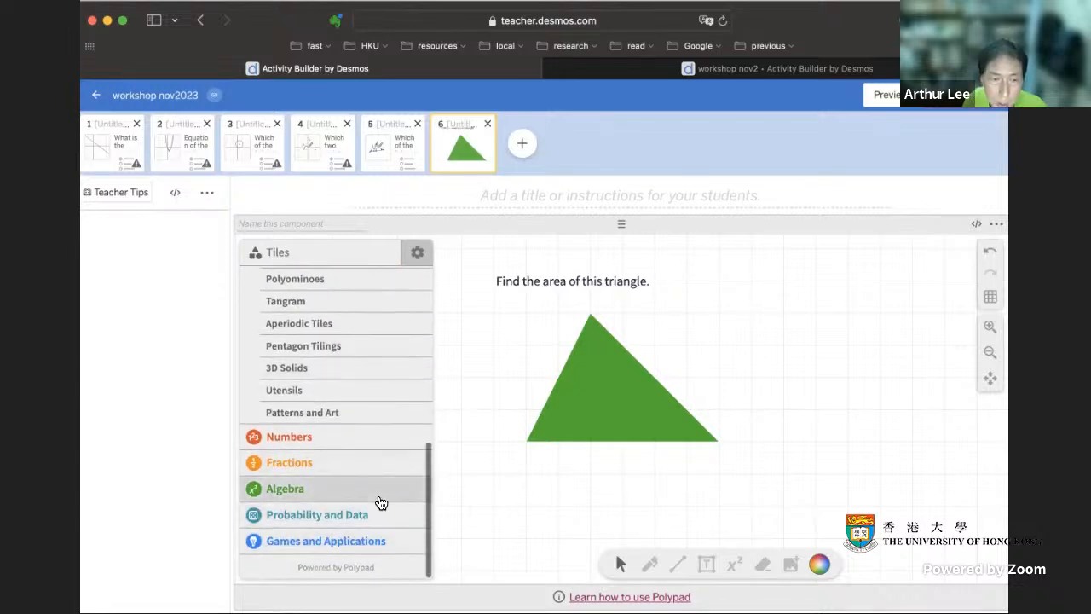
pyautogui.scroll(5, 377, 500)
pyautogui.click(298, 283)
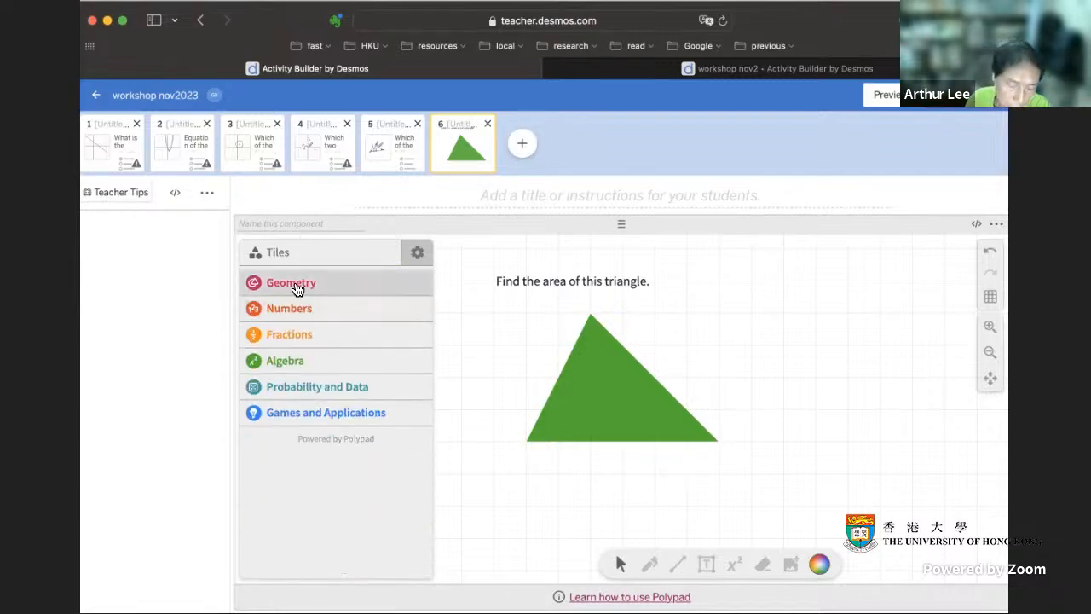
pyautogui.click(417, 256)
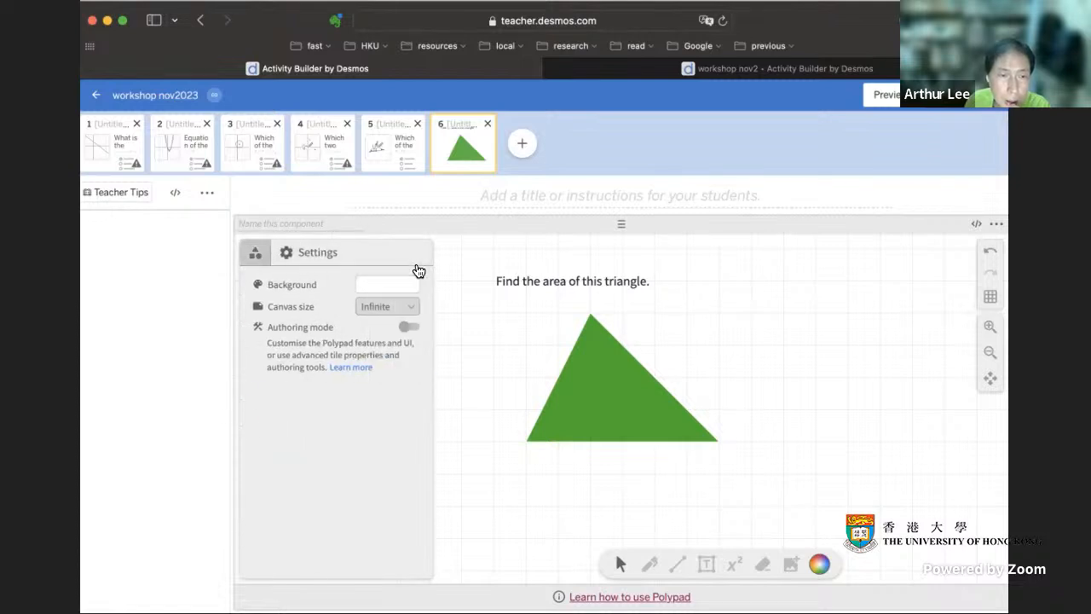
pyautogui.click(413, 329)
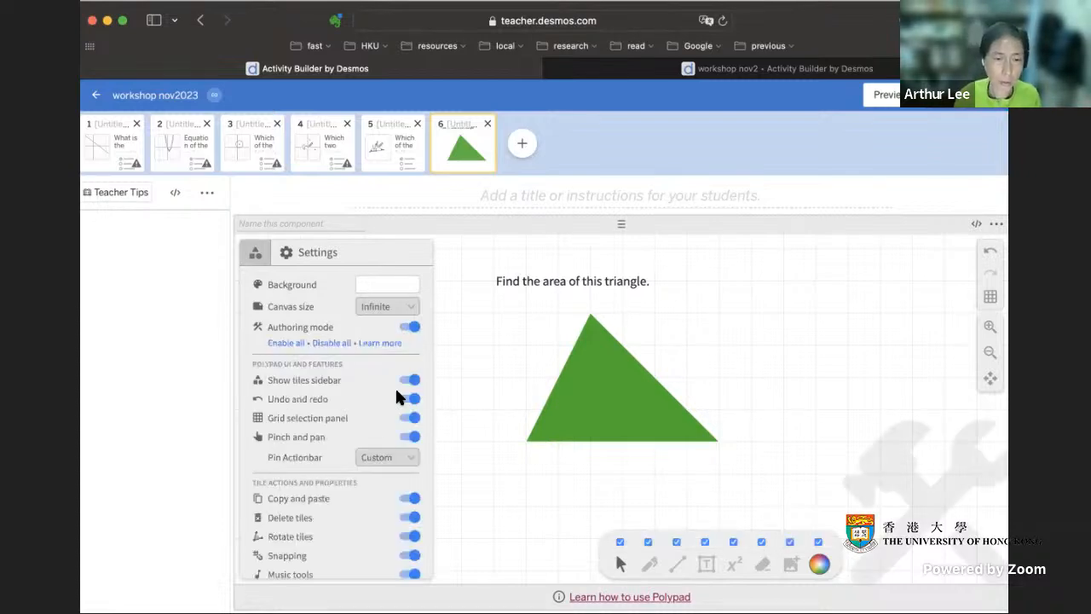
pyautogui.scroll(-3, 375, 432)
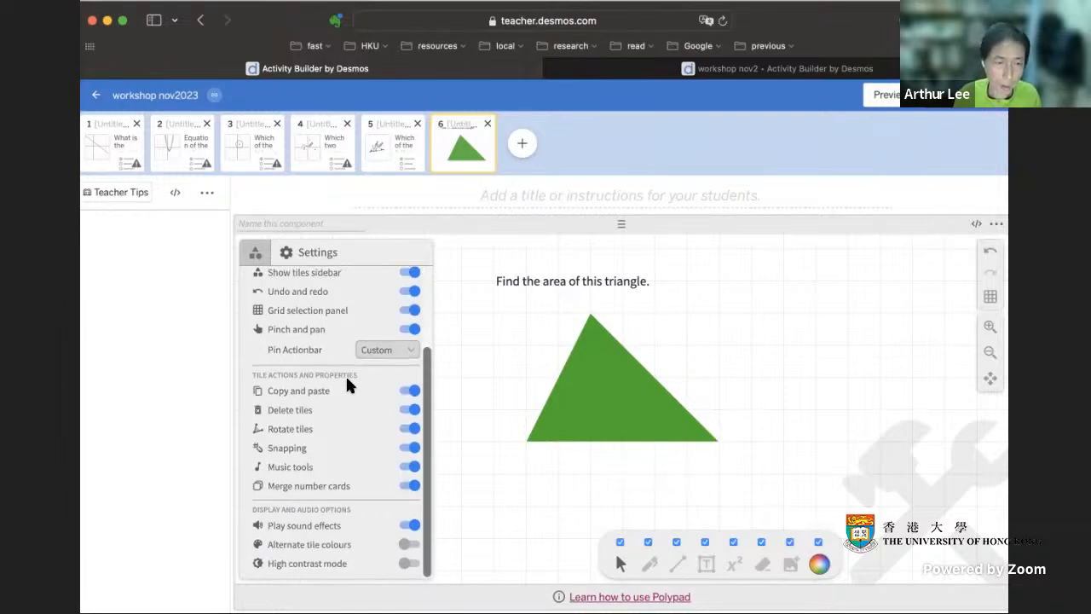
pyautogui.scroll(2, 345, 379)
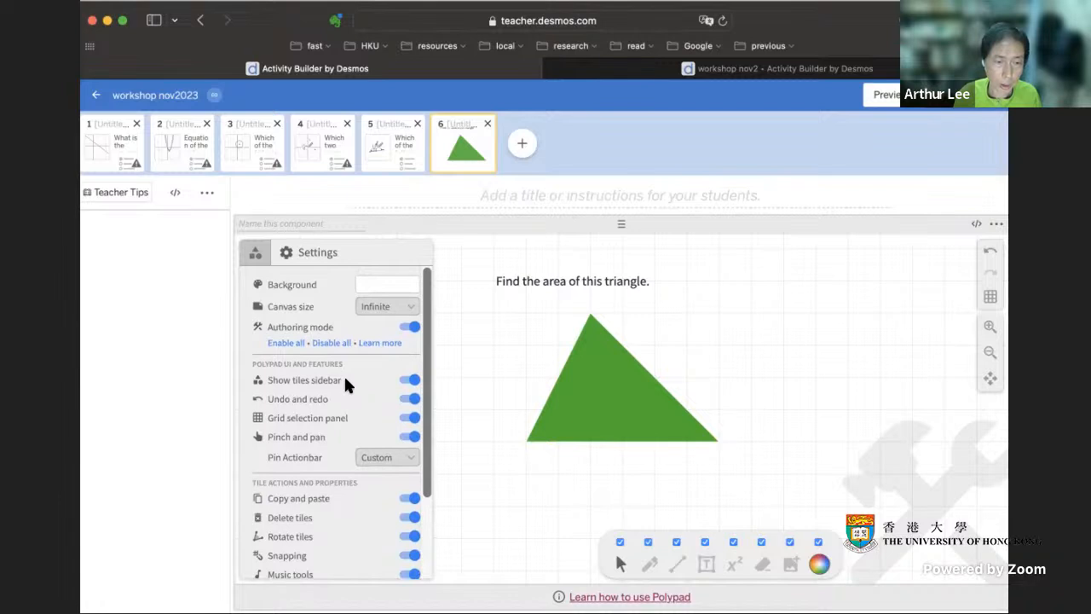
# - Place an Input Field authoring tile beside the "Find the area of this triangle." text and set its answer to 12
pyautogui.click(255, 256)
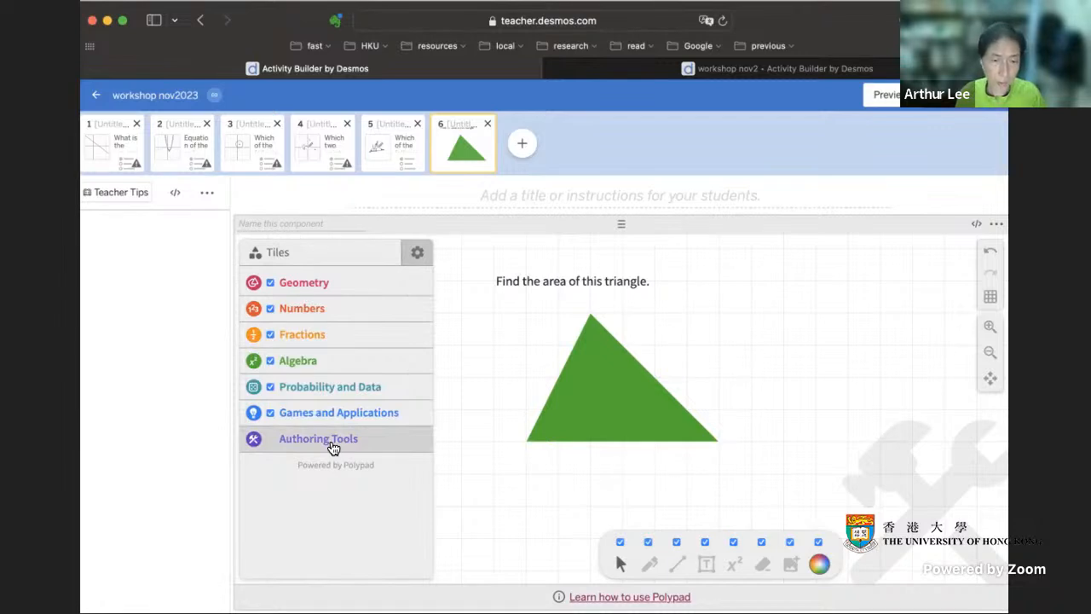
pyautogui.click(318, 442)
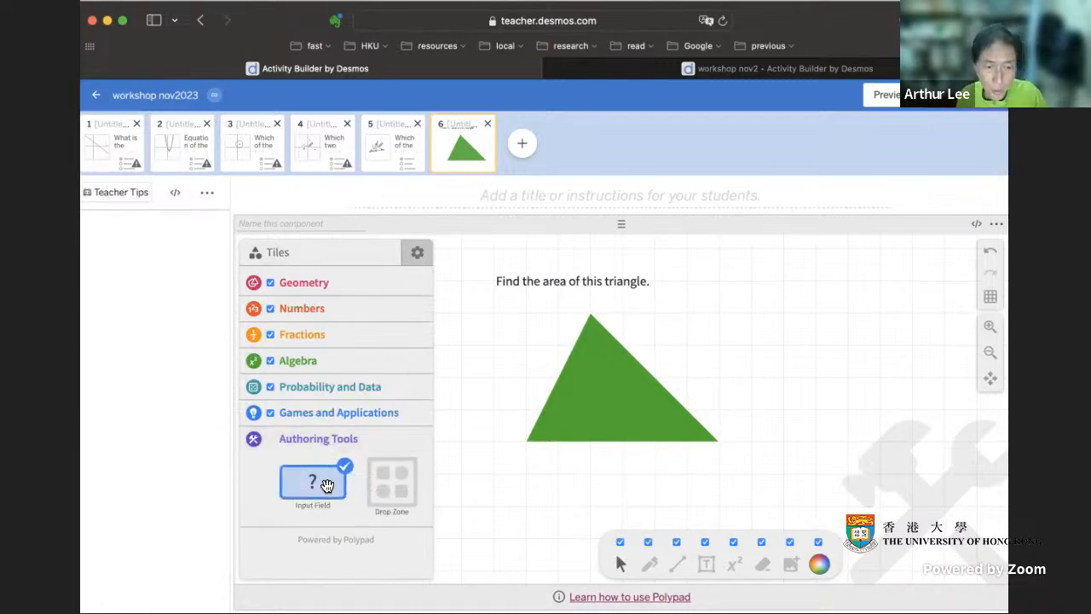
pyautogui.moveTo(328, 485); pyautogui.dragTo(704, 282)
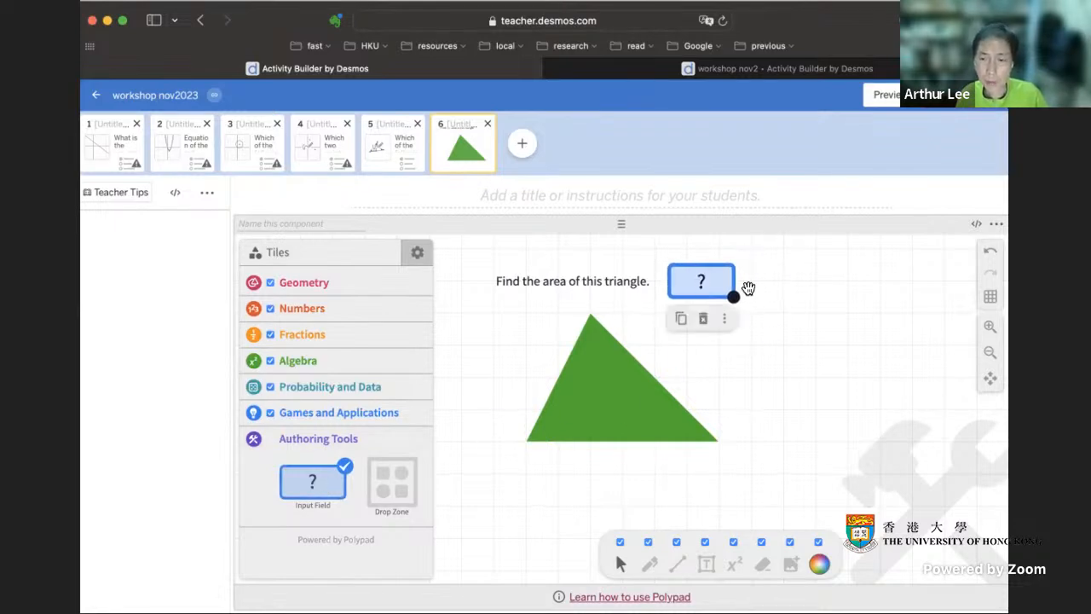
pyautogui.click(797, 308)
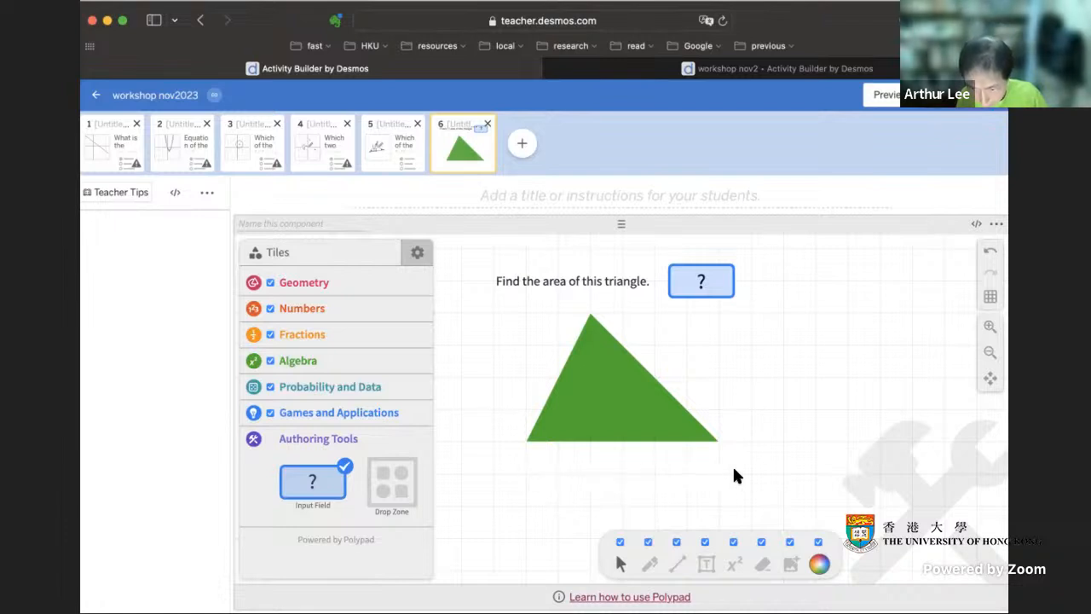
pyautogui.click(701, 275)
pyautogui.write('12')
pyautogui.click(790, 282)
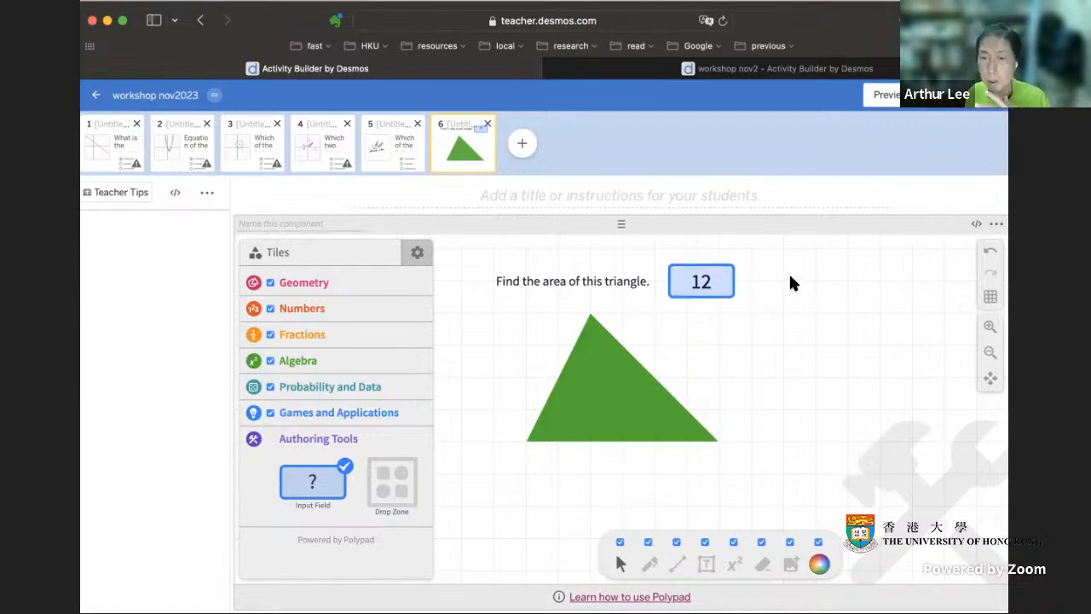
# - Preview the student screen, test the input field with the answers 10 and 12, and close the preview
pyautogui.click(890, 98)
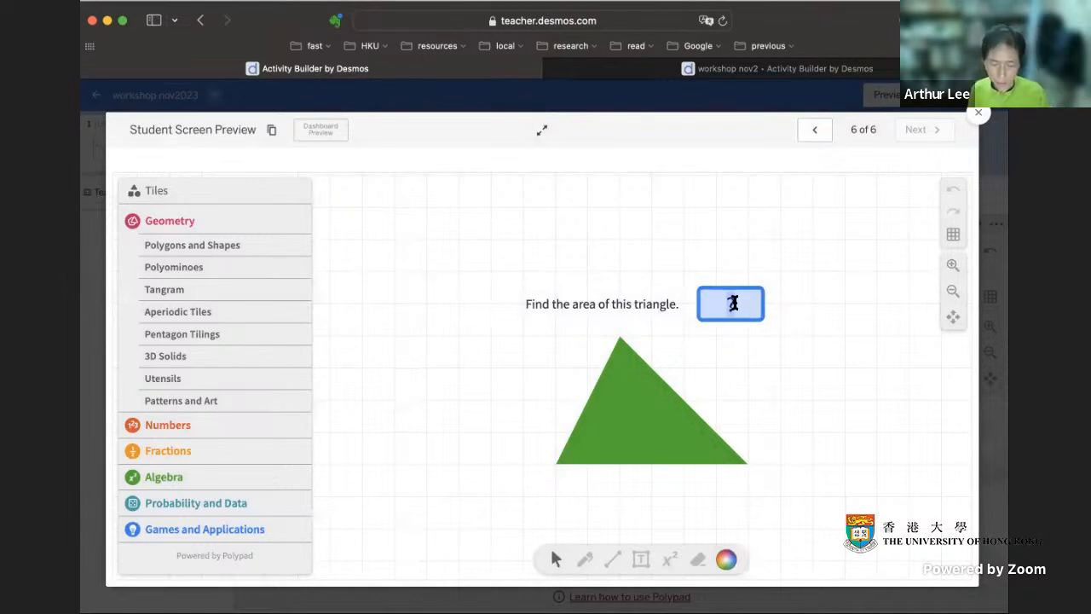
pyautogui.click(730, 304)
pyautogui.write('10')
pyautogui.press('Return')
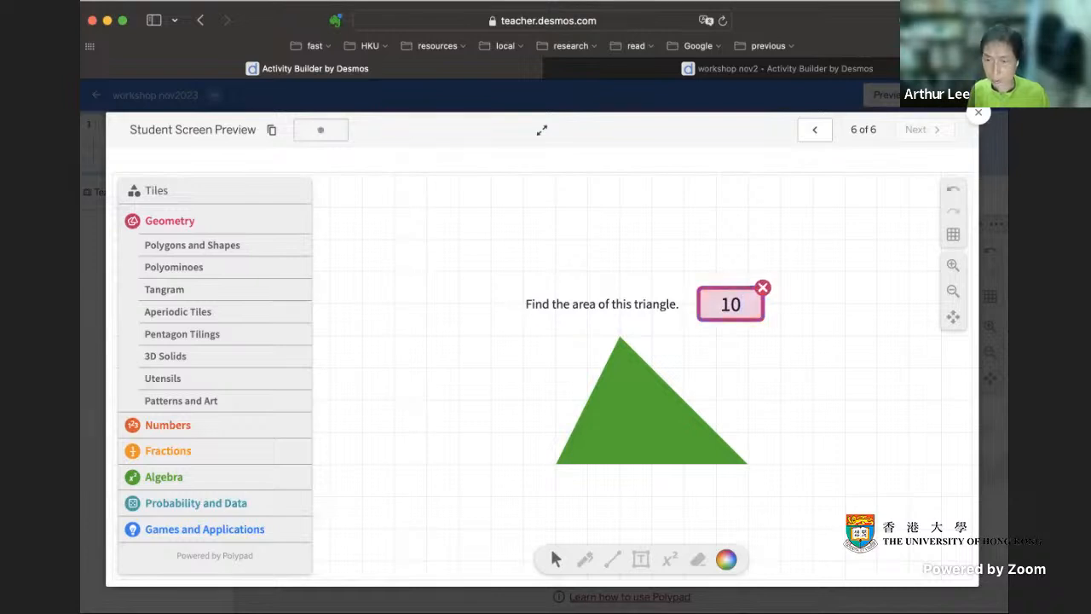
pyautogui.doubleClick(730, 305)
pyautogui.write('12')
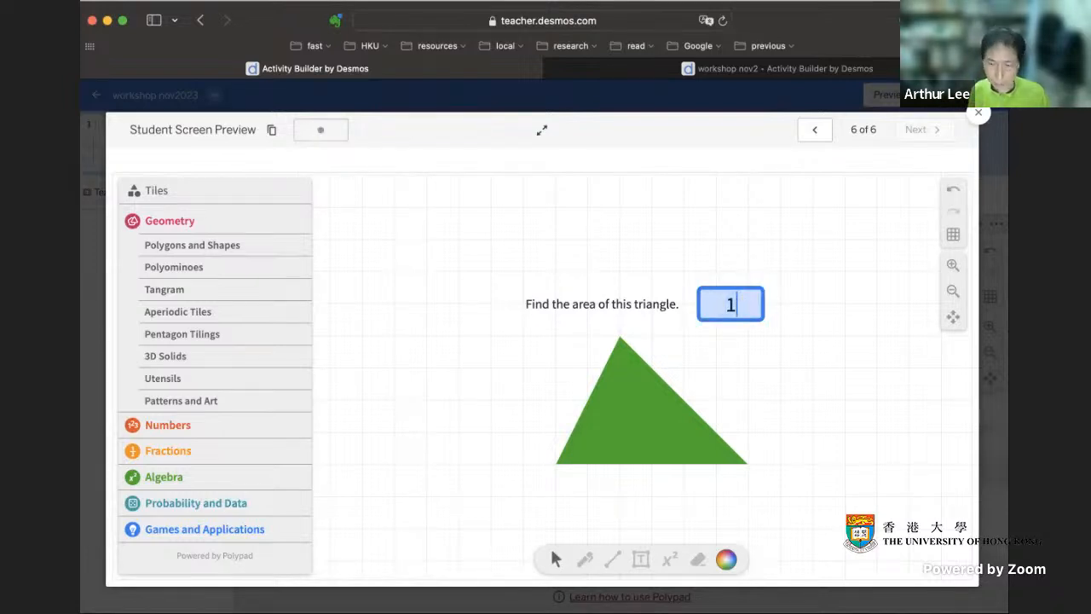
pyautogui.press('Return')
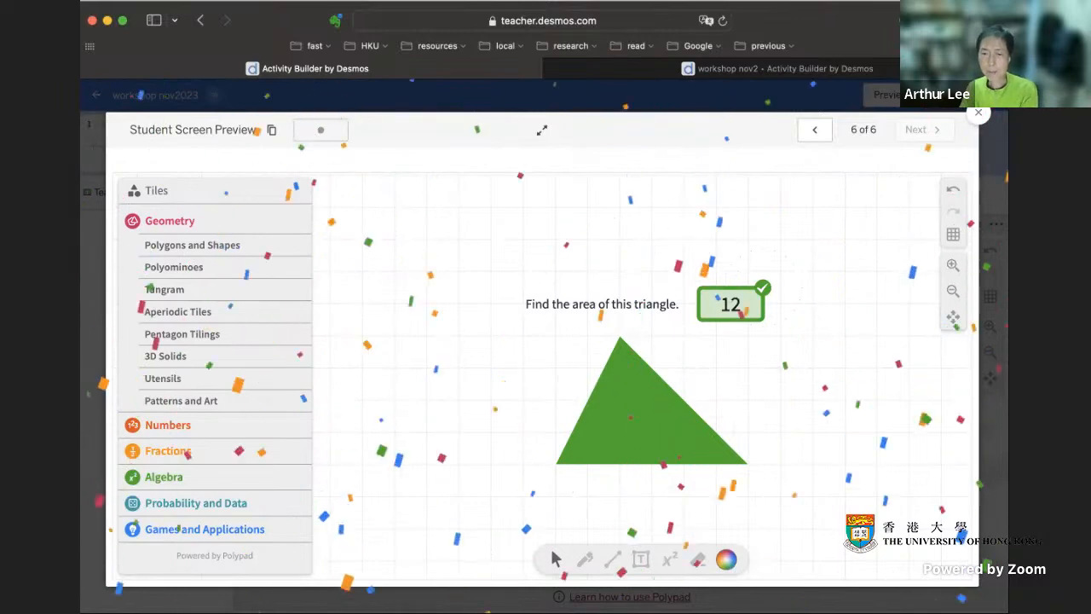
pyautogui.click(978, 113)
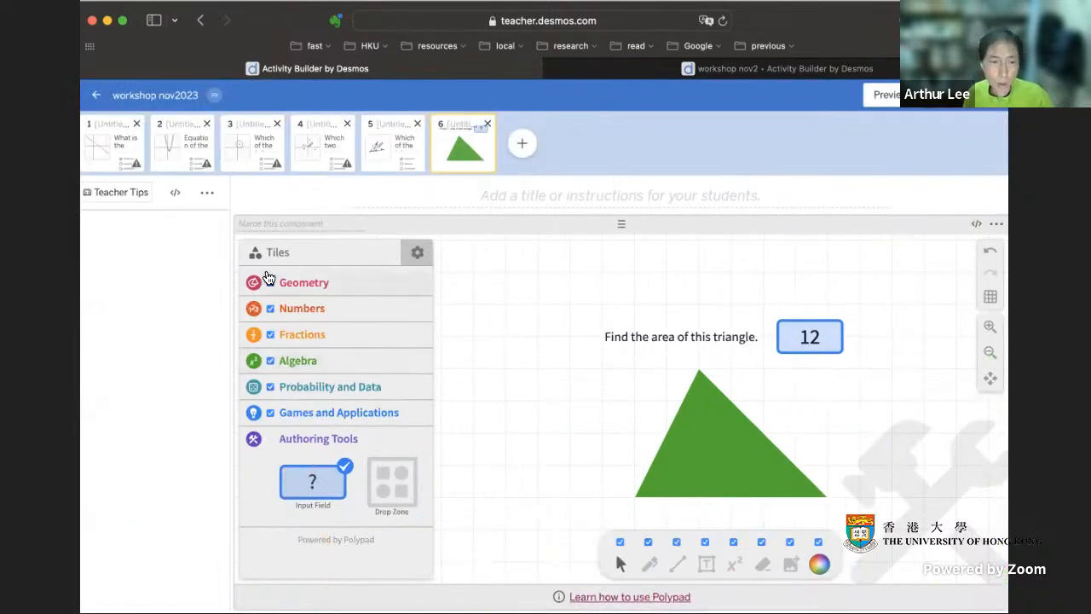
# - Preview the student screen again to examine the Geometry tiles offered to students, including Polygons and Shapes, Utensils and Aperiodic Tiles
pyautogui.click(417, 255)
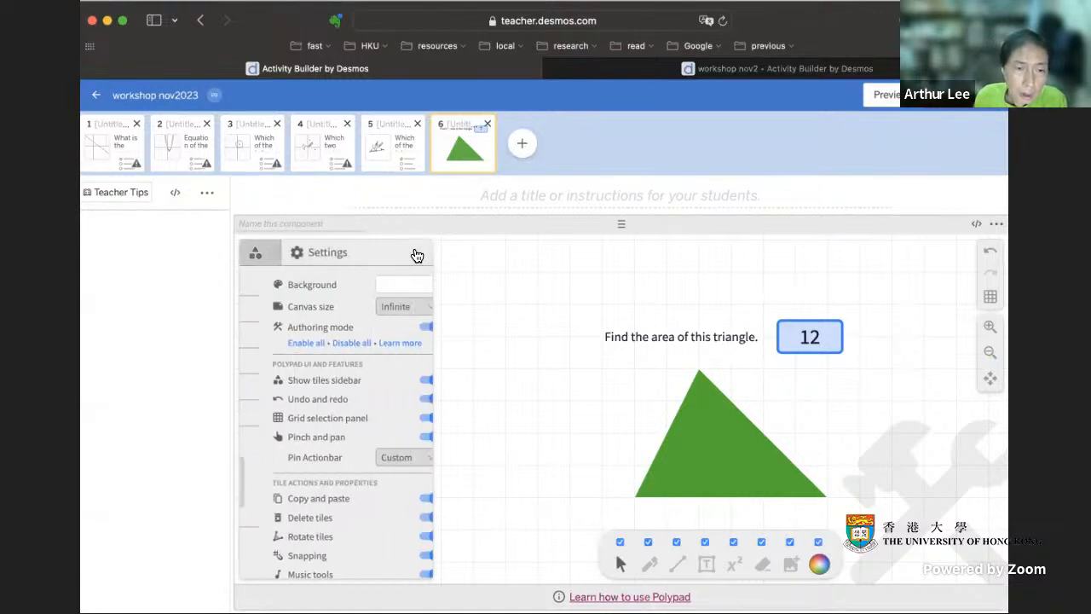
pyautogui.click(257, 254)
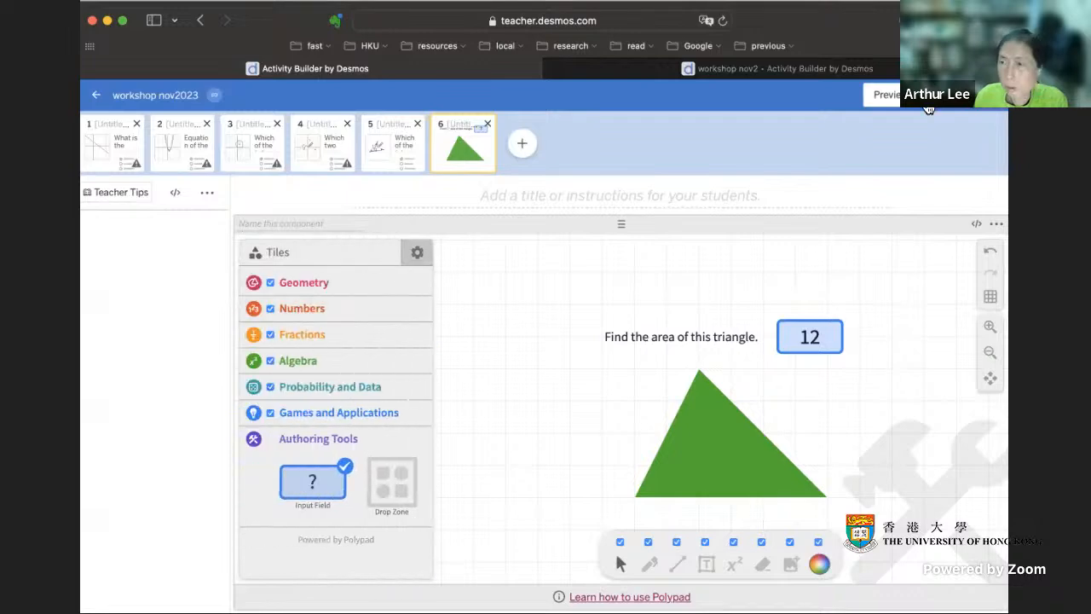
pyautogui.click(883, 95)
pyautogui.click(189, 269)
pyautogui.click(187, 247)
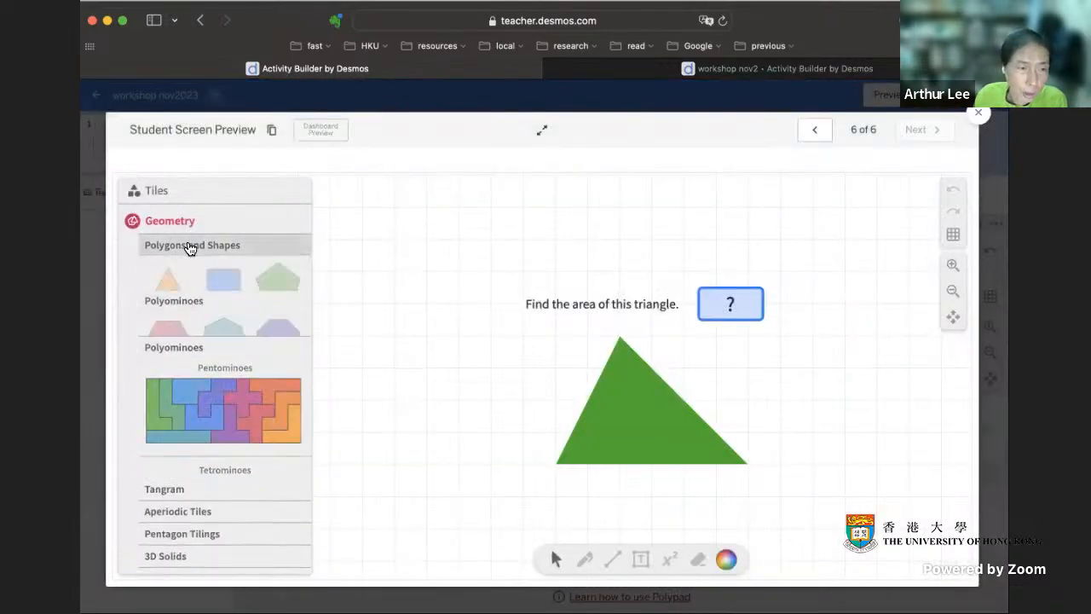
pyautogui.click(185, 249)
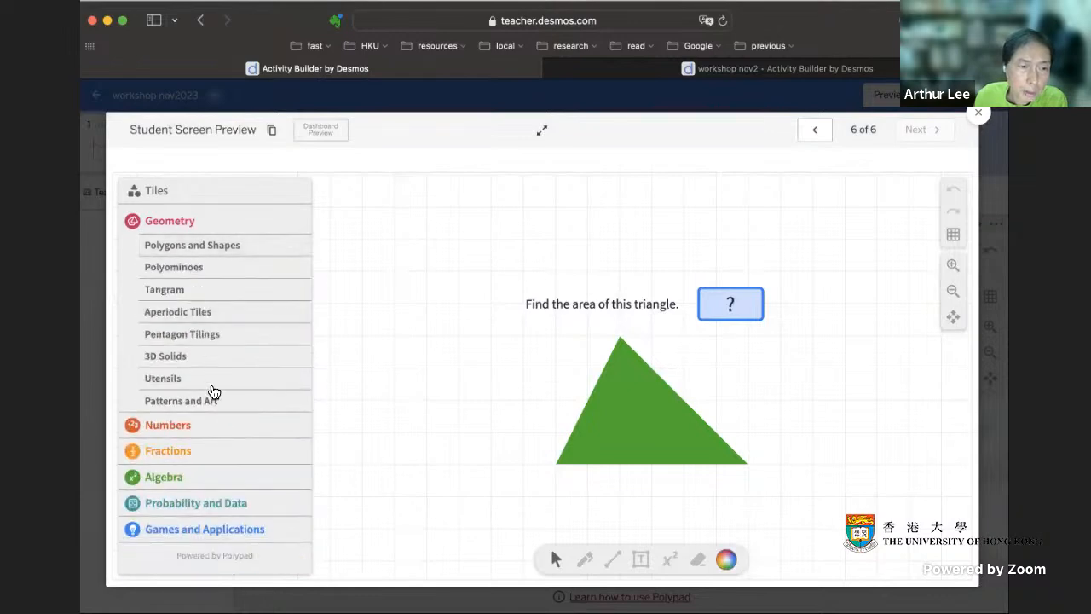
pyautogui.click(185, 379)
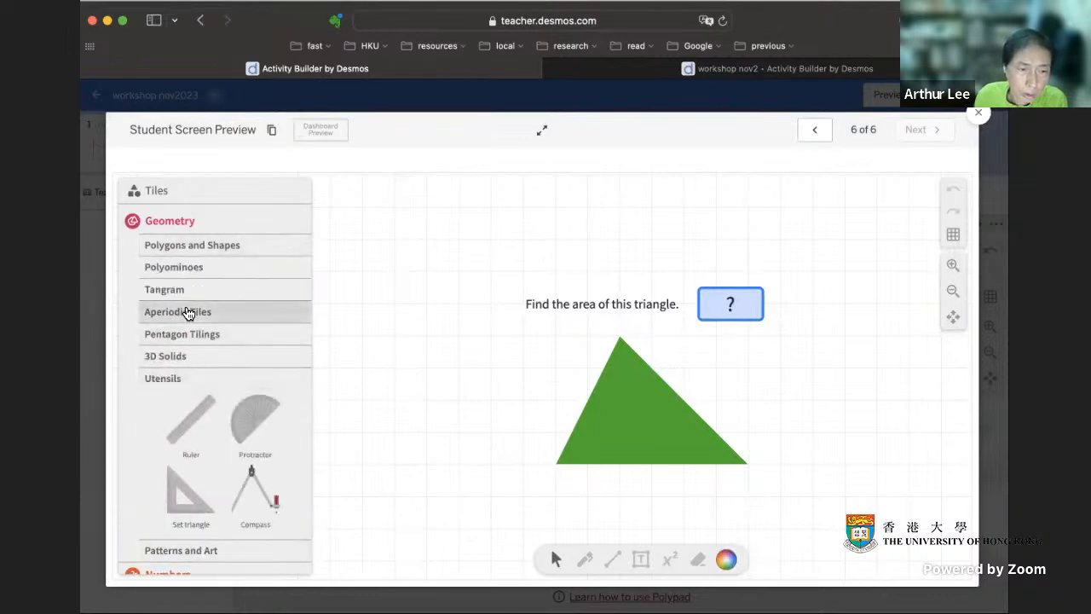
pyautogui.click(189, 312)
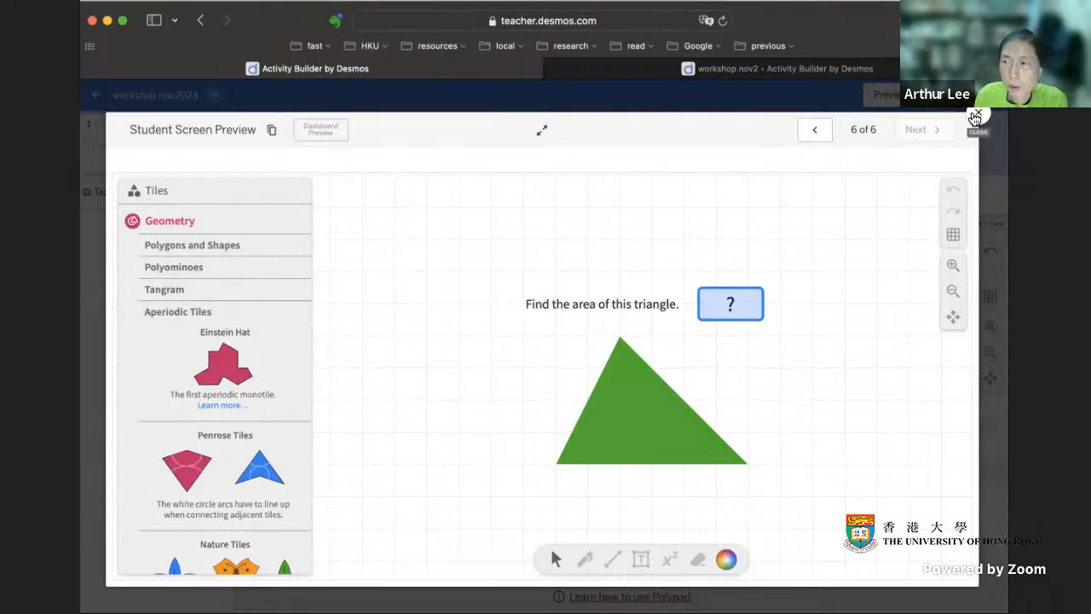
pyautogui.click(978, 113)
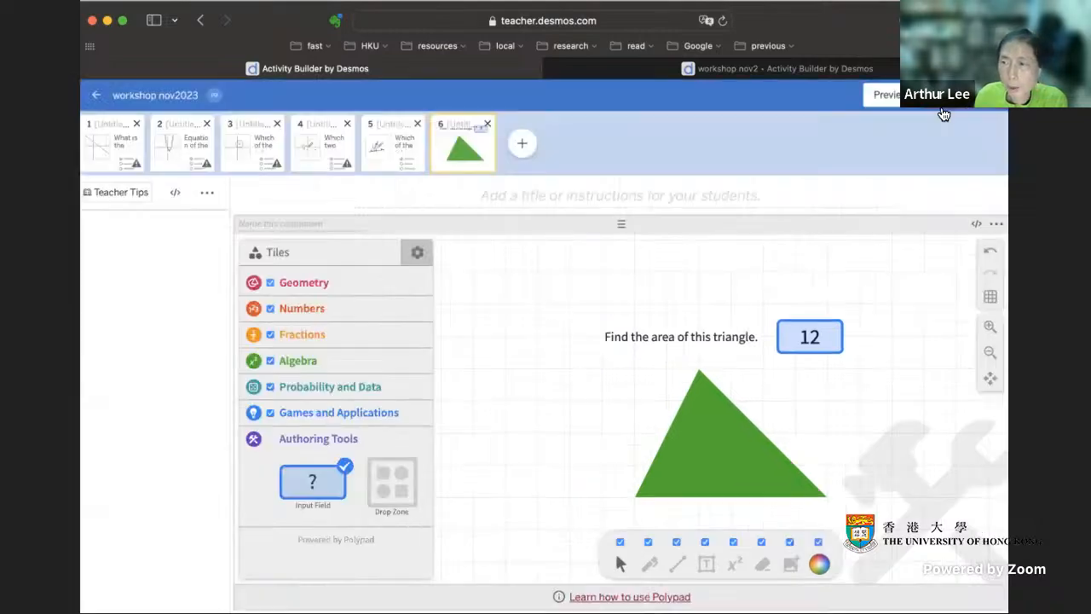
# - Switch Authoring mode off and on again, and disable all Polypad features and tile actions
pyautogui.click(417, 252)
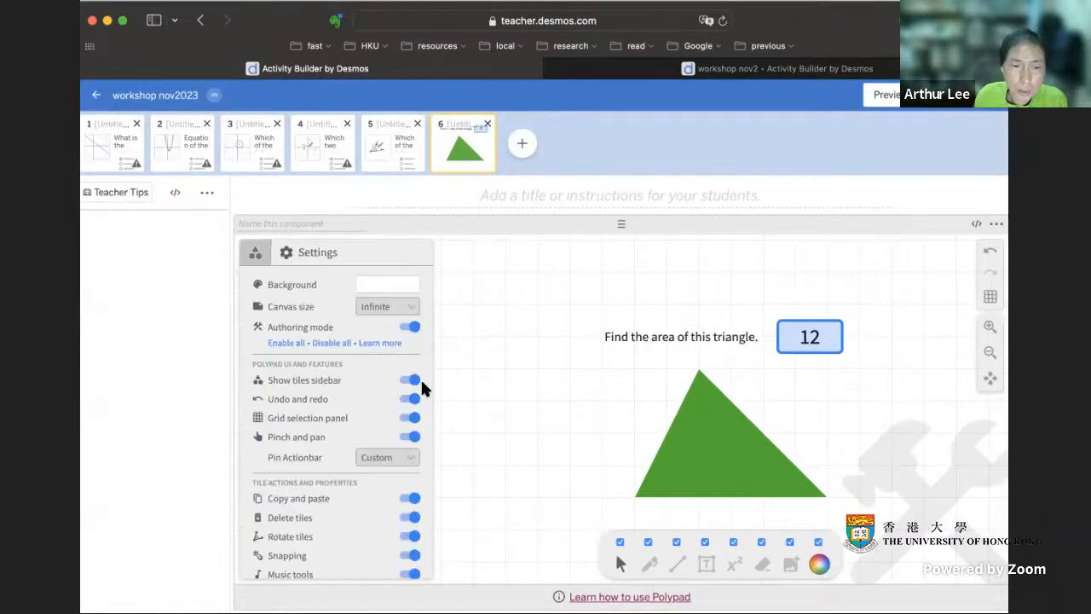
pyautogui.click(408, 329)
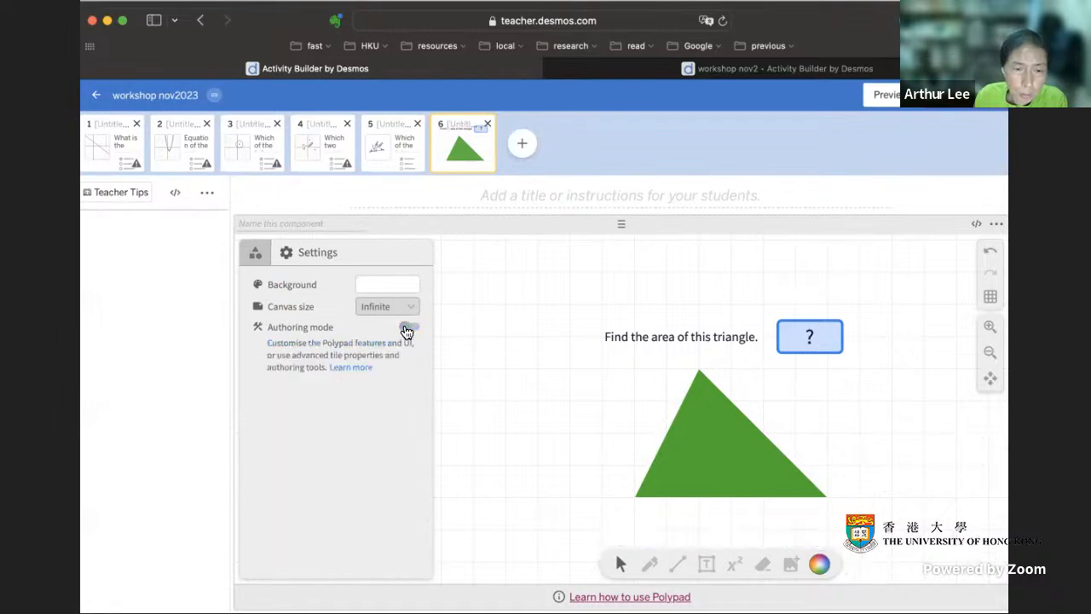
pyautogui.click(410, 329)
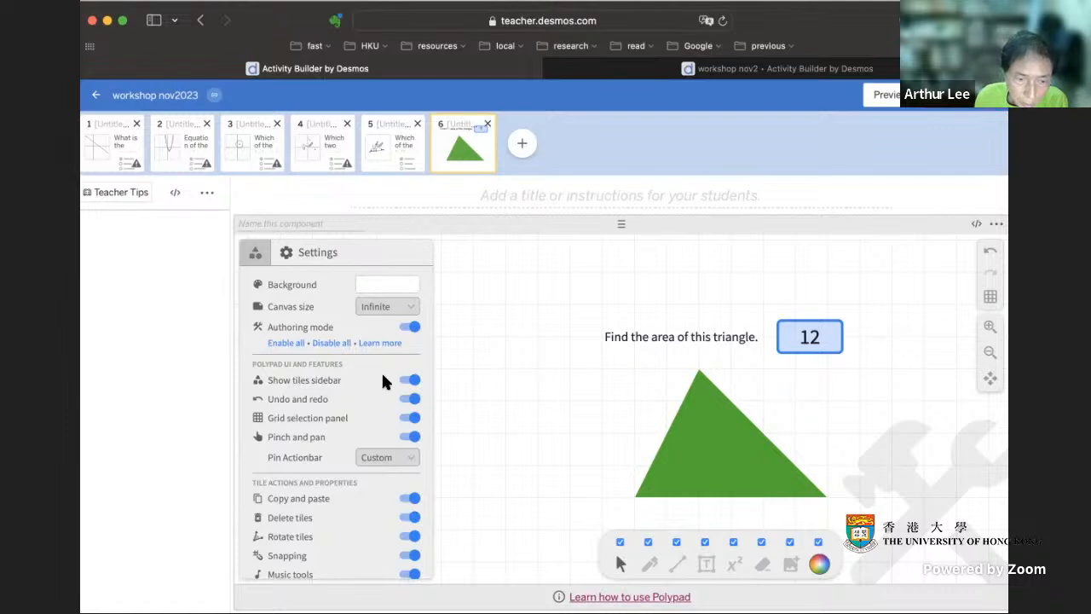
pyautogui.click(407, 380)
pyautogui.click(333, 343)
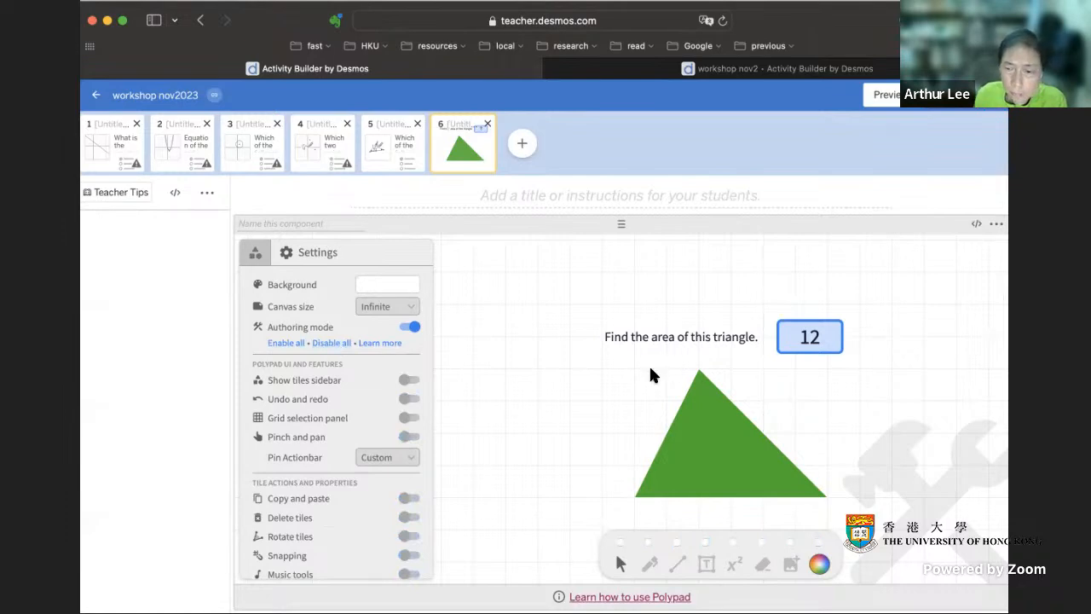
# - Preview the restricted student screen, try to move the green triangle, and close the preview
pyautogui.click(883, 94)
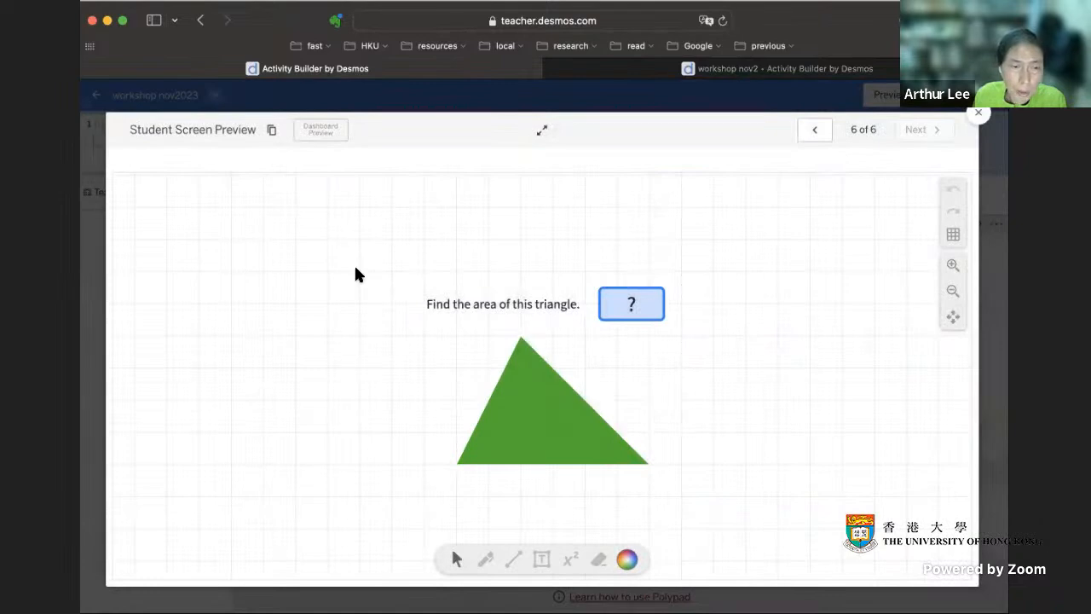
pyautogui.moveTo(538, 417)
pyautogui.mouseDown()
pyautogui.moveTo(518, 419)
pyautogui.moveTo(548, 417)
pyautogui.mouseUp()
pyautogui.click(776, 415)
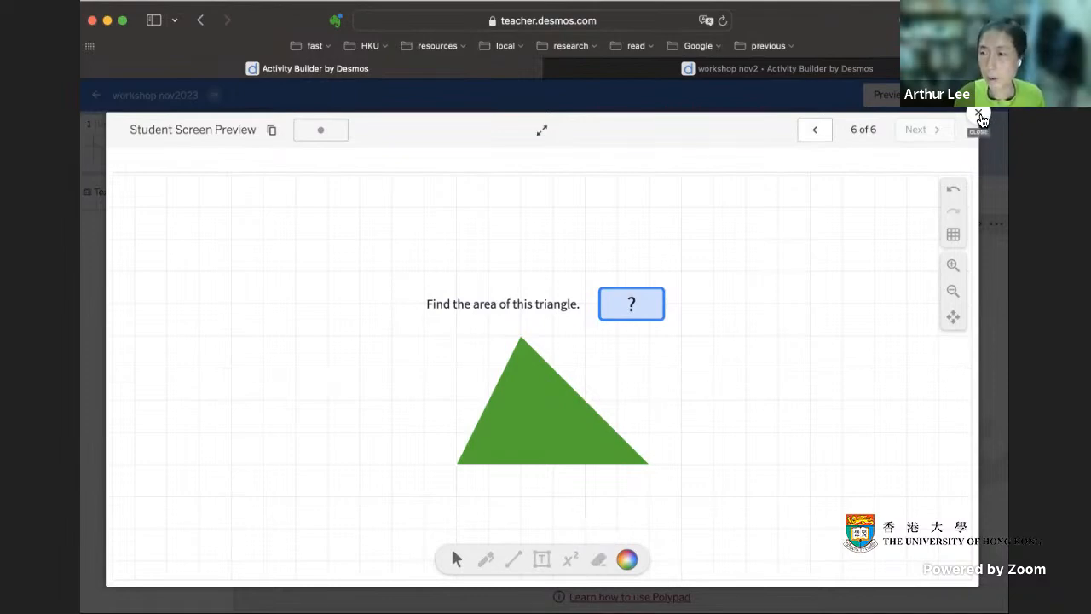
pyautogui.click(979, 117)
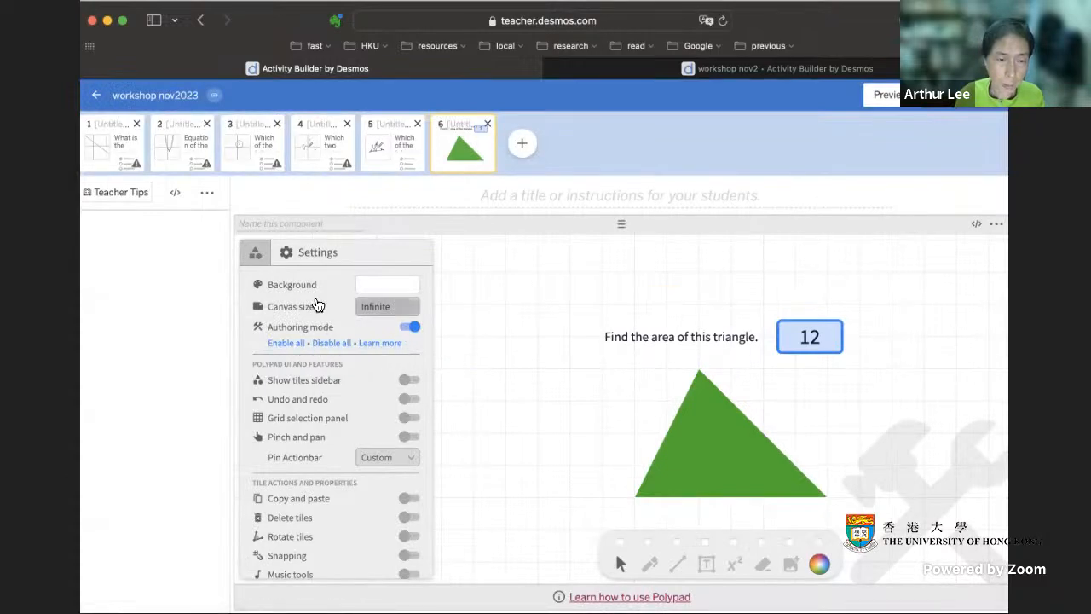
# - Enable all Polypad features and place a ruler from the Geometry Utensils over the green triangle
pyautogui.click(277, 345)
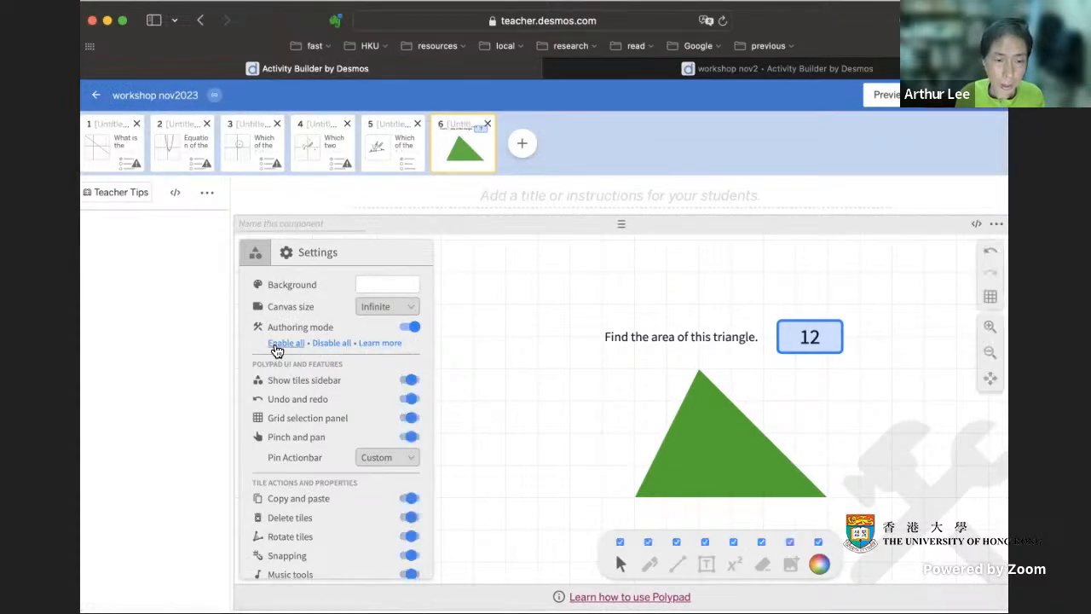
pyautogui.click(255, 254)
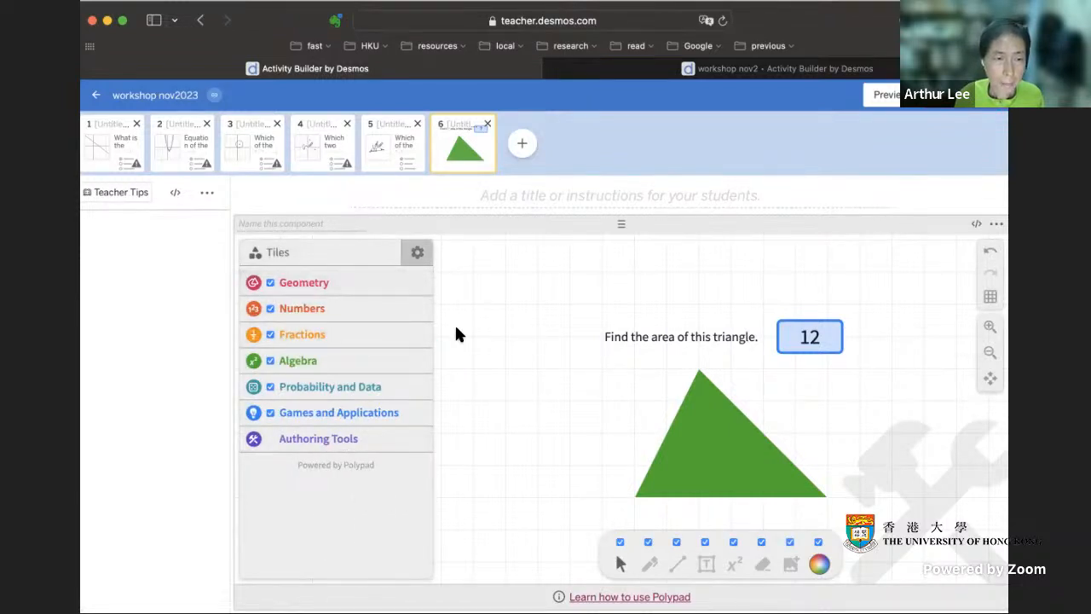
pyautogui.click(292, 285)
pyautogui.scroll(-2, 329, 351)
pyautogui.scroll(2, 324, 338)
pyautogui.click(306, 309)
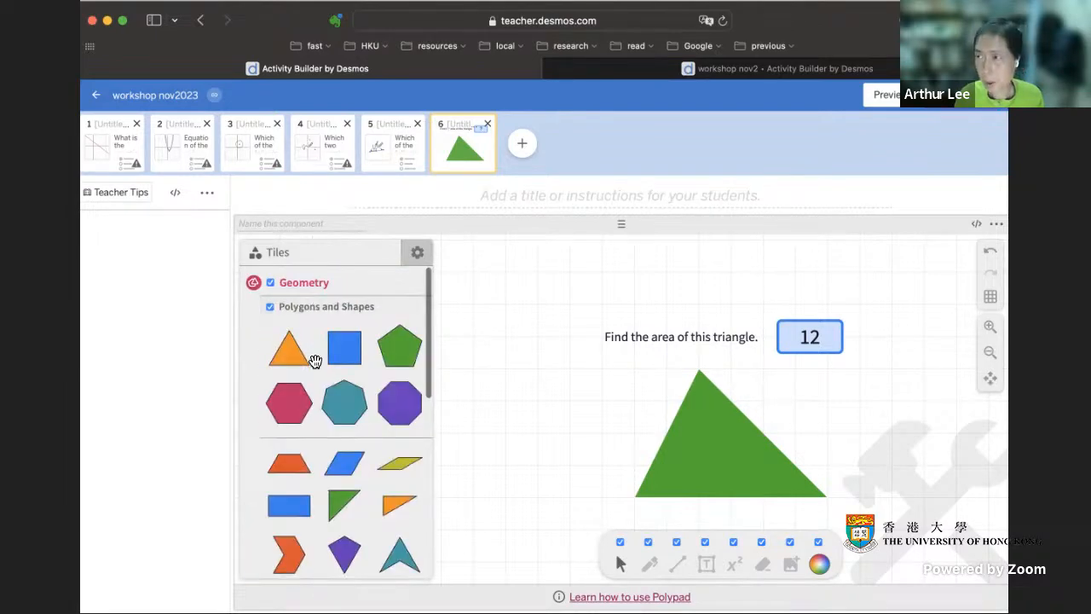
pyautogui.scroll(-4, 312, 360)
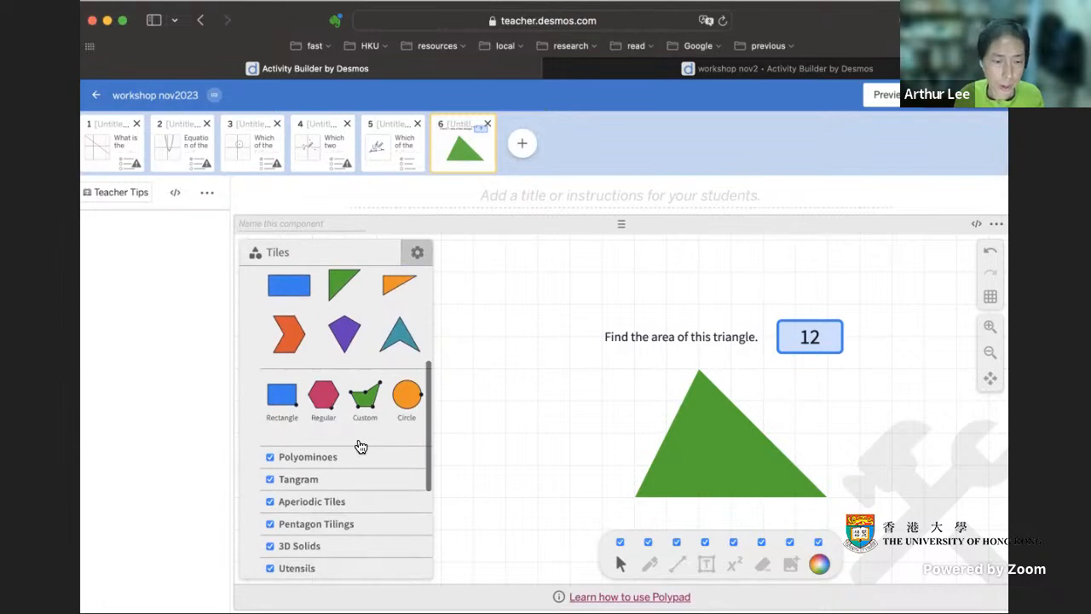
pyautogui.scroll(2, 358, 439)
pyautogui.scroll(-5, 360, 438)
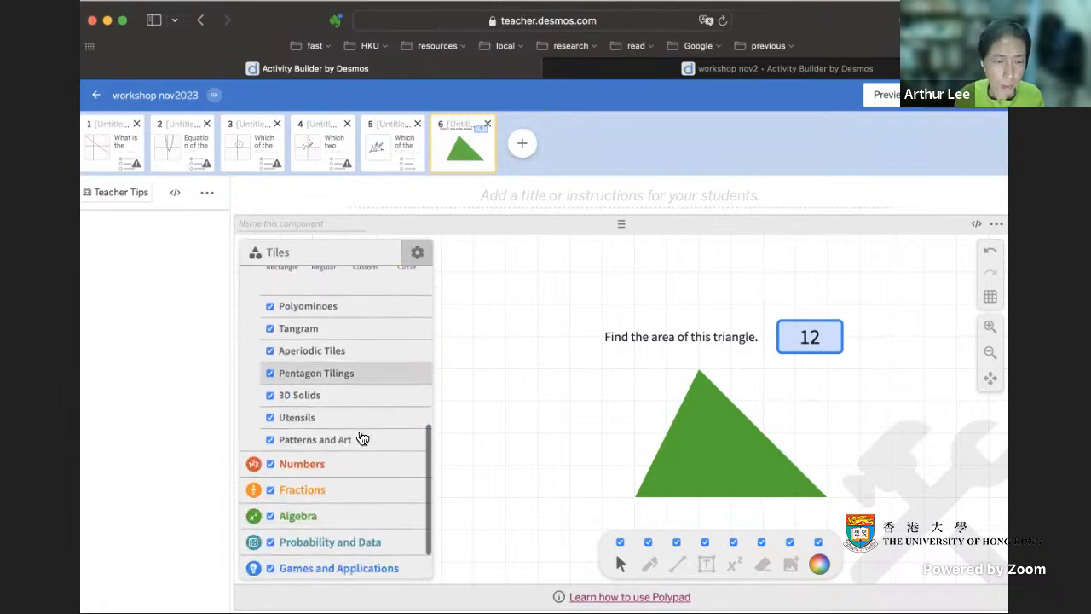
pyautogui.click(299, 418)
pyautogui.scroll(2, 332, 409)
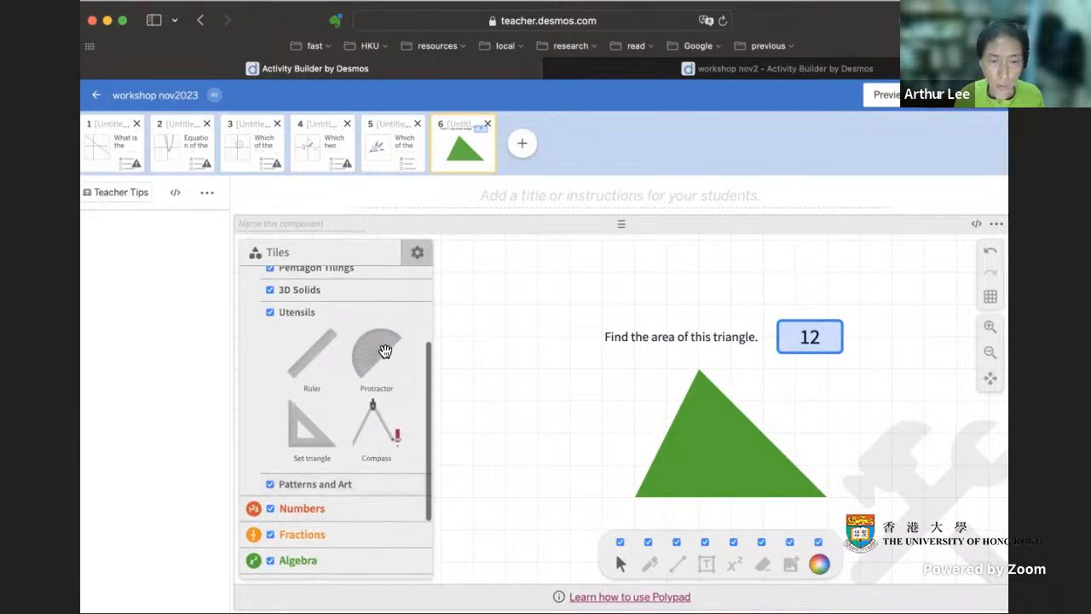
pyautogui.moveTo(324, 349); pyautogui.dragTo(764, 419)
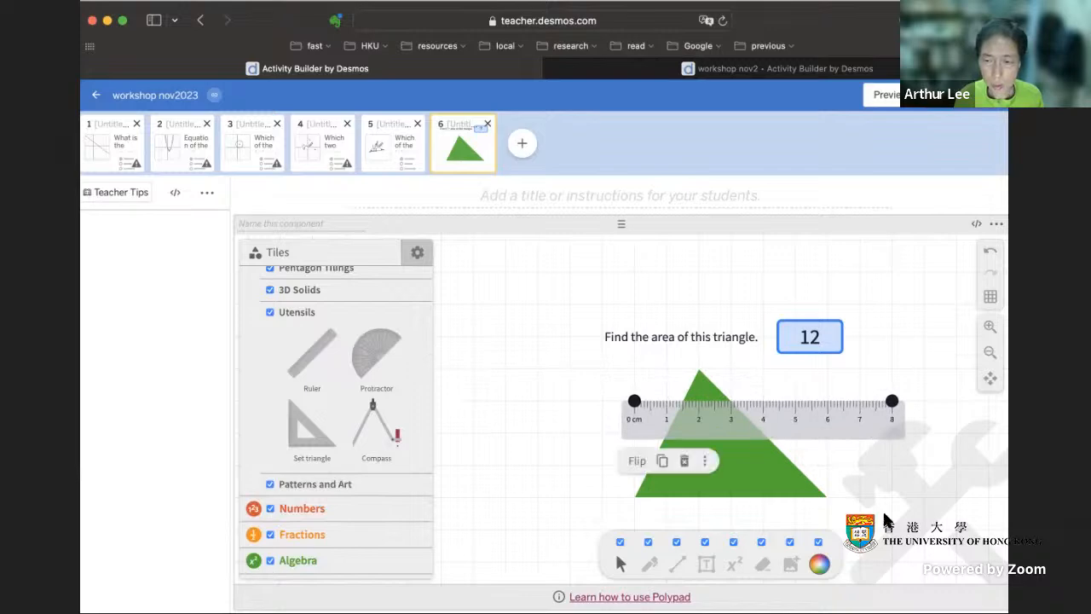
# - Disable all Polypad features and tile actions, deselect the ruler, and enable everything again
pyautogui.click(417, 255)
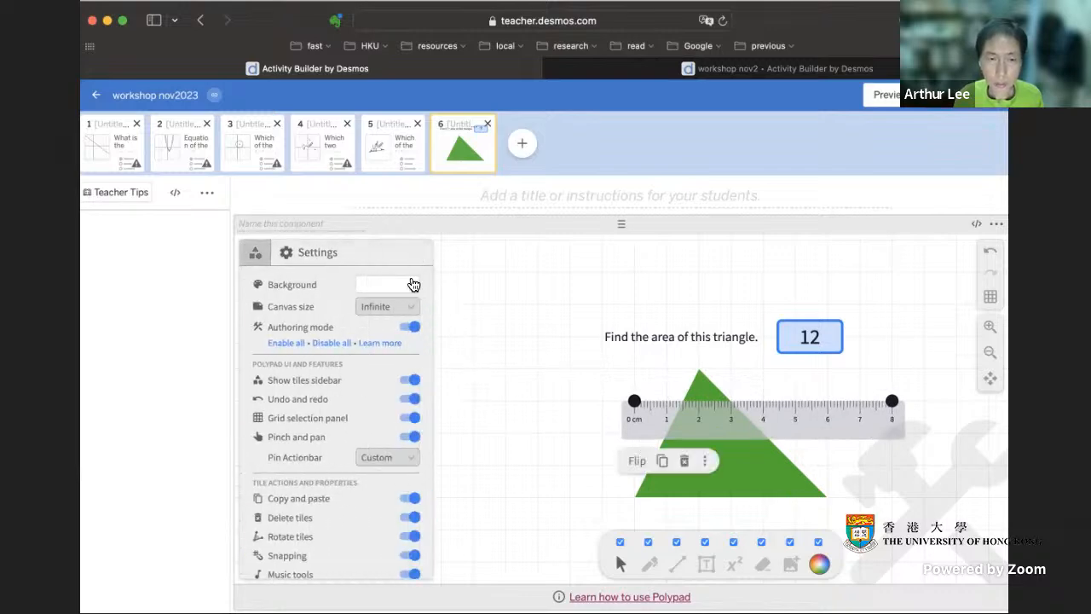
pyautogui.click(332, 349)
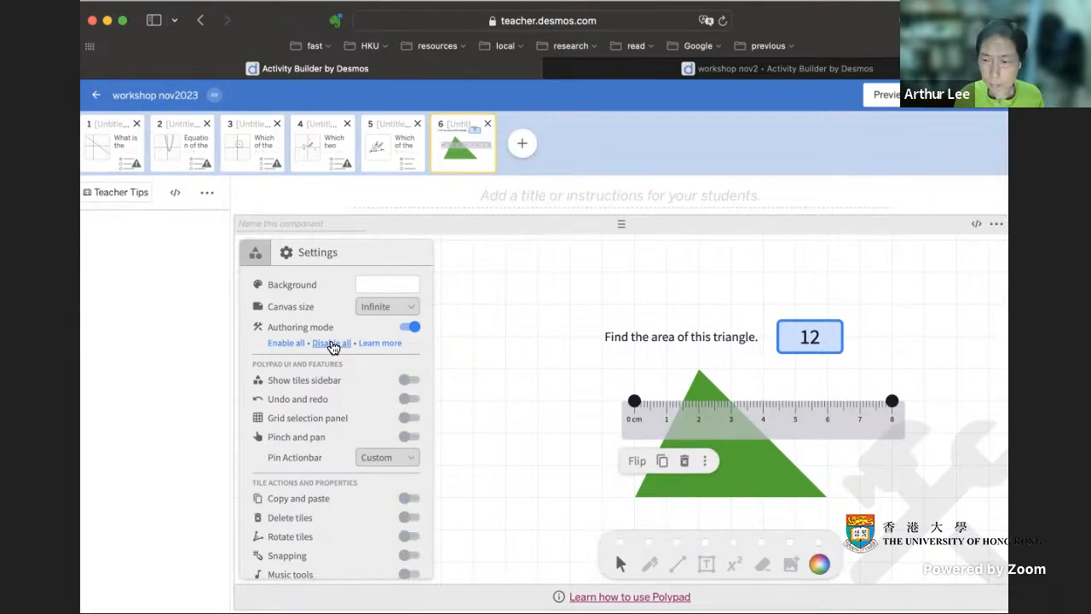
pyautogui.click(528, 365)
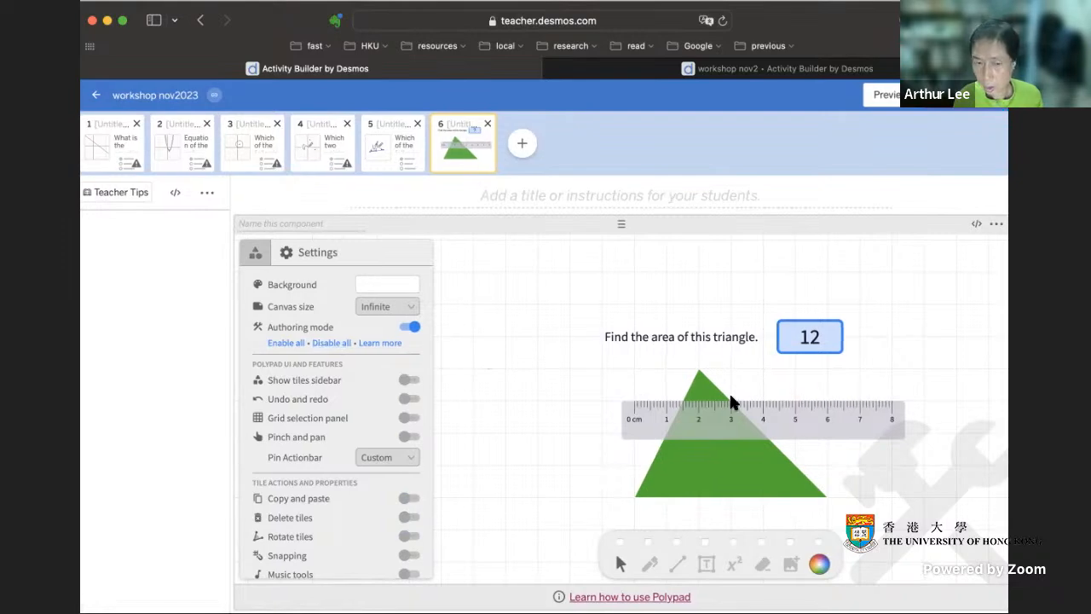
pyautogui.click(296, 345)
# - Move the ruler just below the green triangle and set the canvas to a blank background without a grid
pyautogui.moveTo(847, 424); pyautogui.dragTo(796, 517)
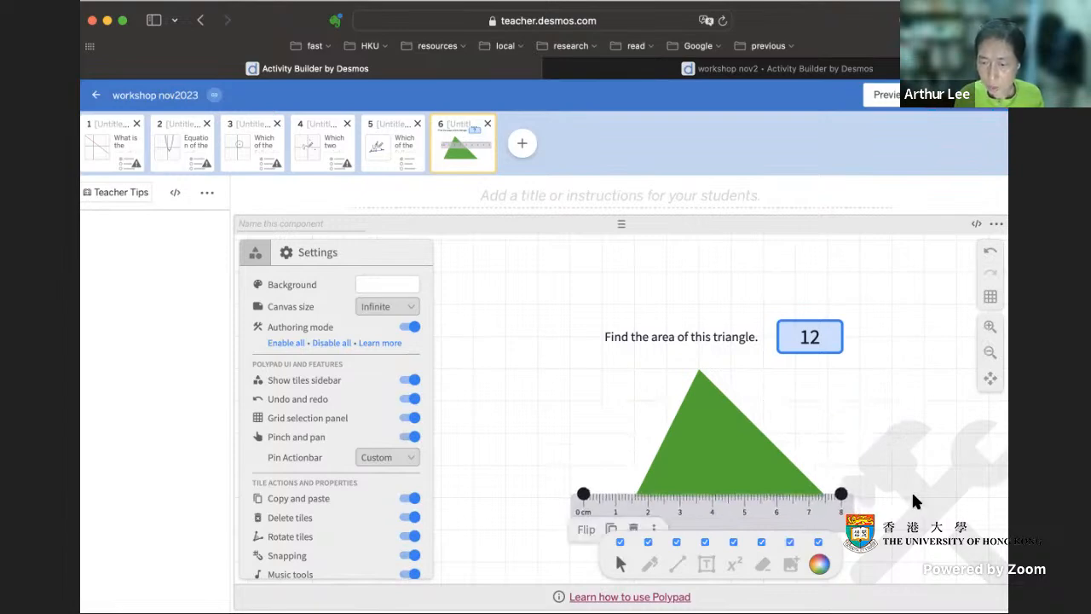
pyautogui.scroll(-1, 906, 476)
pyautogui.moveTo(806, 458); pyautogui.dragTo(824, 501)
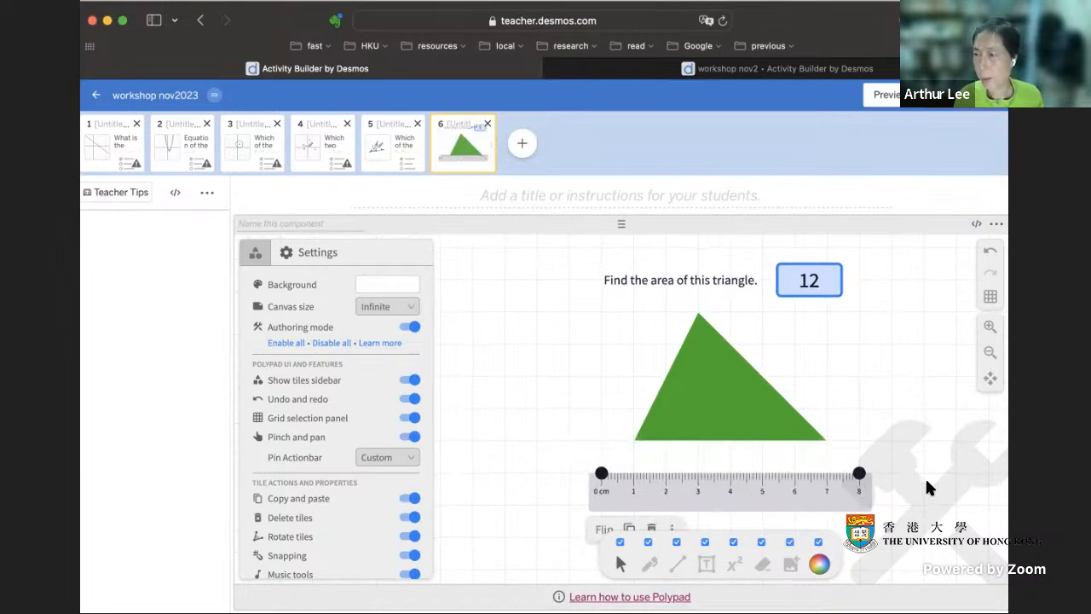
pyautogui.click(989, 296)
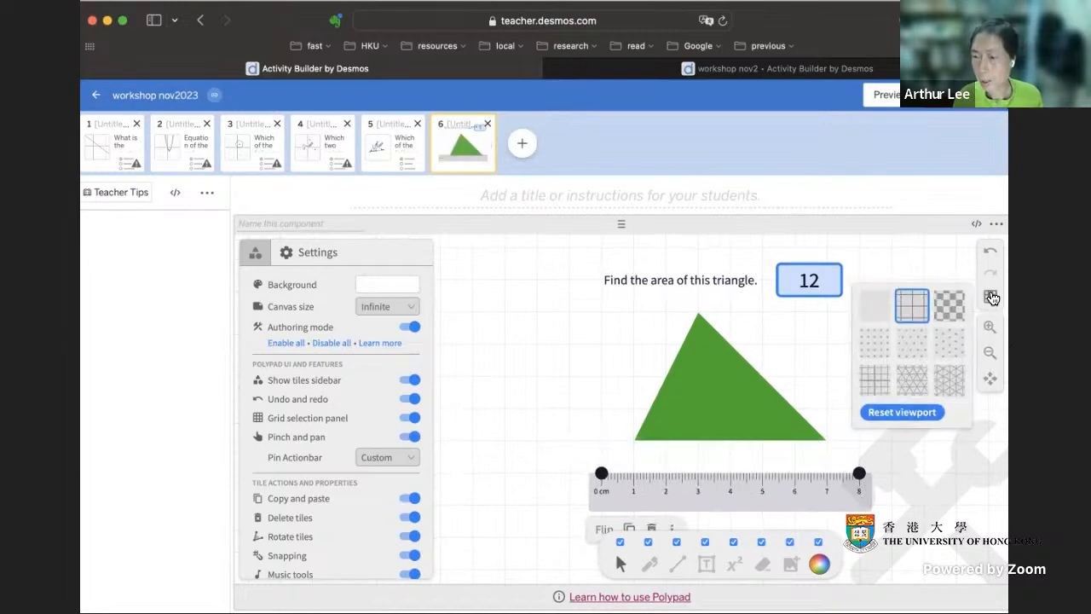
pyautogui.click(883, 305)
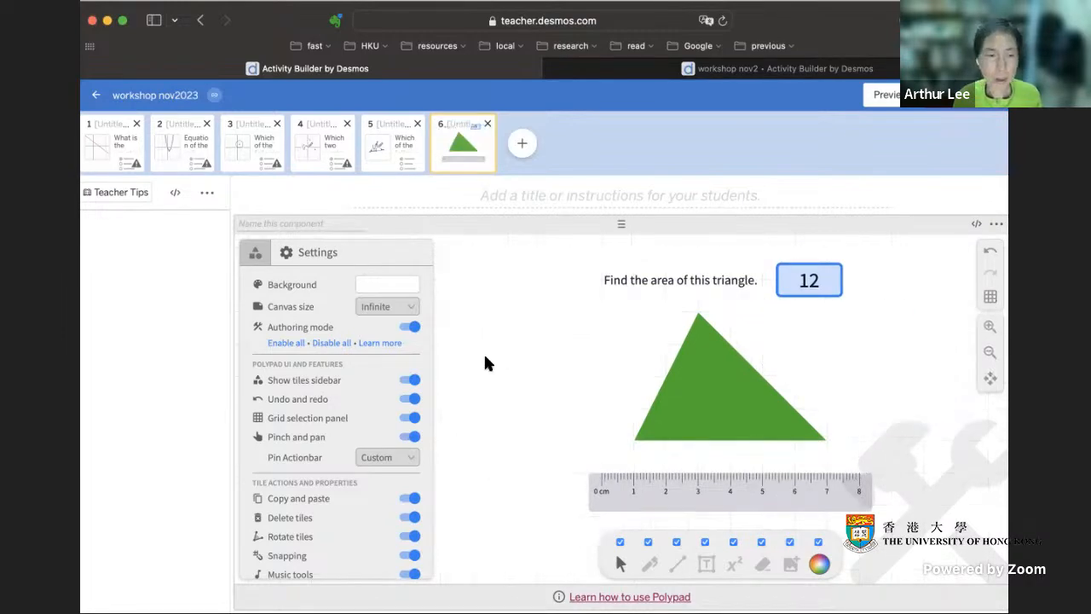
# - Disable all Polypad features, try measuring the green triangle's height with the ruler in the student preview, and close the preview
pyautogui.click(333, 343)
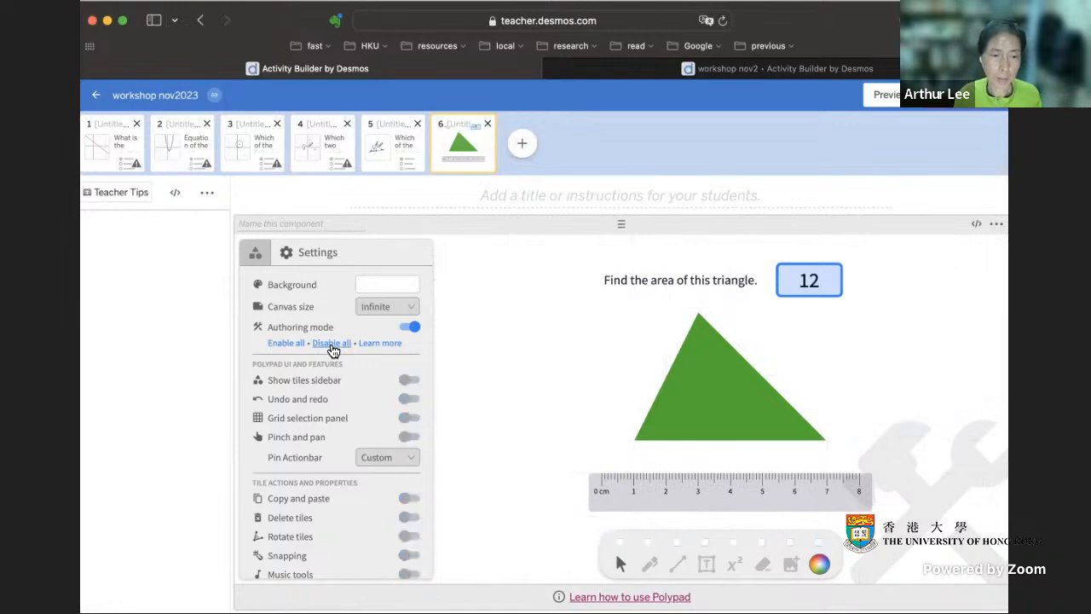
pyautogui.click(895, 101)
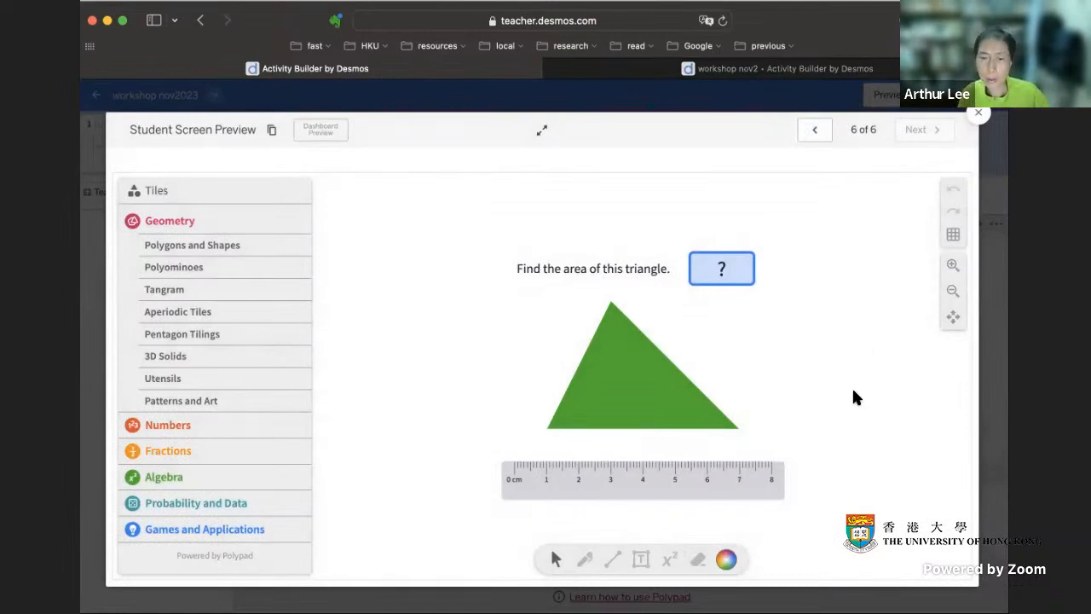
pyautogui.moveTo(736, 487); pyautogui.dragTo(543, 270)
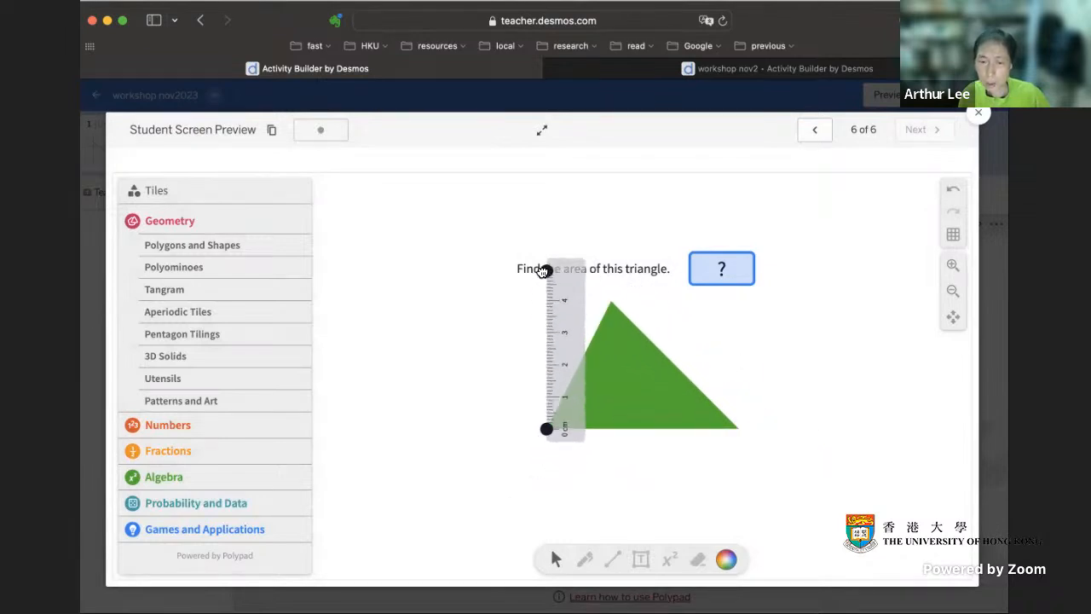
pyautogui.moveTo(584, 383); pyautogui.dragTo(640, 377)
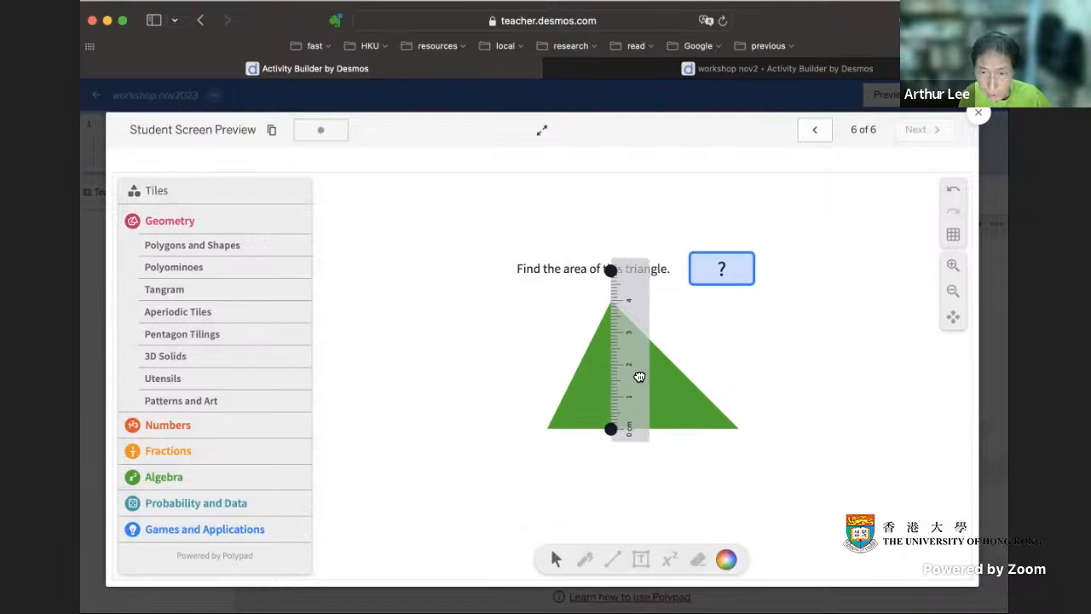
pyautogui.moveTo(612, 271); pyautogui.dragTo(711, 465)
pyautogui.click(840, 456)
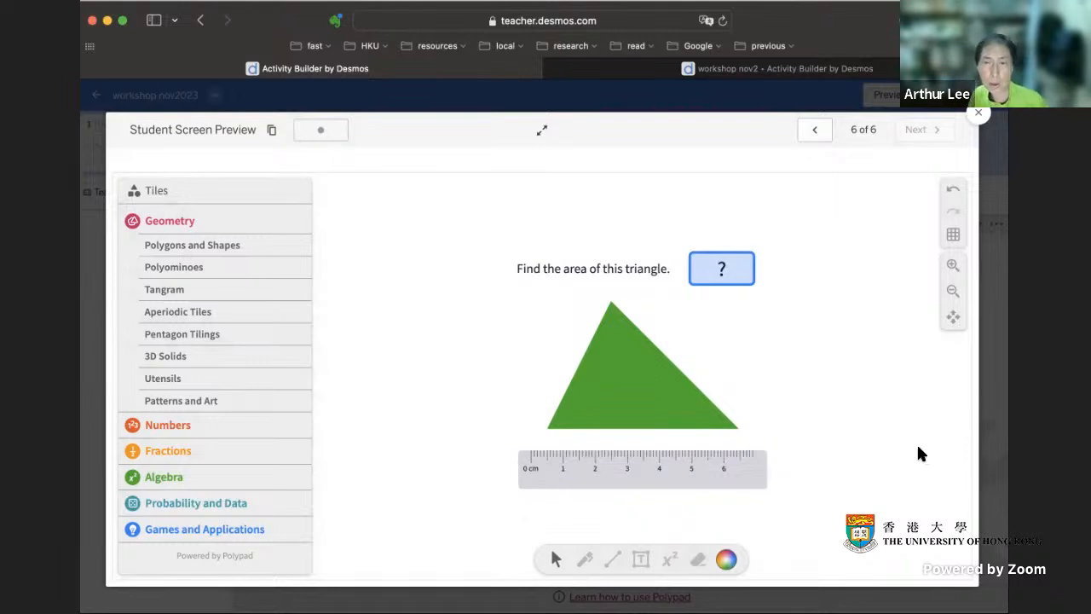
pyautogui.click(978, 112)
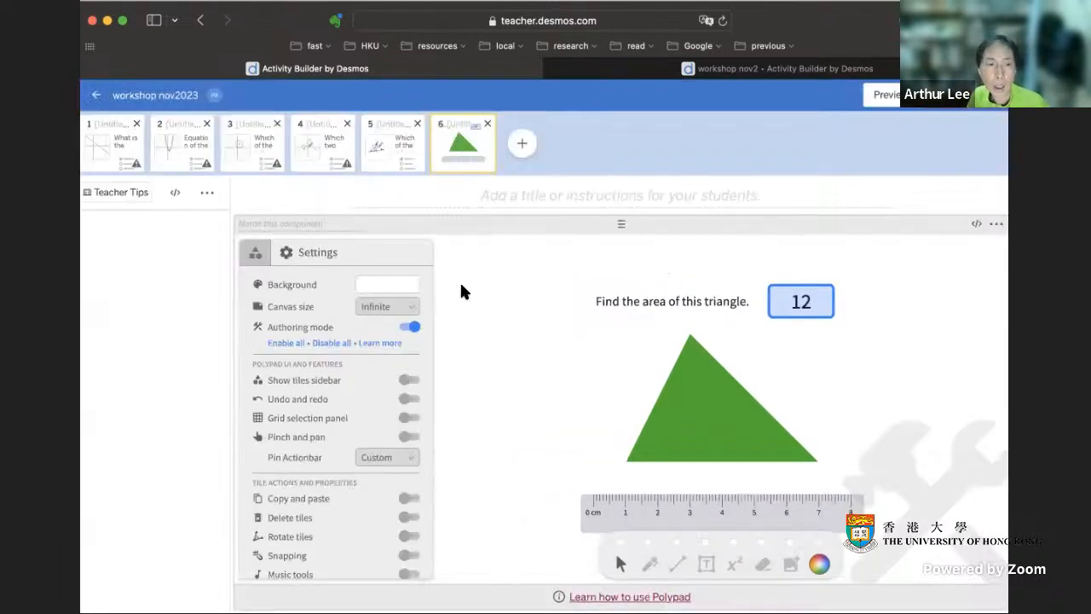
# - Switch off Authoring mode and test moving the ruler in the student preview before closing it
pyautogui.click(410, 327)
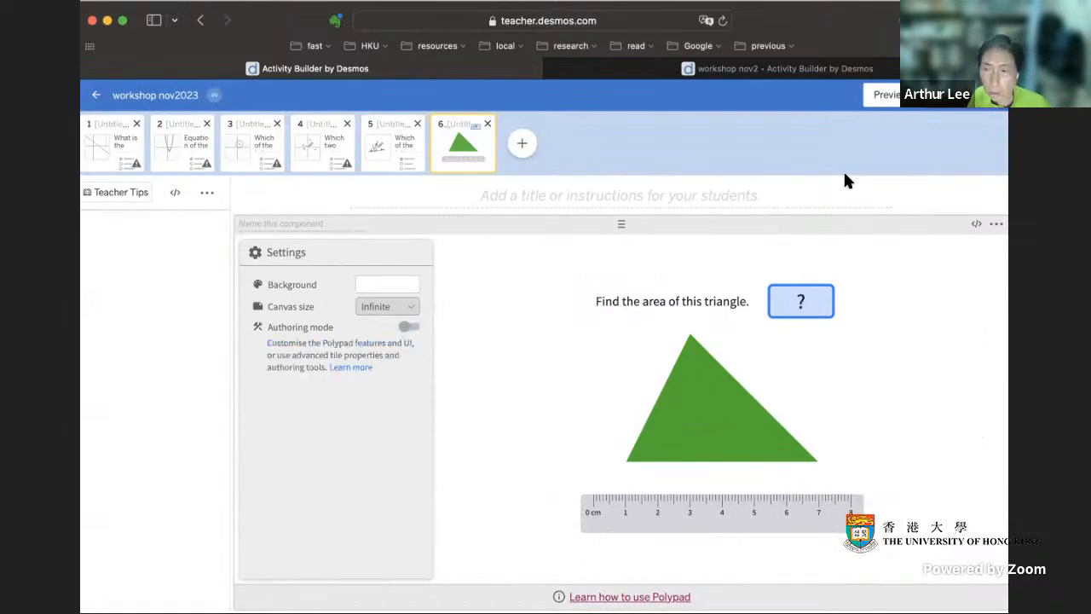
pyautogui.click(886, 95)
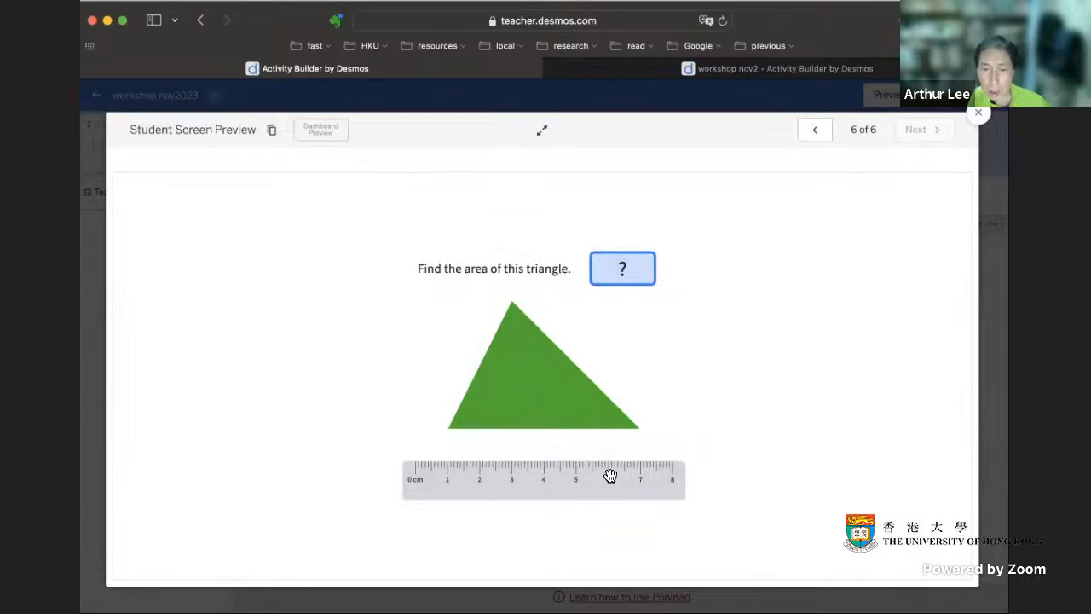
pyautogui.moveTo(568, 480); pyautogui.dragTo(571, 471)
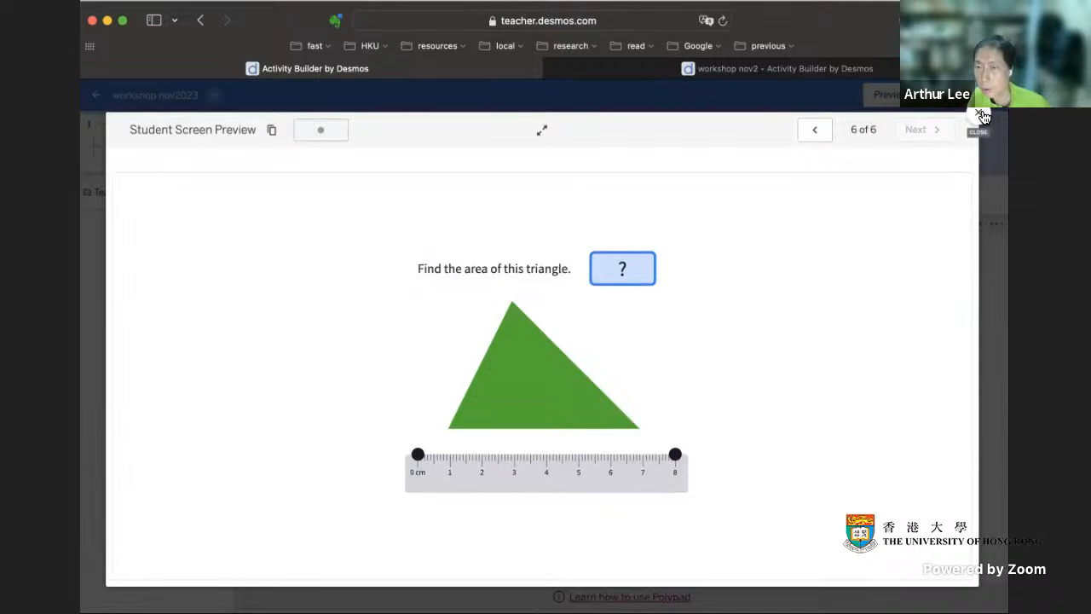
pyautogui.click(977, 112)
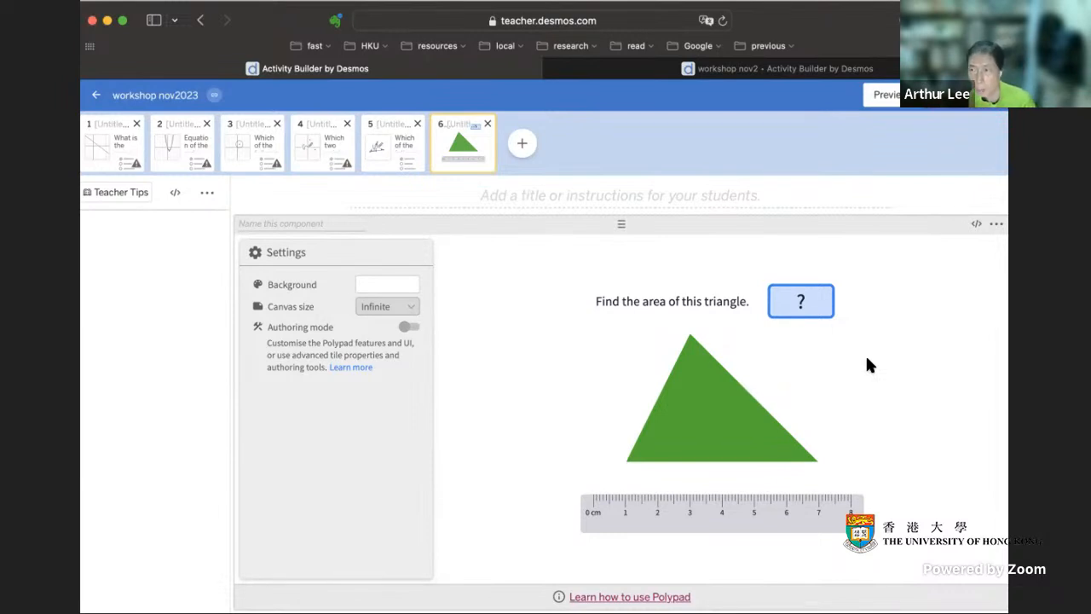
# - Add a seventh screen with a Polypad component and look through its Algebra tiles
pyautogui.click(523, 144)
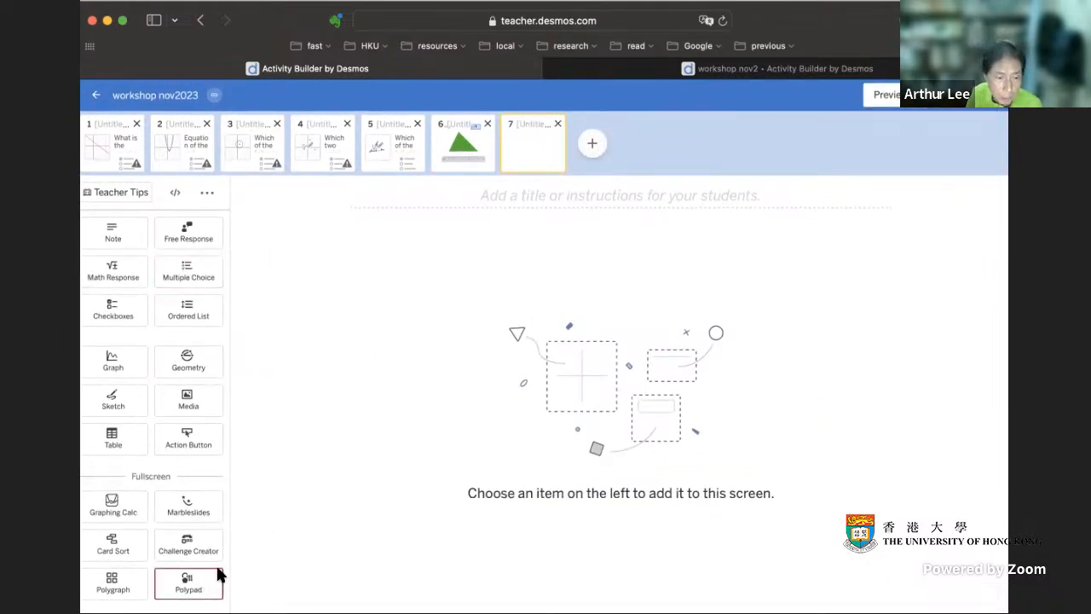
pyautogui.click(189, 584)
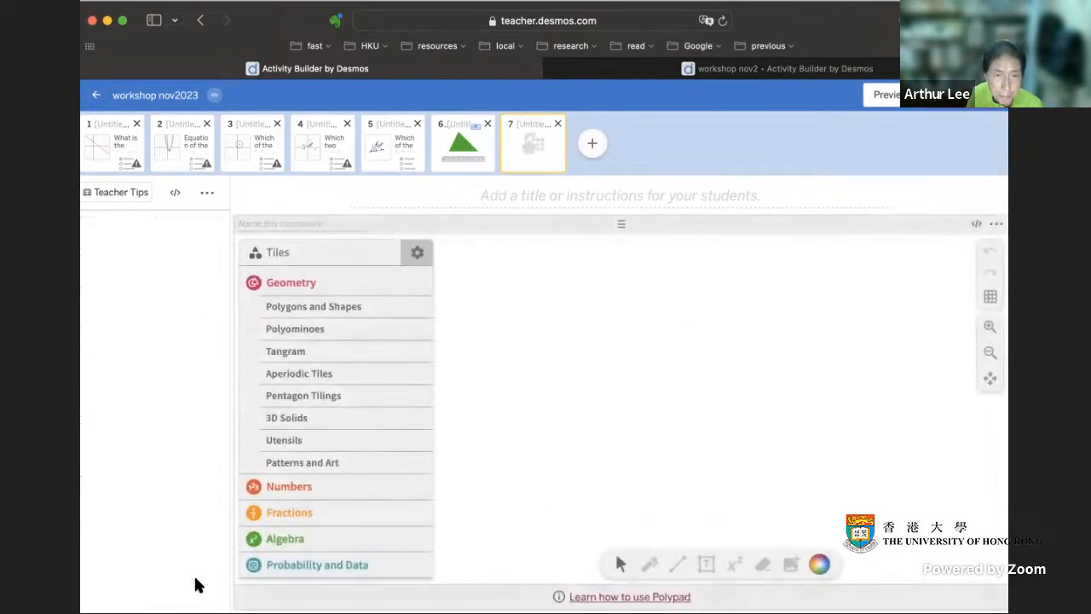
pyautogui.click(282, 283)
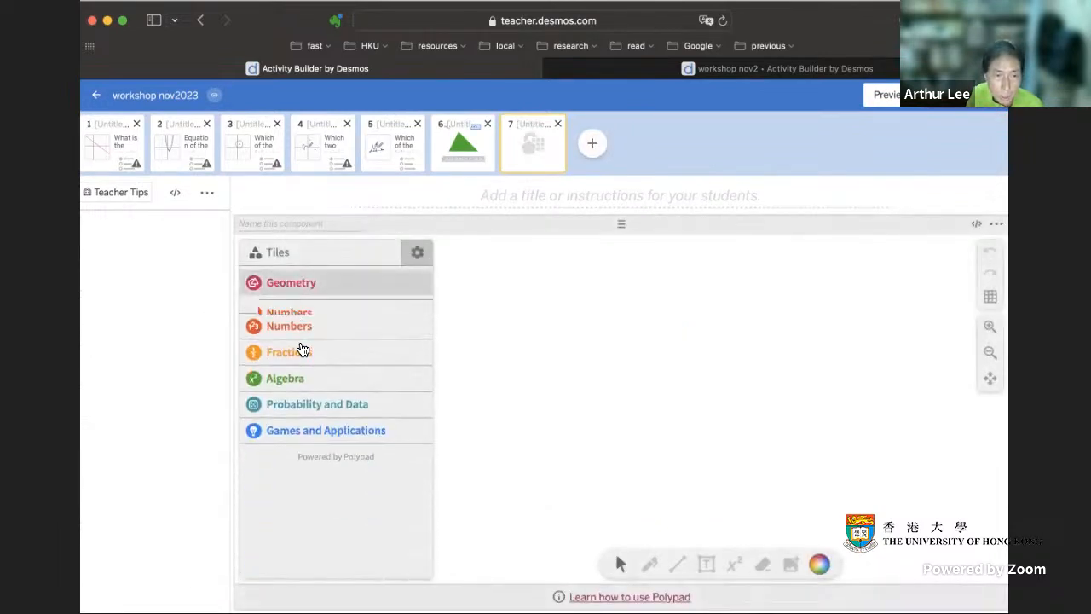
pyautogui.click(286, 364)
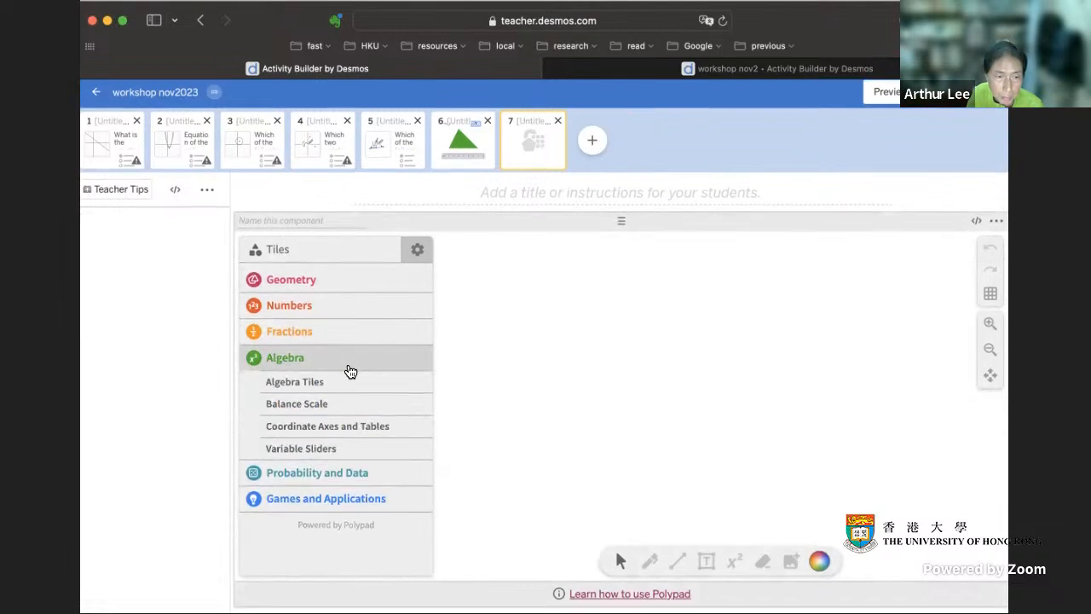
pyautogui.click(317, 389)
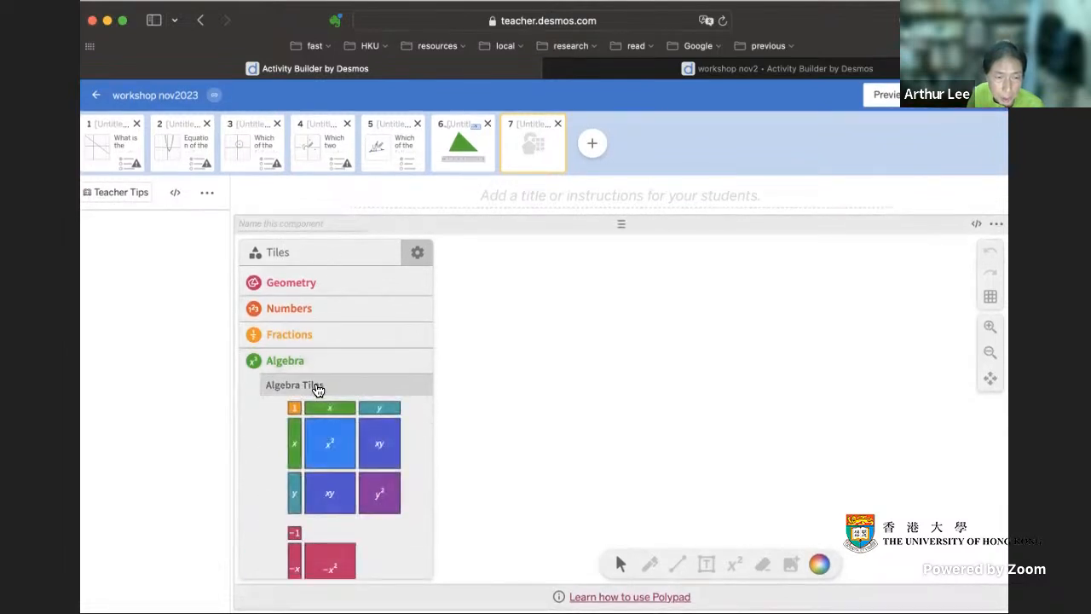
pyautogui.click(317, 389)
pyautogui.click(317, 389)
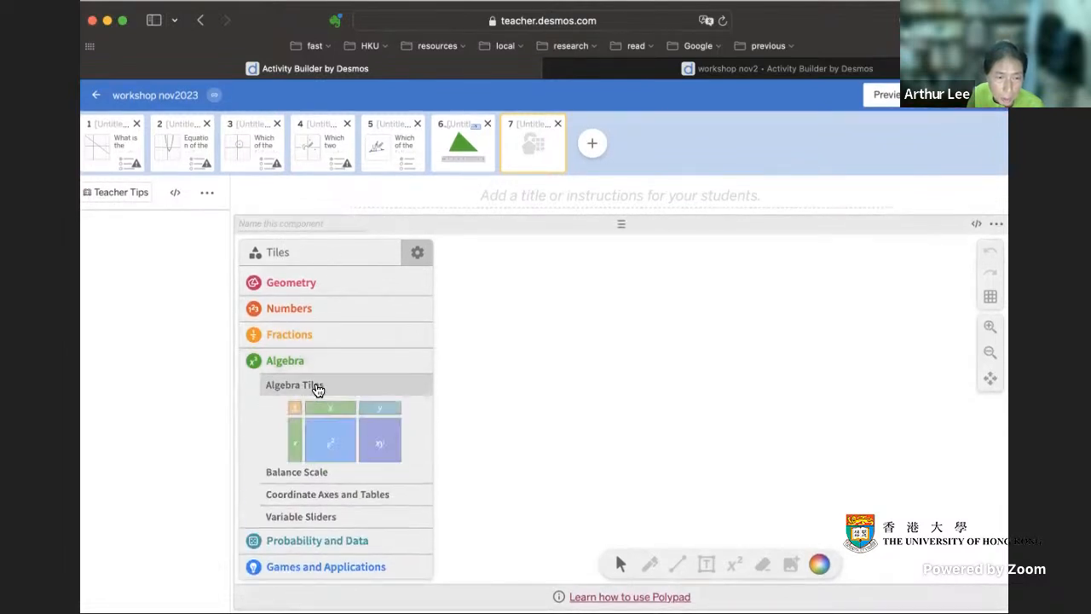
pyautogui.click(317, 388)
# - Place a balance scale on the canvas and put a blue weight on its left pan
pyautogui.click(314, 408)
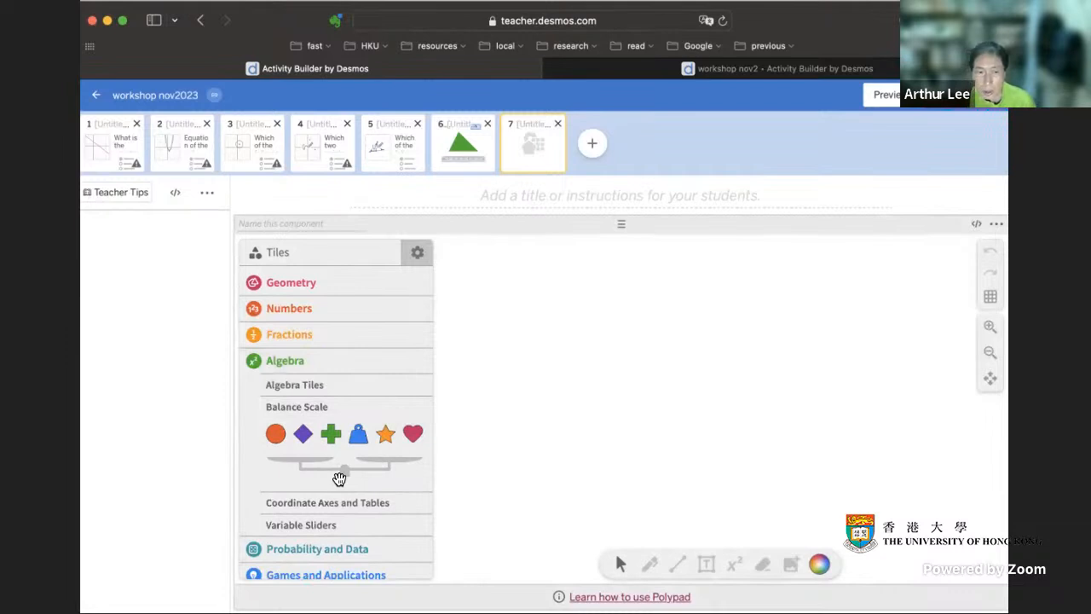
pyautogui.moveTo(346, 474); pyautogui.dragTo(692, 405)
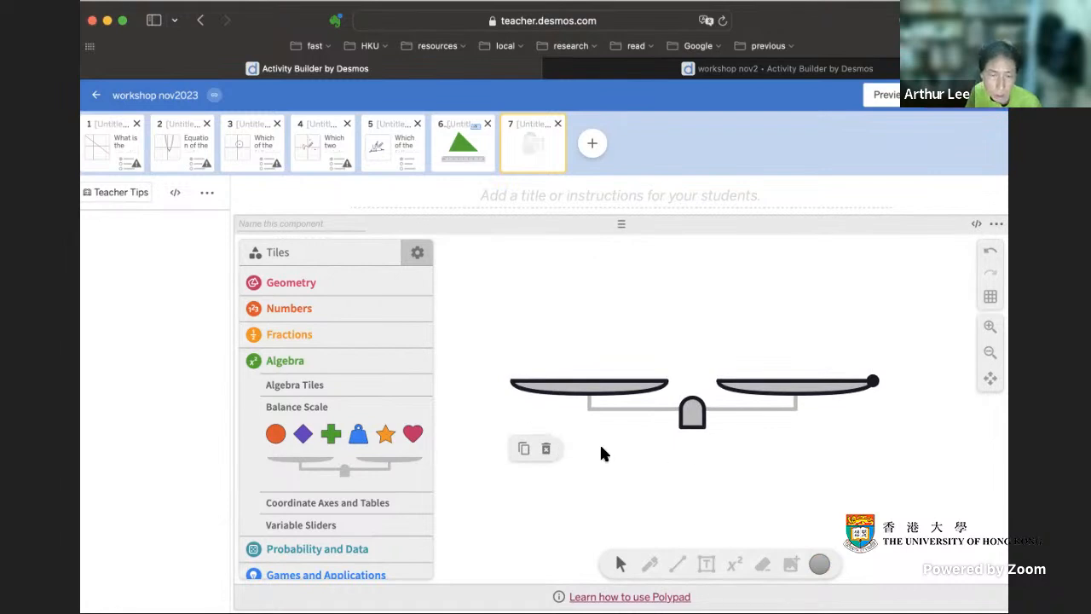
pyautogui.moveTo(358, 434); pyautogui.dragTo(586, 364)
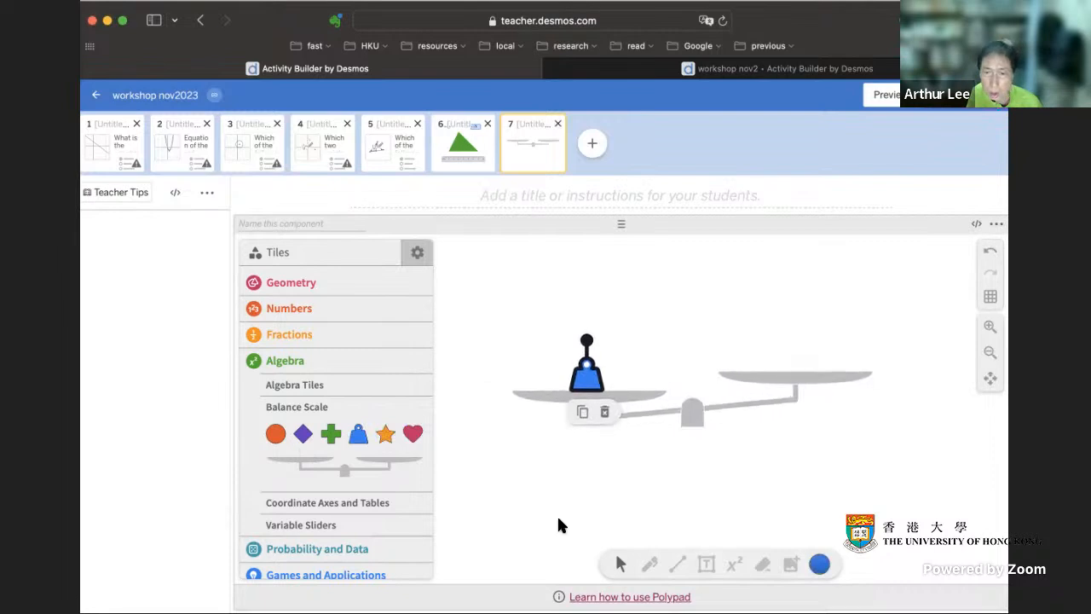
pyautogui.click(612, 496)
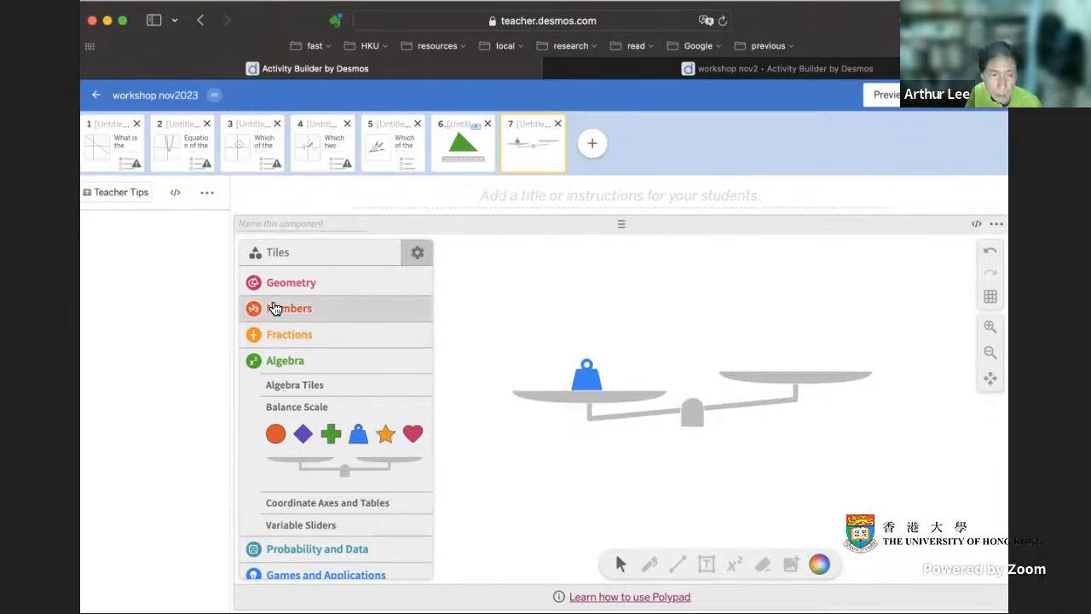
# - Place a 3 number card on the balance scale's right pan
pyautogui.click(264, 309)
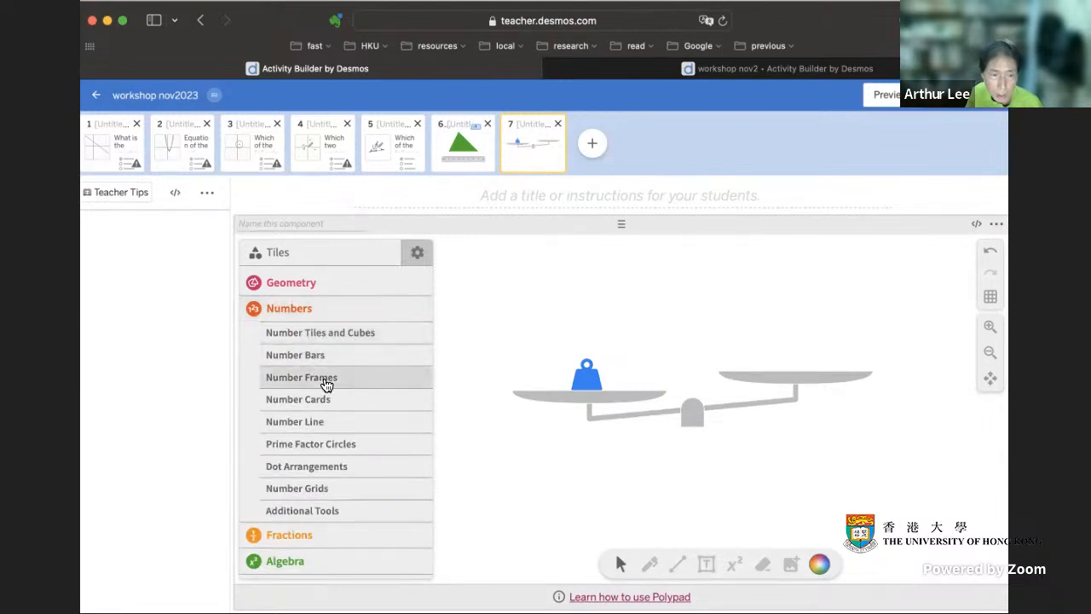
pyautogui.click(315, 333)
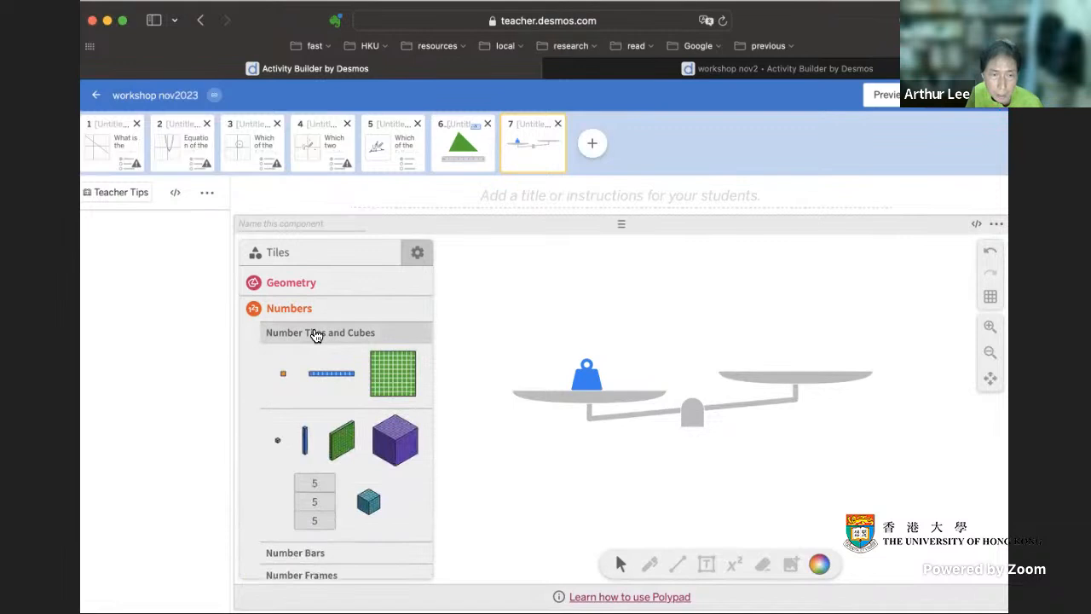
pyautogui.click(316, 333)
pyautogui.click(318, 399)
pyautogui.moveTo(364, 438); pyautogui.dragTo(803, 356)
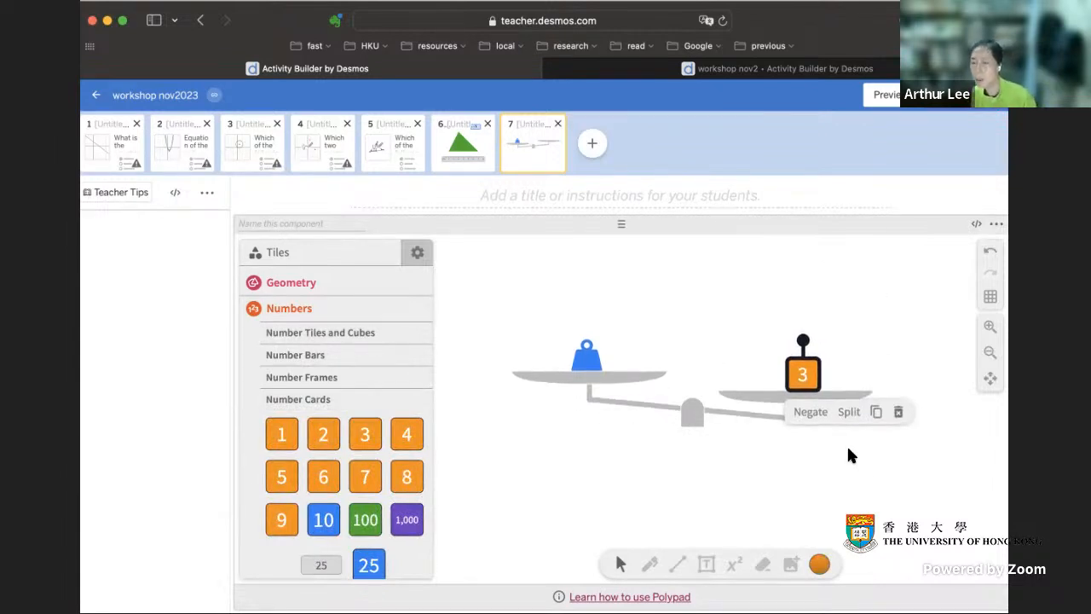
pyautogui.click(847, 458)
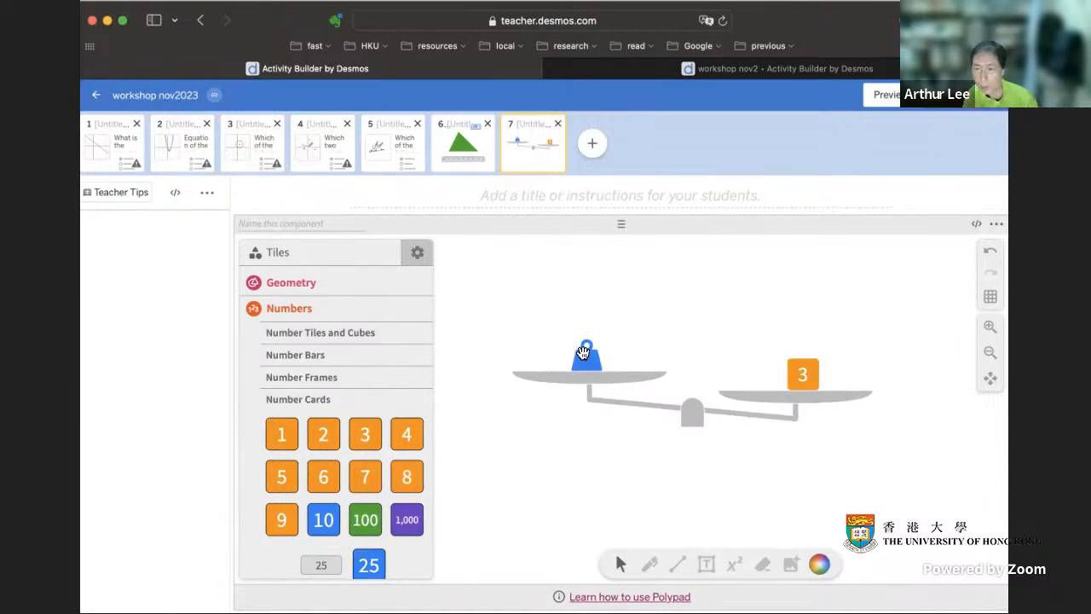
pyautogui.moveTo(803, 366); pyautogui.dragTo(807, 384)
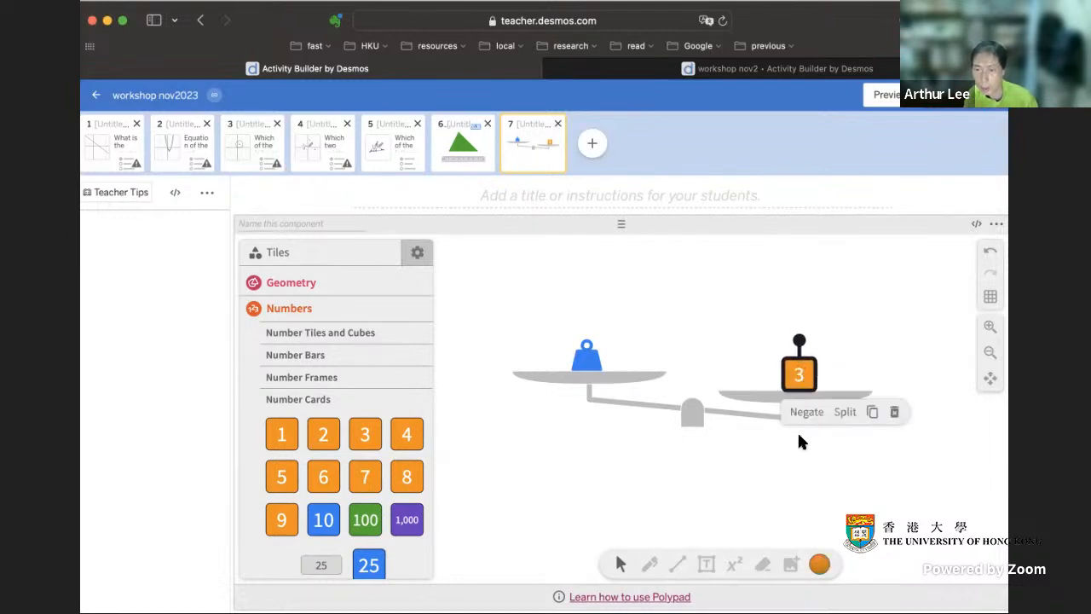
# - Balance the scale so that the blue weight equals the 3 card
pyautogui.click(692, 414)
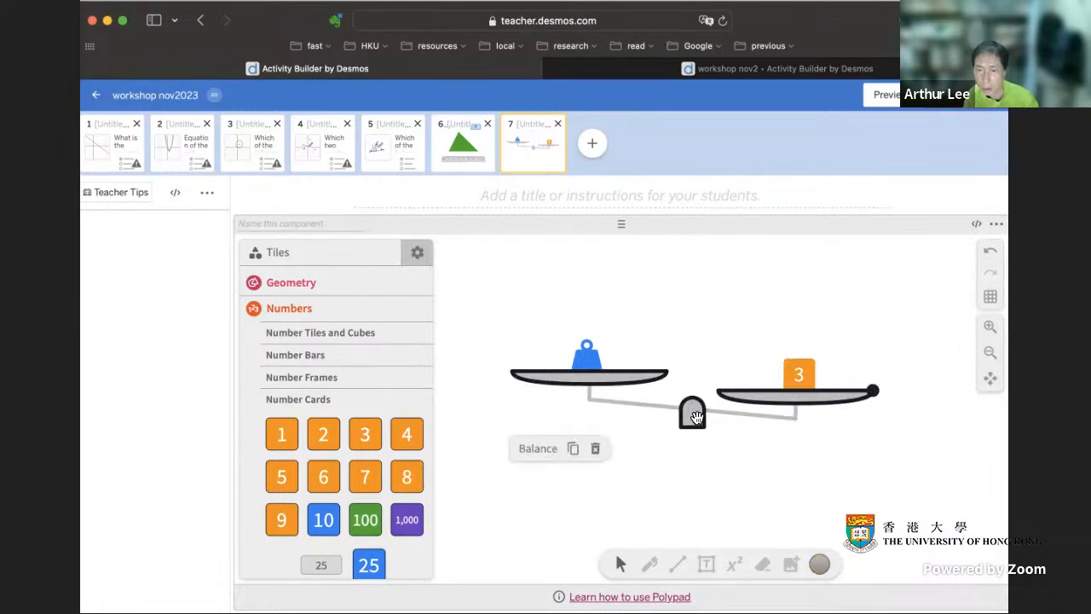
pyautogui.click(539, 451)
pyautogui.click(656, 464)
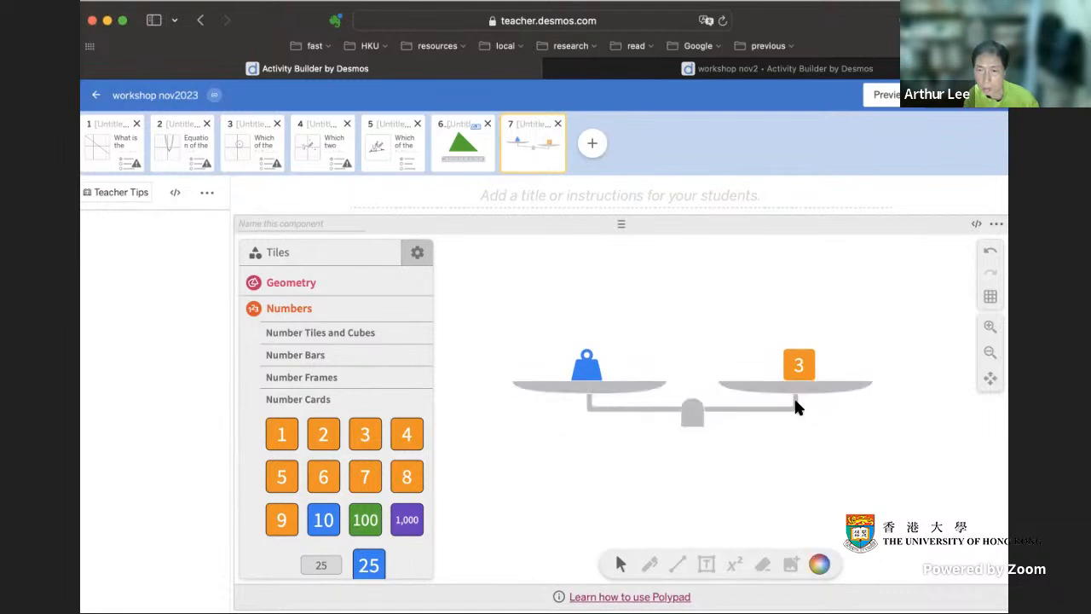
pyautogui.click(589, 366)
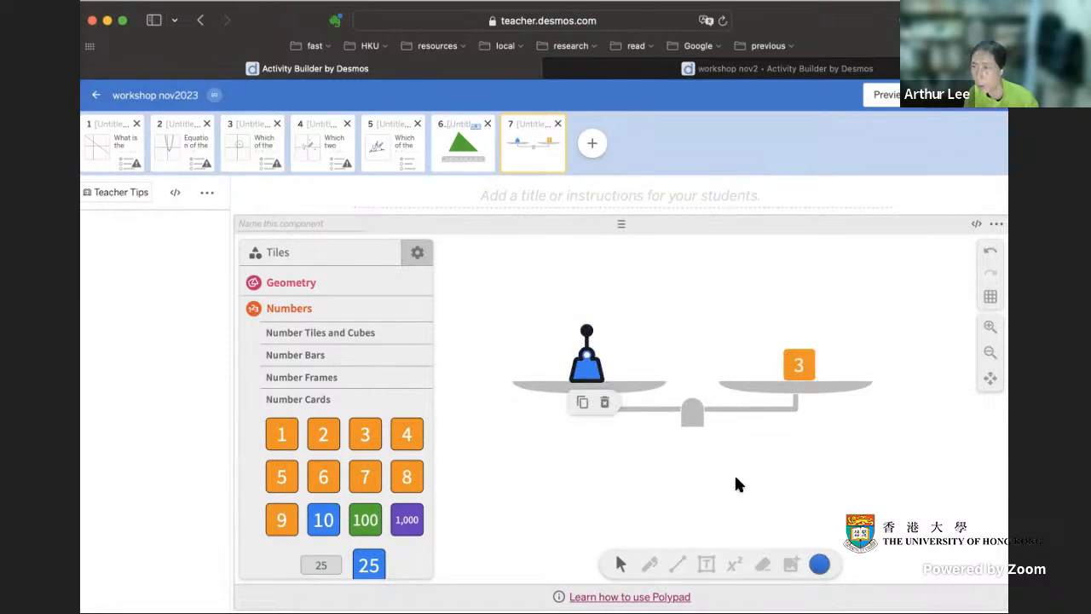
pyautogui.click(714, 491)
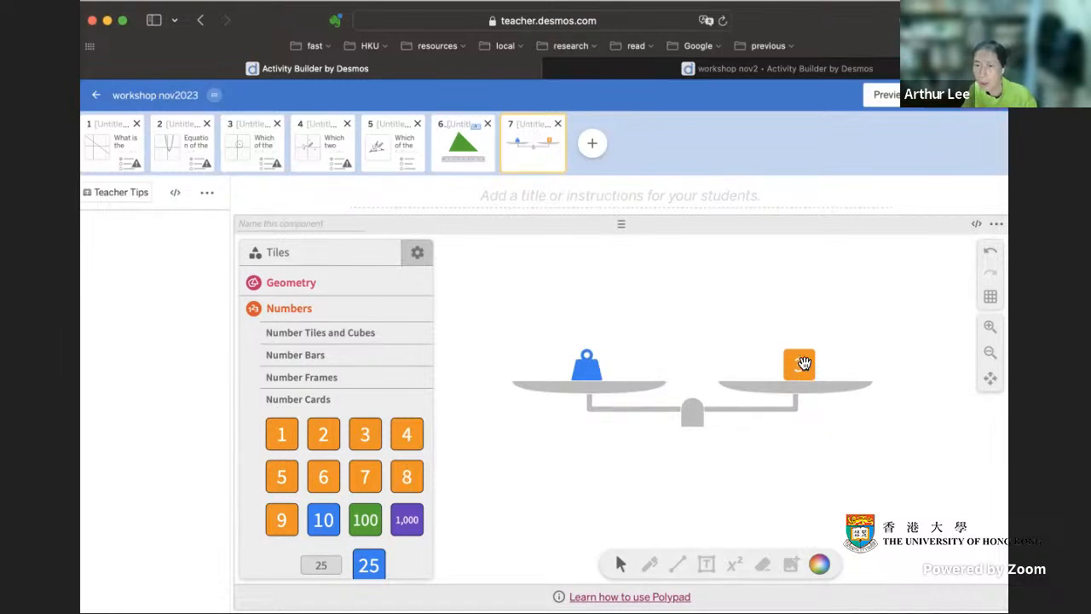
# - Lay out number cards 8, 5, 7, 4 and 9 below the scale, and take the 3 card off the pan and delete it
pyautogui.moveTo(804, 364); pyautogui.dragTo(600, 493)
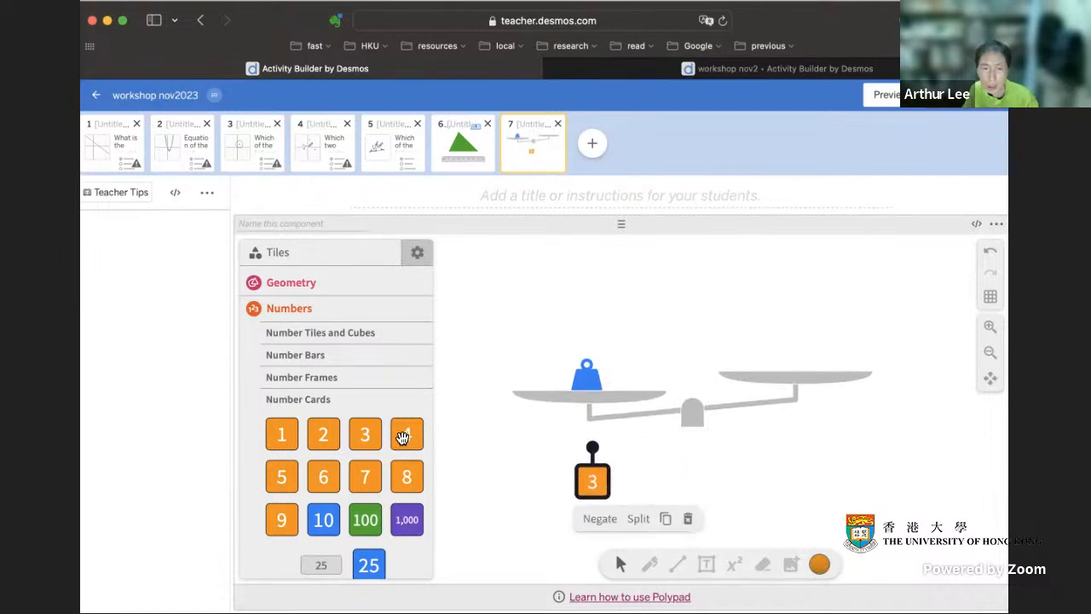
pyautogui.moveTo(365, 476); pyautogui.dragTo(723, 483)
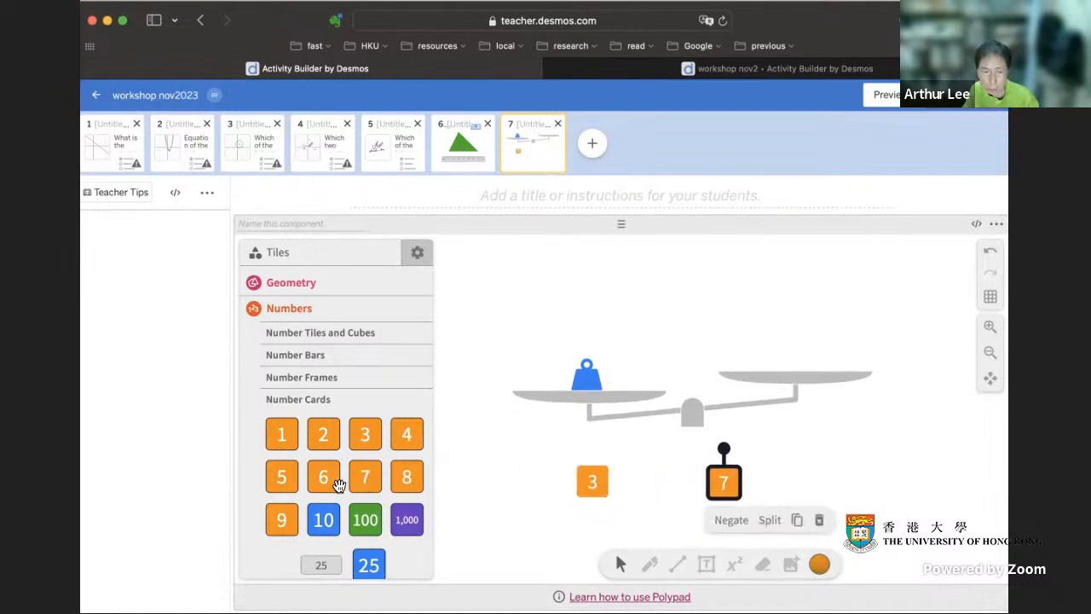
pyautogui.moveTo(286, 478); pyautogui.dragTo(652, 475)
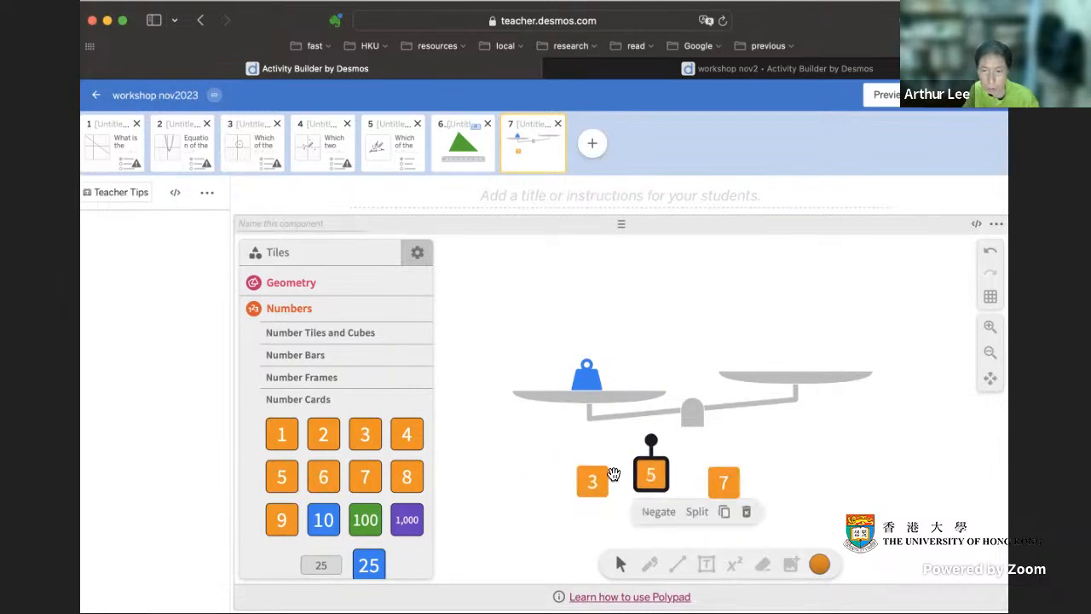
pyautogui.moveTo(404, 434); pyautogui.dragTo(831, 479)
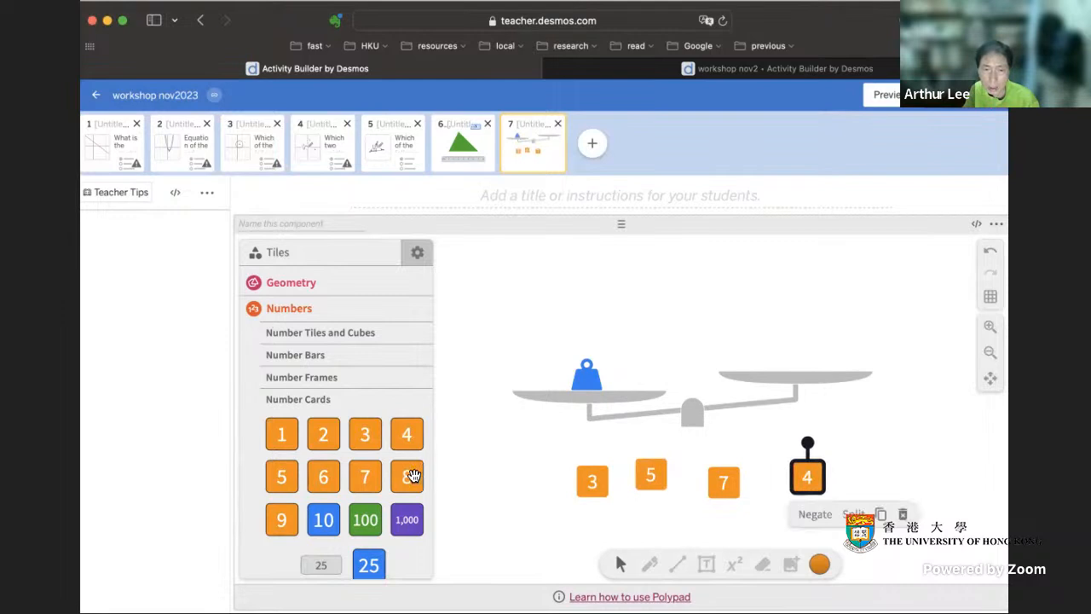
pyautogui.moveTo(411, 475); pyautogui.dragTo(539, 471)
pyautogui.moveTo(282, 519); pyautogui.dragTo(862, 469)
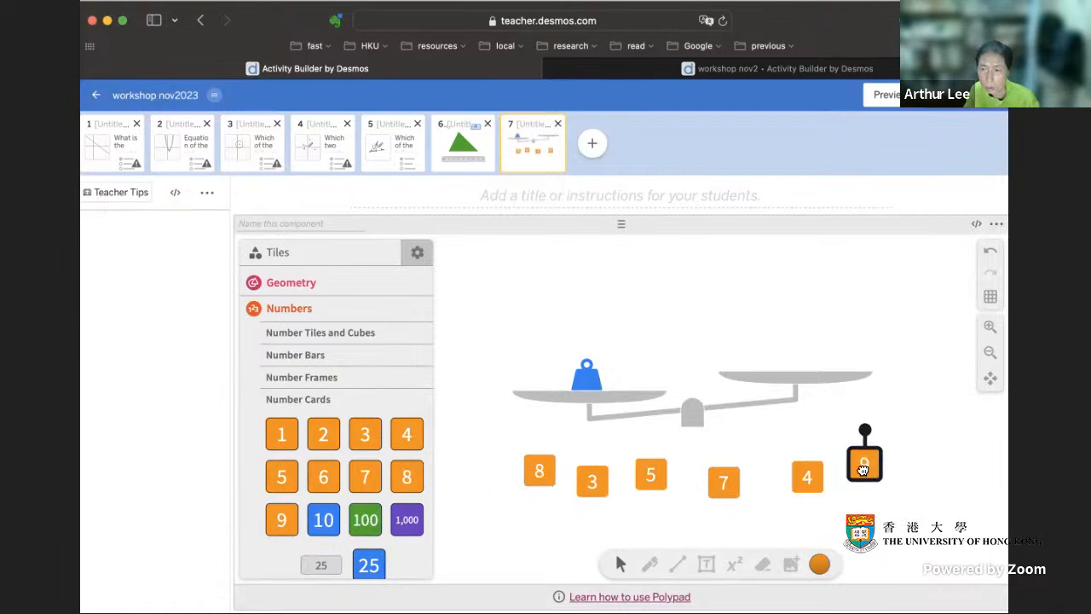
pyautogui.click(593, 483)
pyautogui.press('BackSpace')
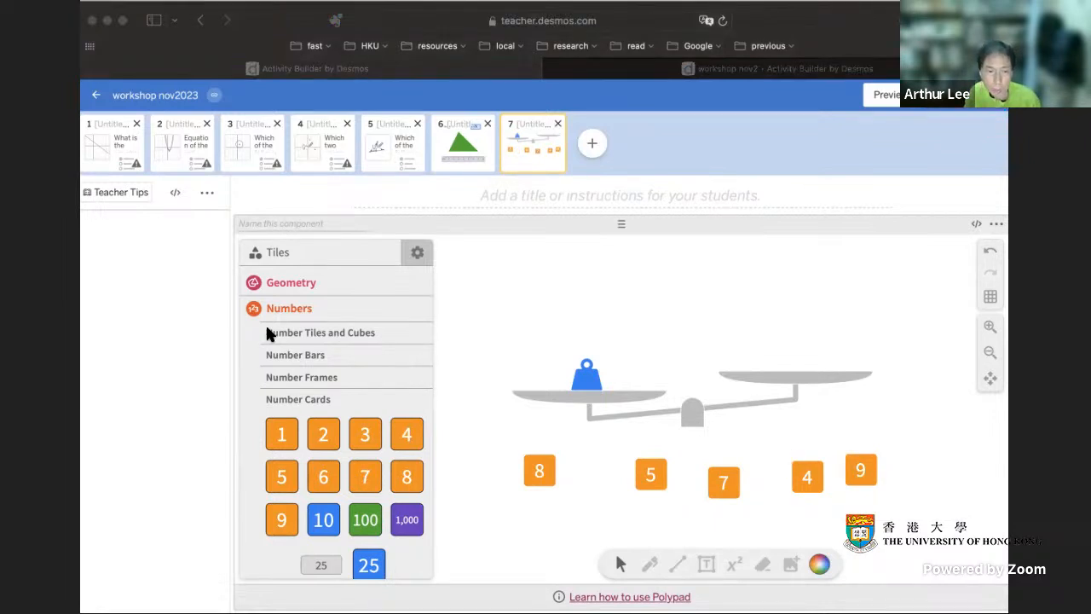
# - Add a second blue weight from the Balance Scale tiles and position it above the scale
pyautogui.click(292, 308)
pyautogui.click(285, 311)
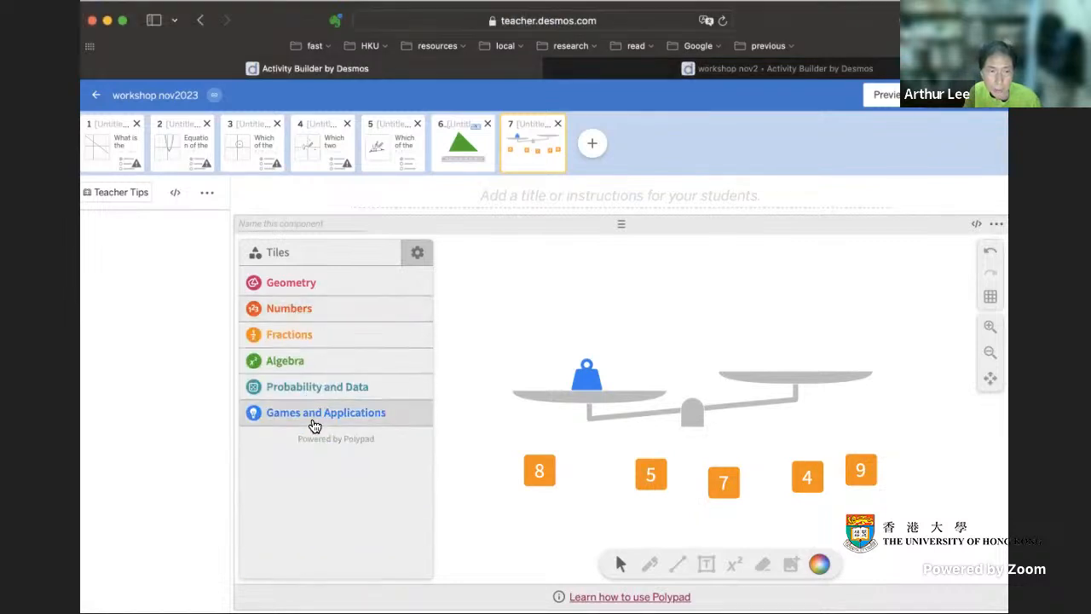
pyautogui.click(278, 362)
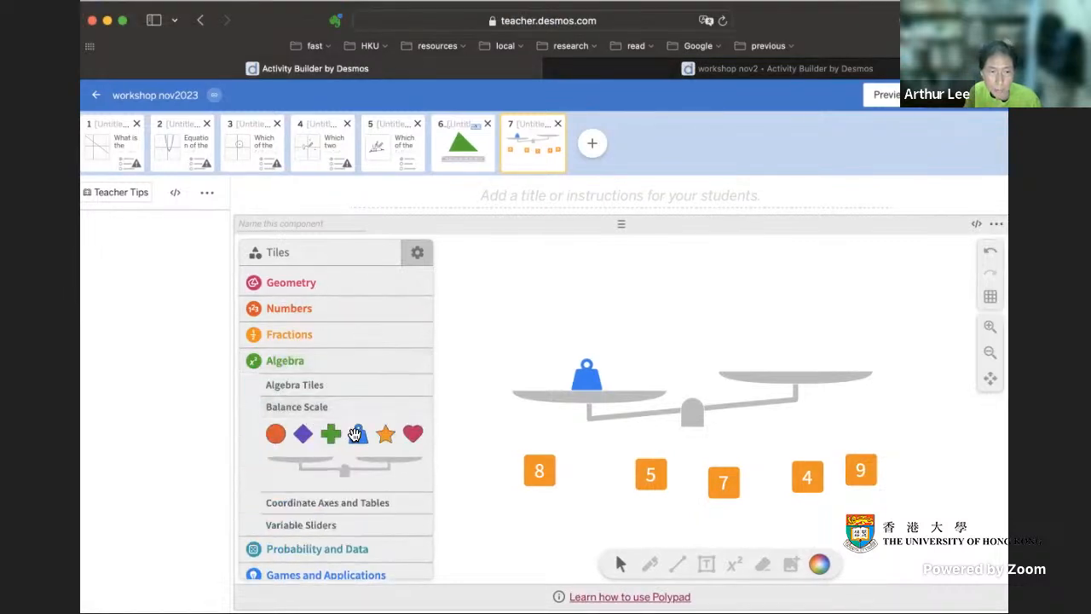
pyautogui.moveTo(360, 434); pyautogui.dragTo(923, 301)
pyautogui.click(930, 393)
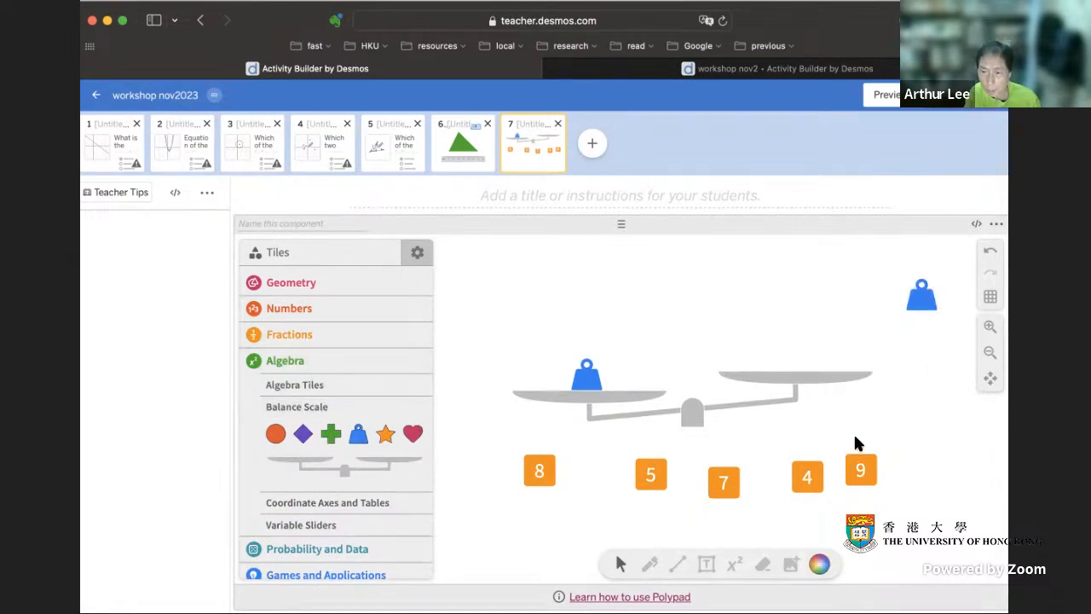
pyautogui.scroll(1, 856, 435)
pyautogui.scroll(1, 857, 440)
pyautogui.moveTo(920, 345); pyautogui.dragTo(569, 280)
pyautogui.click(628, 368)
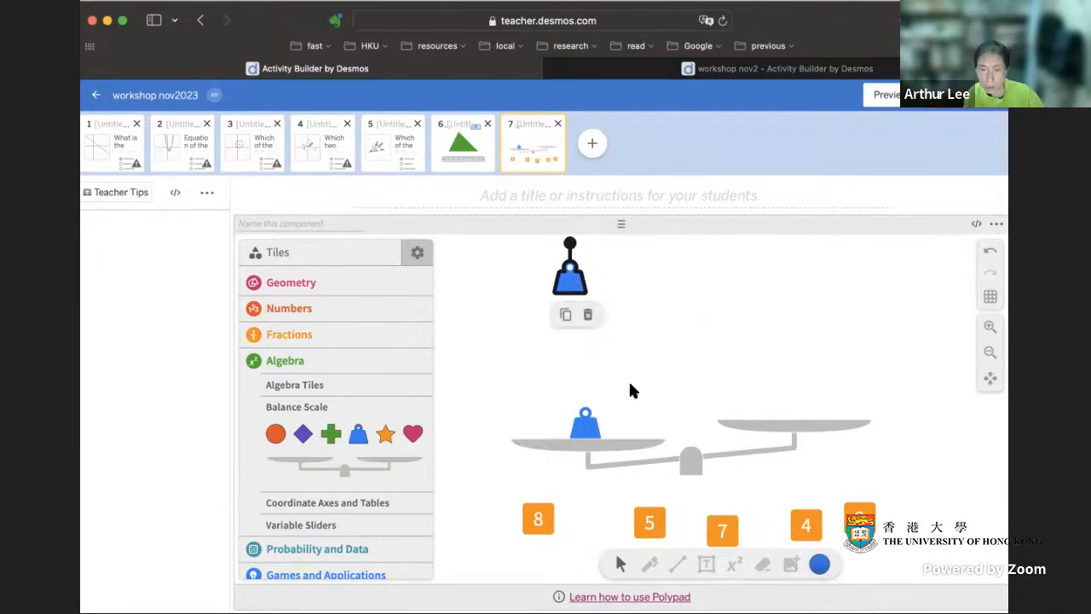
pyautogui.moveTo(576, 275); pyautogui.dragTo(629, 271)
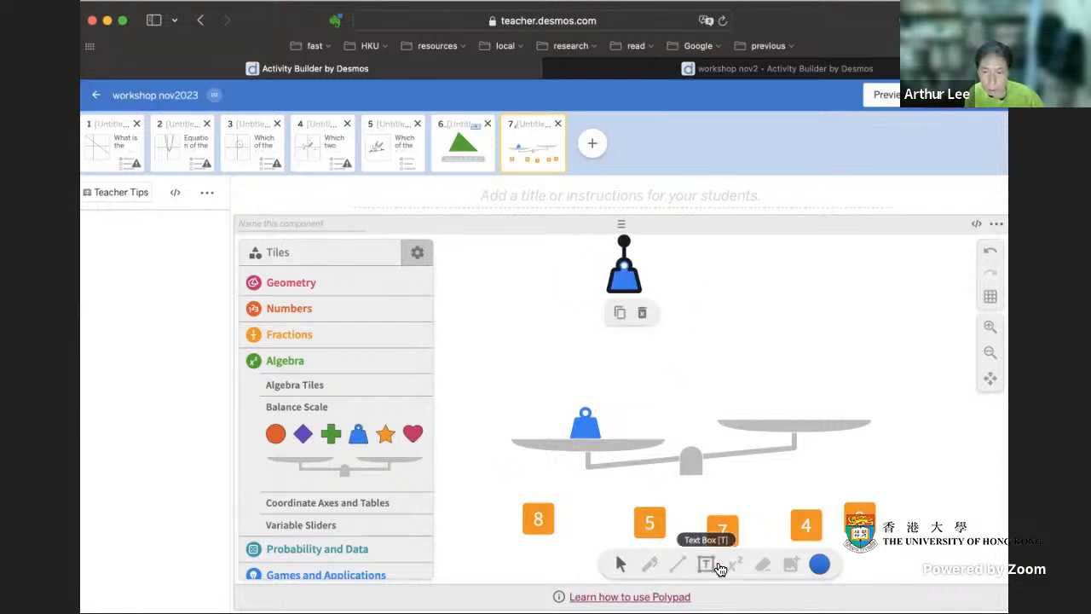
# - Add an enlarged "=" text label beside the upper blue weight
pyautogui.click(707, 566)
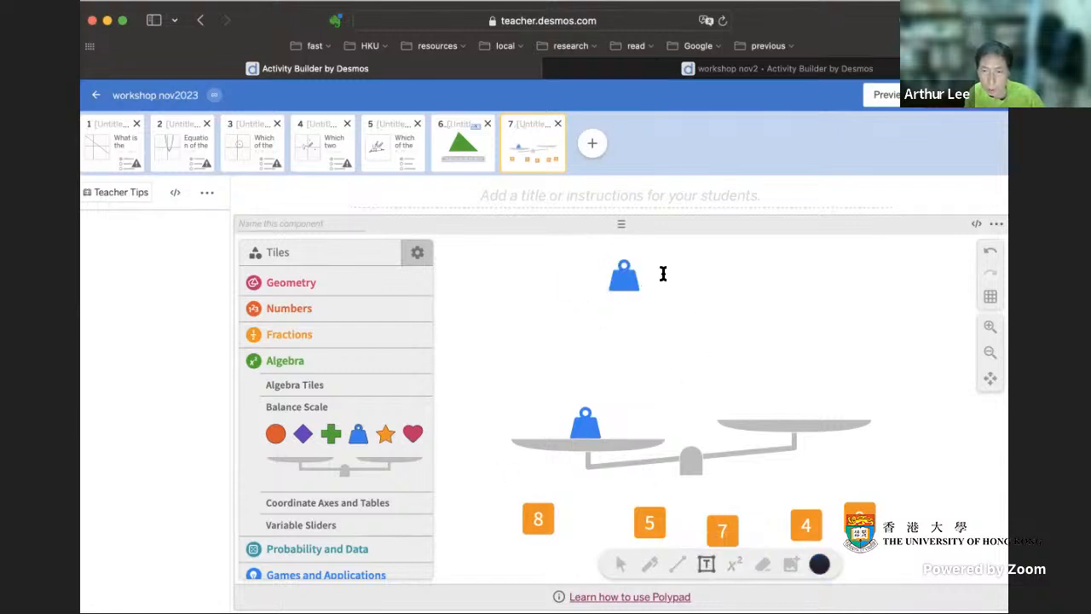
pyautogui.click(664, 273)
pyautogui.write('Tex')
pyautogui.write('=')
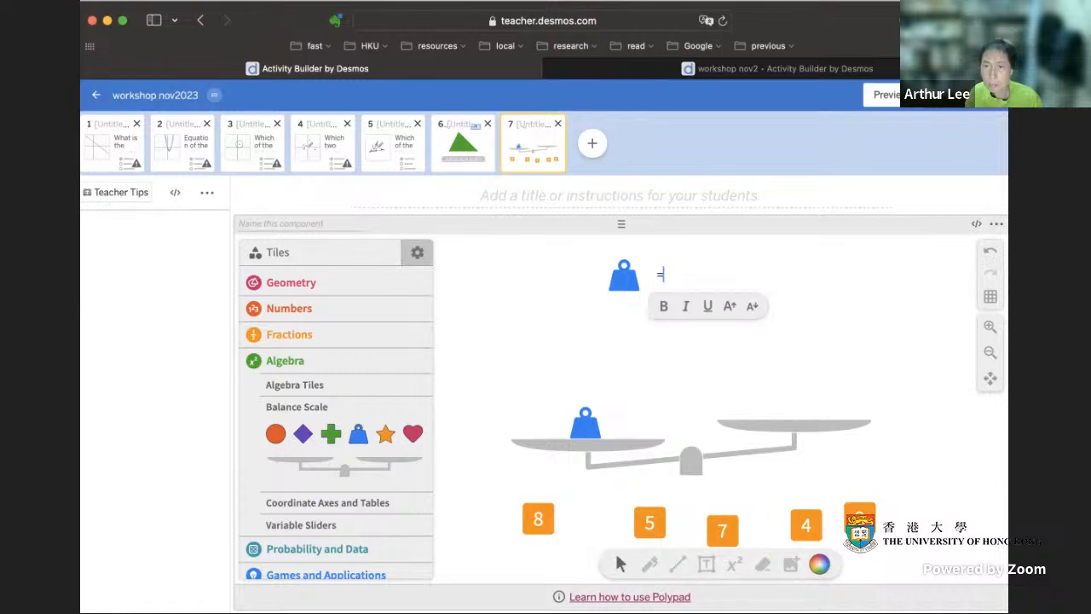
pyautogui.click(686, 279)
pyautogui.click(658, 276)
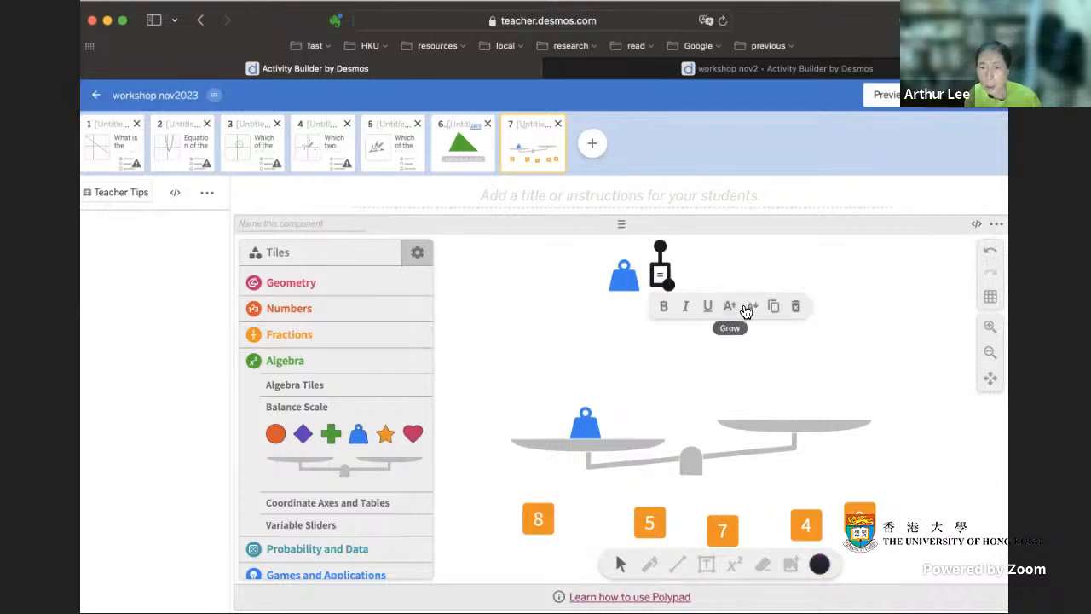
pyautogui.click(726, 308)
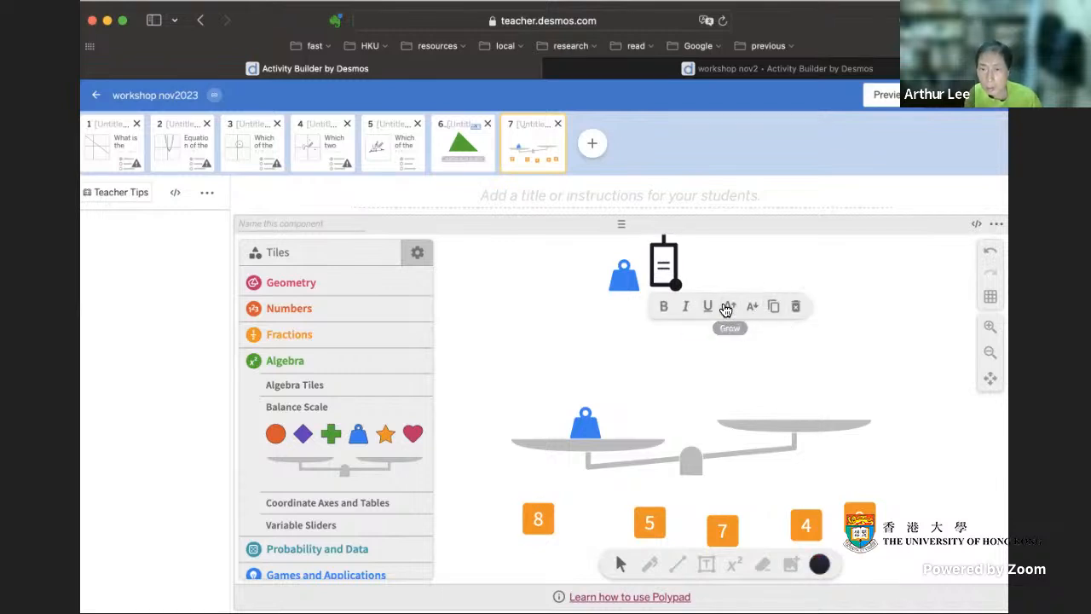
pyautogui.click(750, 280)
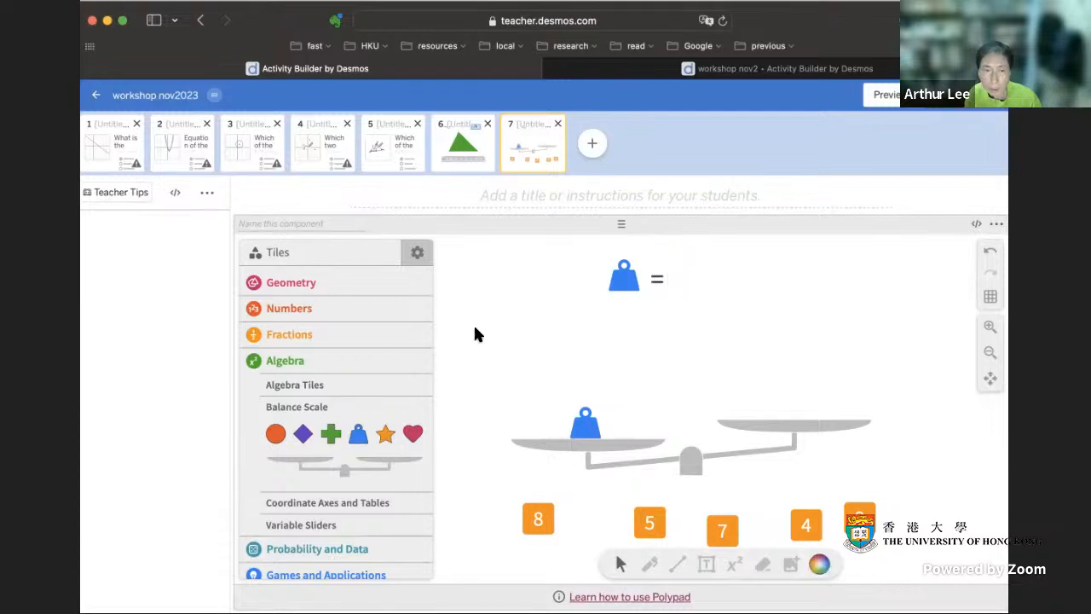
# - Turn on Authoring mode and place an answer box after the equals sign with 3 as its correct answer
pyautogui.click(417, 252)
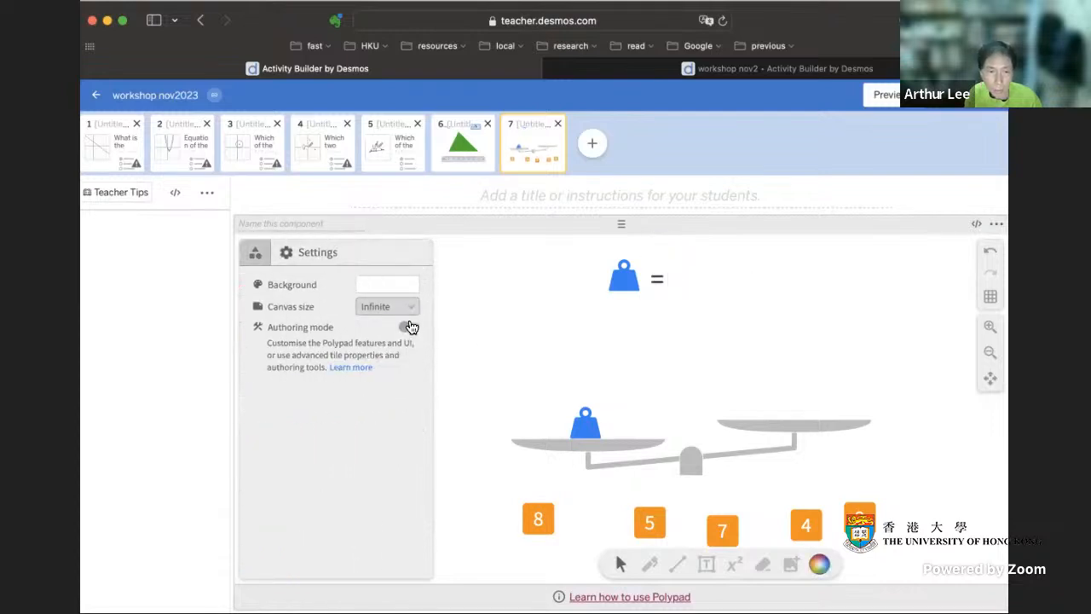
pyautogui.click(410, 326)
pyautogui.click(255, 253)
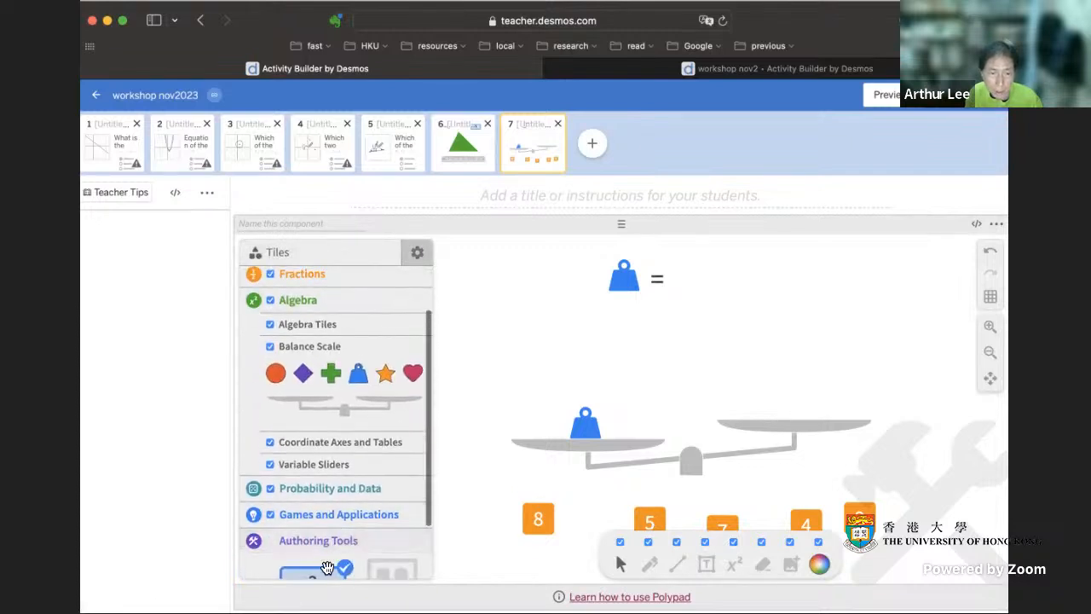
pyautogui.moveTo(327, 573); pyautogui.dragTo(712, 276)
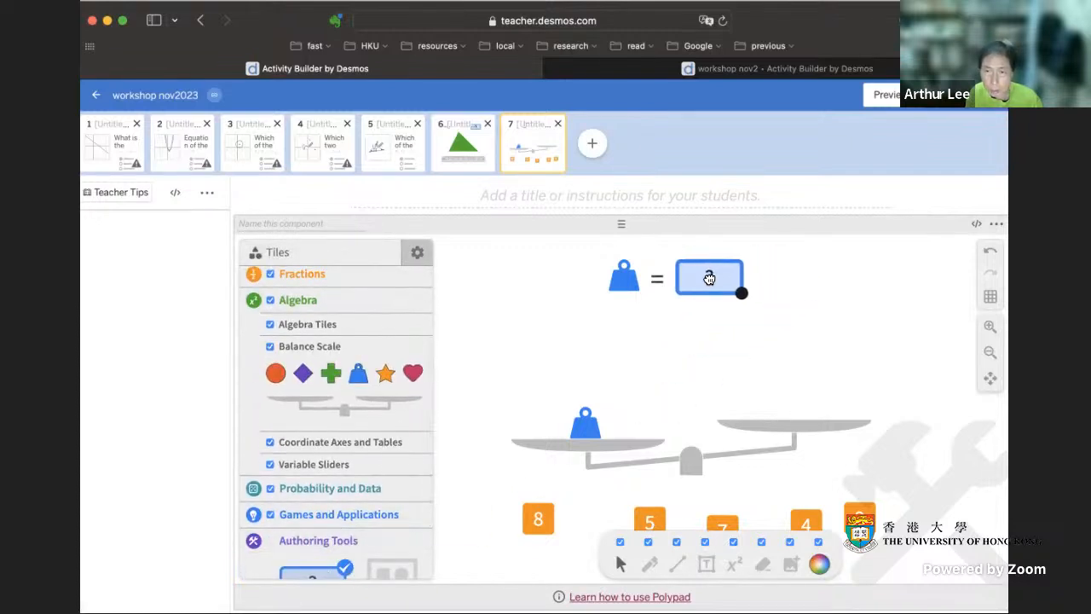
pyautogui.click(723, 275)
pyautogui.write('3')
pyautogui.click(827, 290)
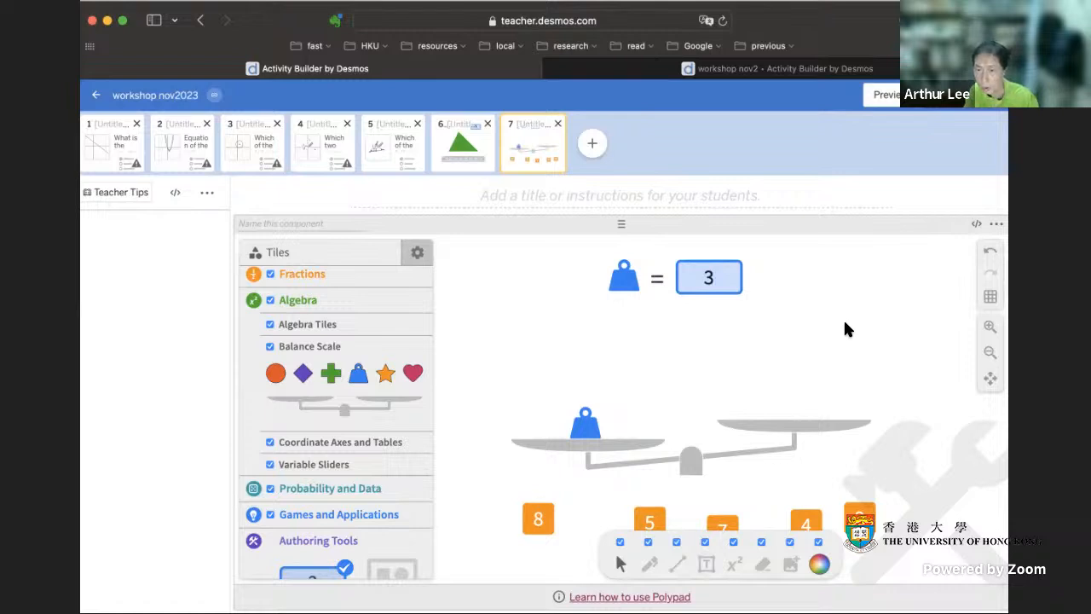
# - Make the answer box slightly narrower
pyautogui.click(730, 285)
pyautogui.moveTo(742, 293); pyautogui.dragTo(726, 294)
pyautogui.click(837, 305)
# - Set the interactivity of the balance scale and the weight on its pan to "Cannot move or delete"
pyautogui.scroll(-3, 906, 469)
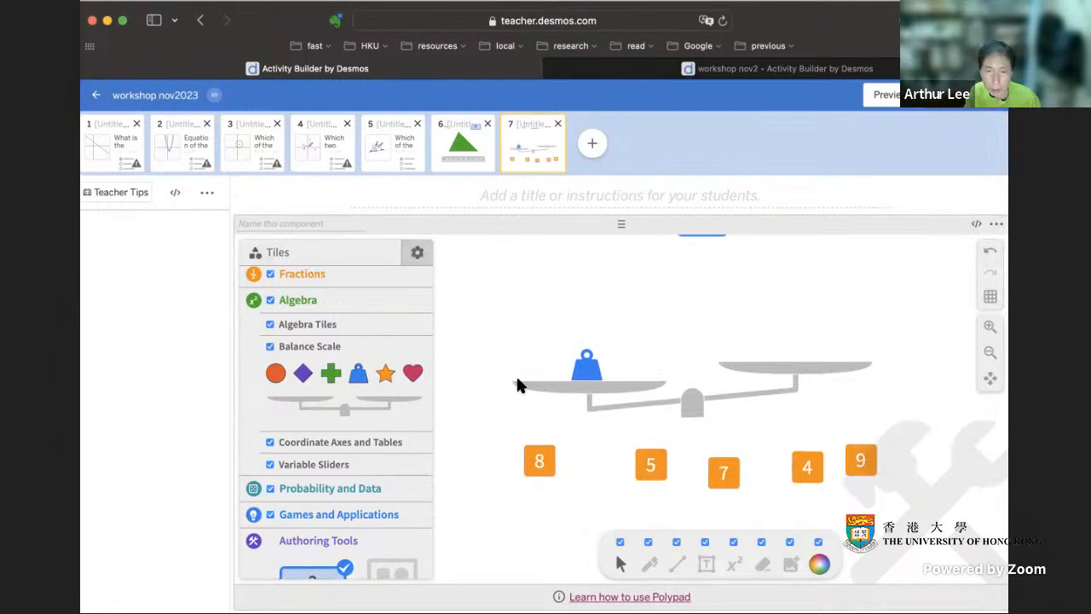
pyautogui.moveTo(534, 316); pyautogui.dragTo(810, 408)
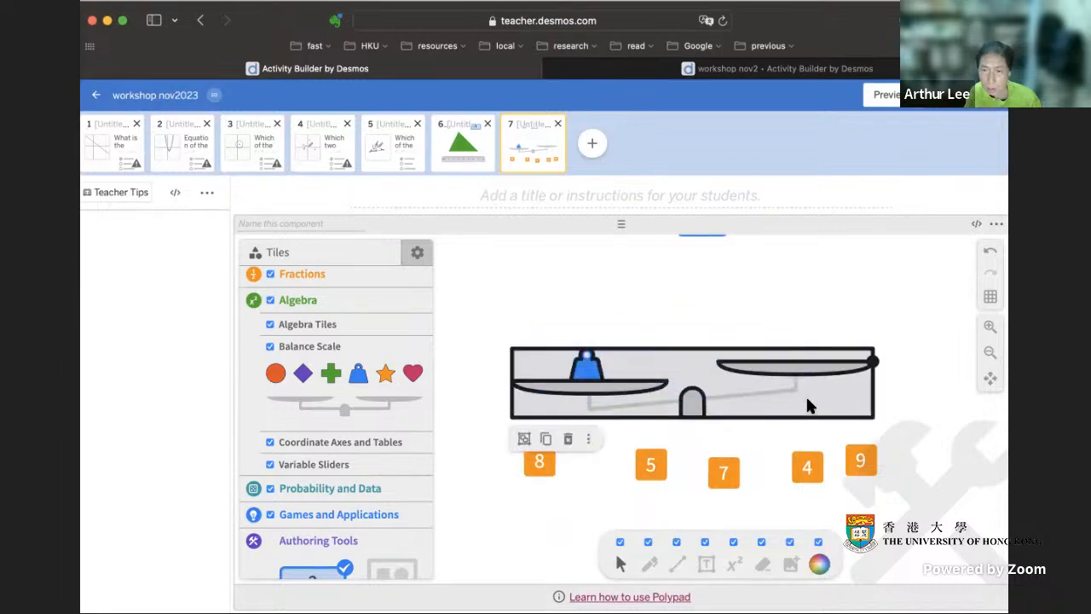
pyautogui.click(588, 439)
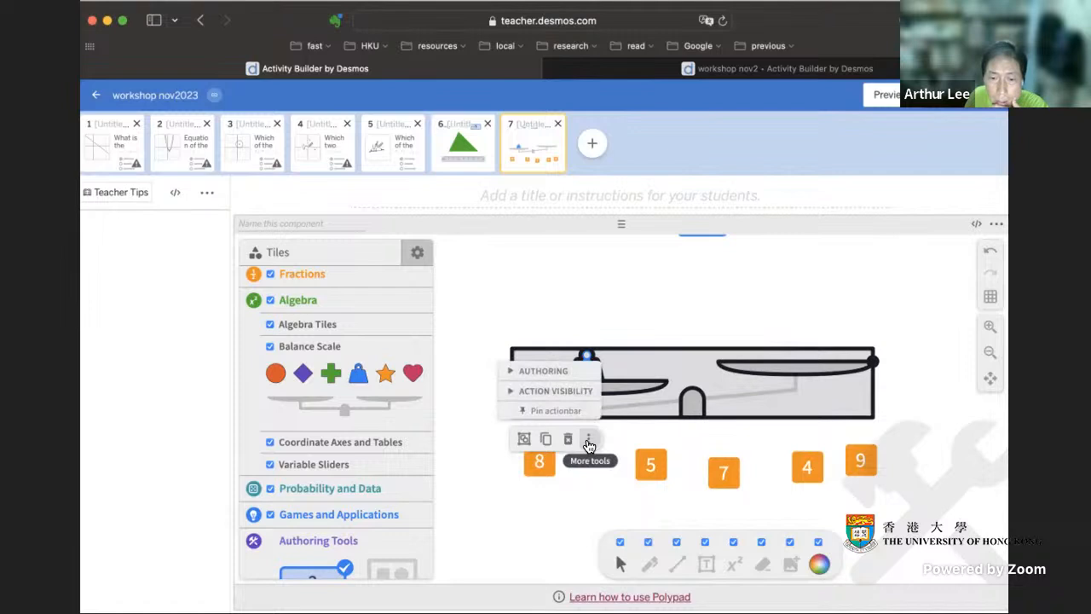
pyautogui.click(513, 378)
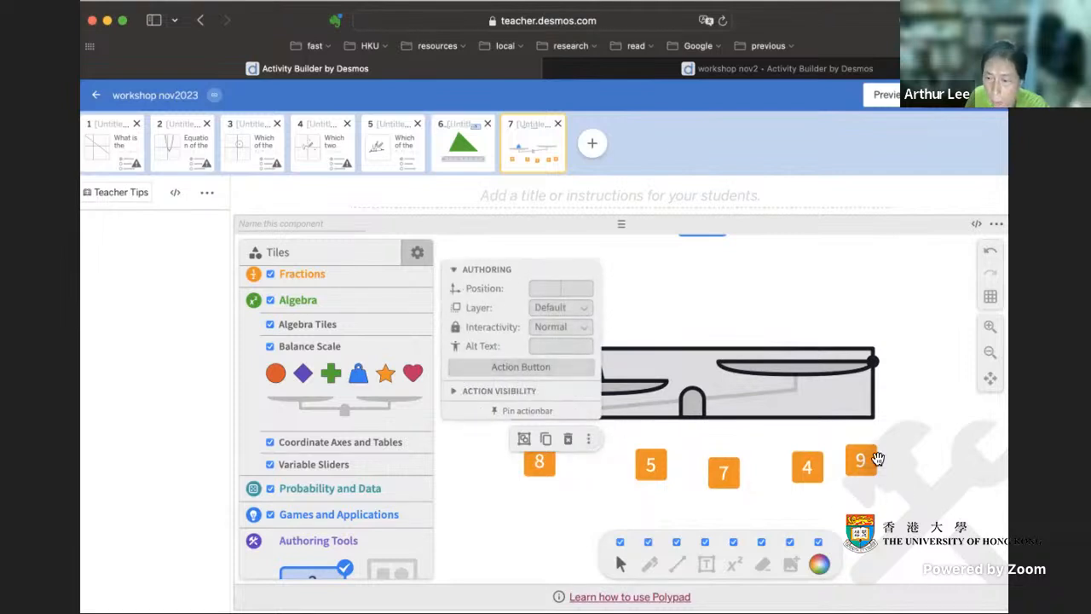
pyautogui.click(578, 328)
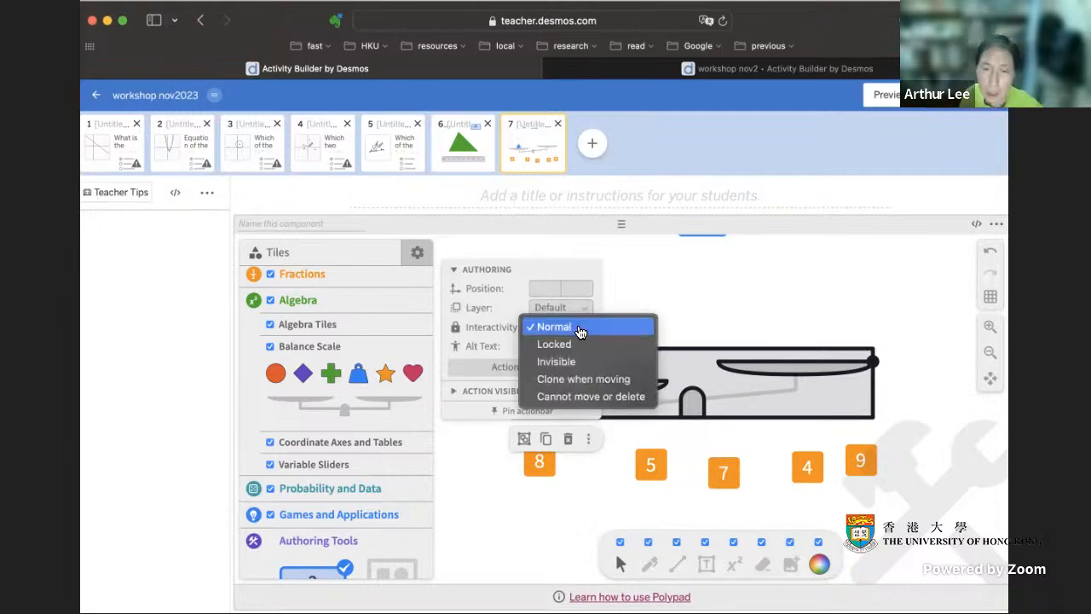
pyautogui.click(586, 397)
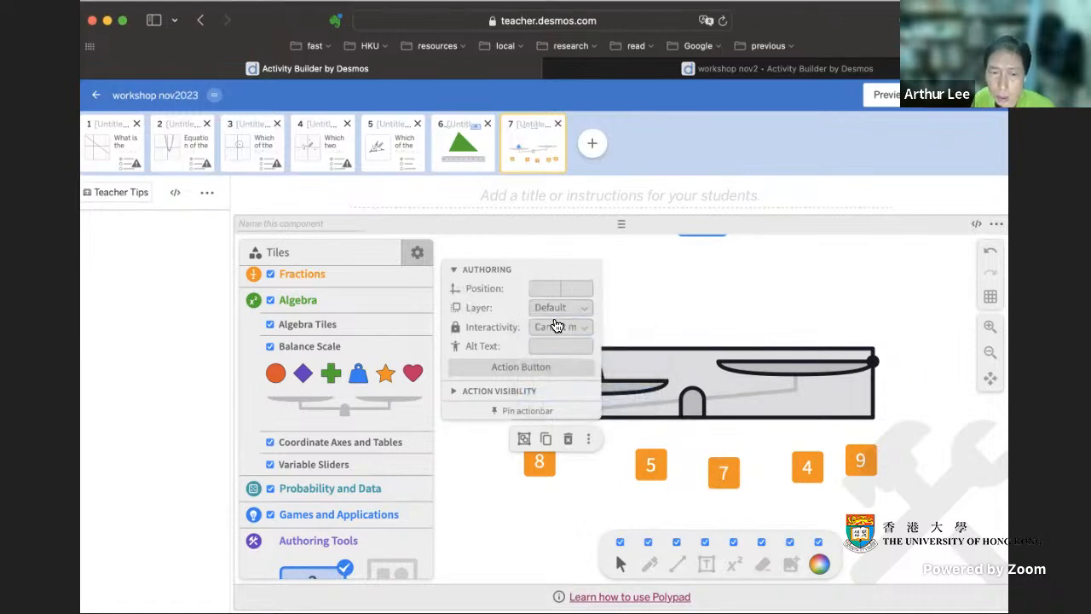
# - Rearrange the 5 and 7 number cards in the row below the balance scale
pyautogui.click(456, 270)
pyautogui.click(554, 542)
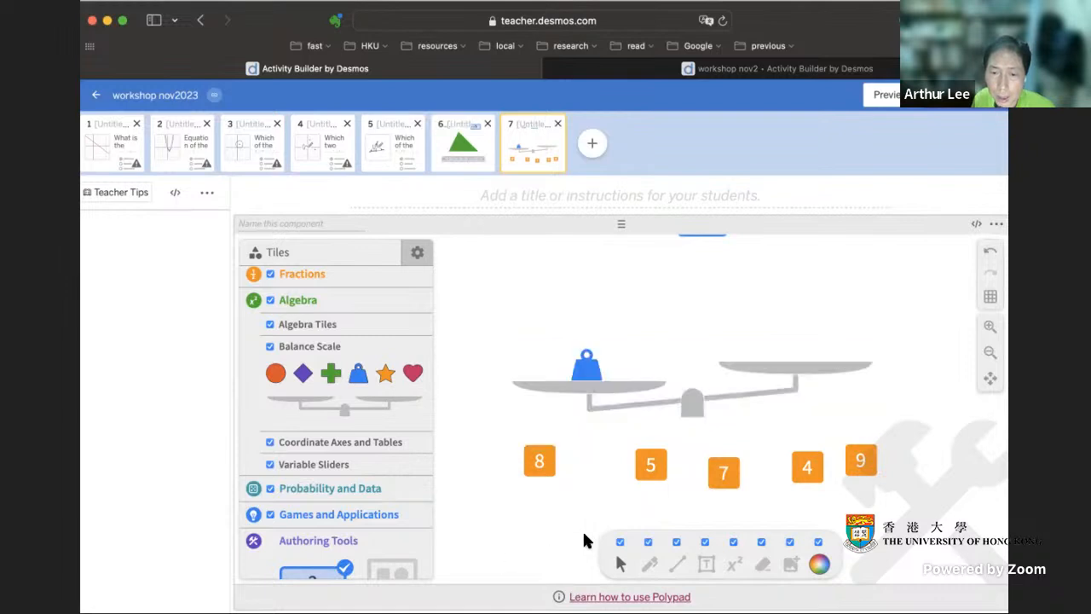
pyautogui.moveTo(652, 460); pyautogui.dragTo(615, 485)
pyautogui.moveTo(722, 475); pyautogui.dragTo(698, 478)
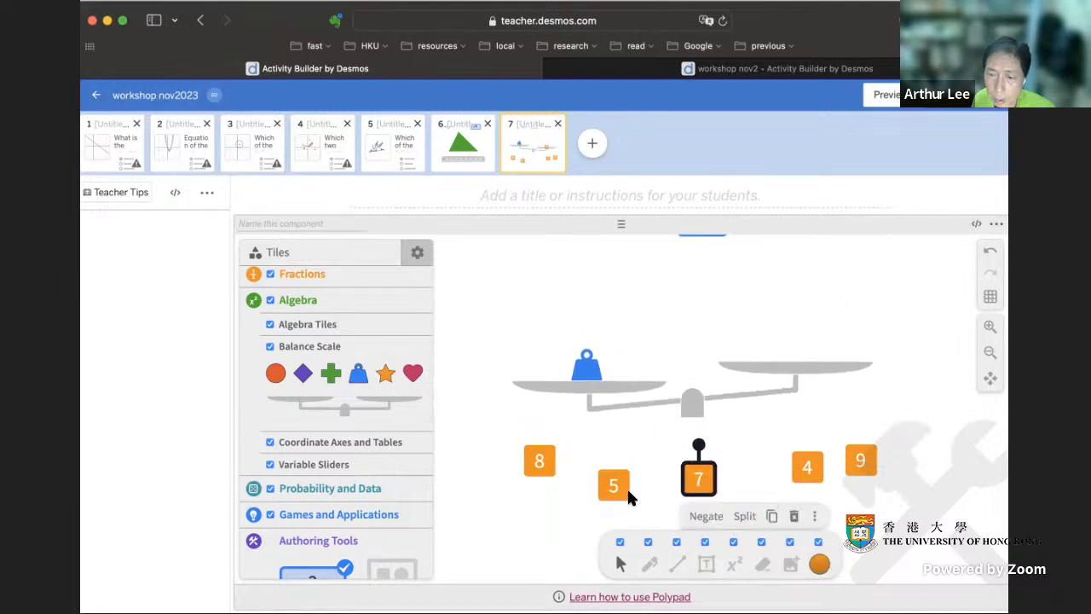
pyautogui.moveTo(614, 488); pyautogui.dragTo(628, 471)
pyautogui.click(926, 492)
pyautogui.scroll(1, 925, 492)
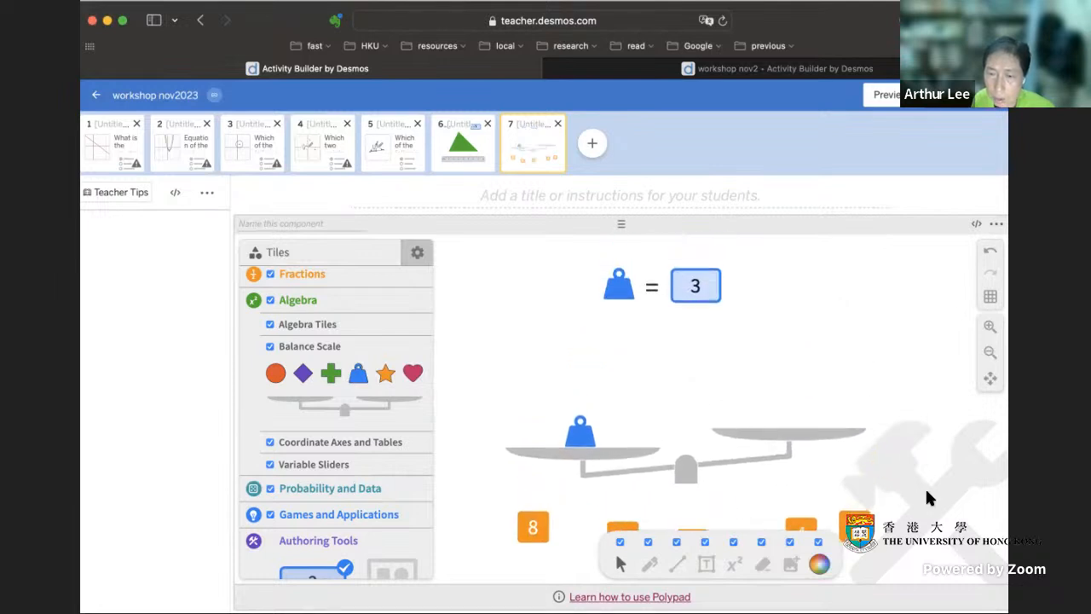
pyautogui.scroll(-1, 925, 491)
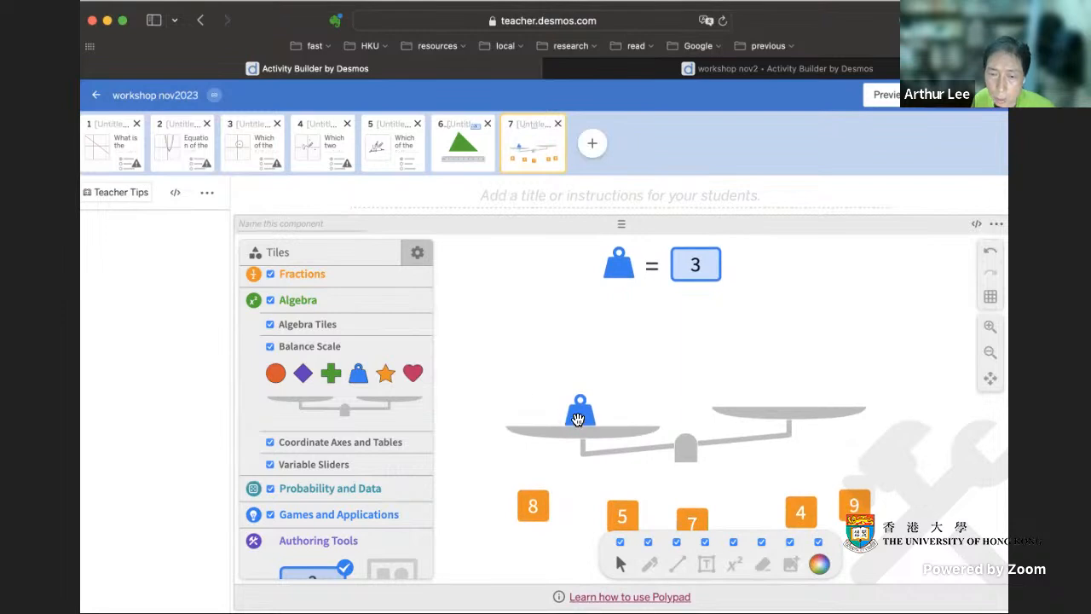
# - Disable all Polypad interface features for students and turn off Authoring mode
pyautogui.click(416, 256)
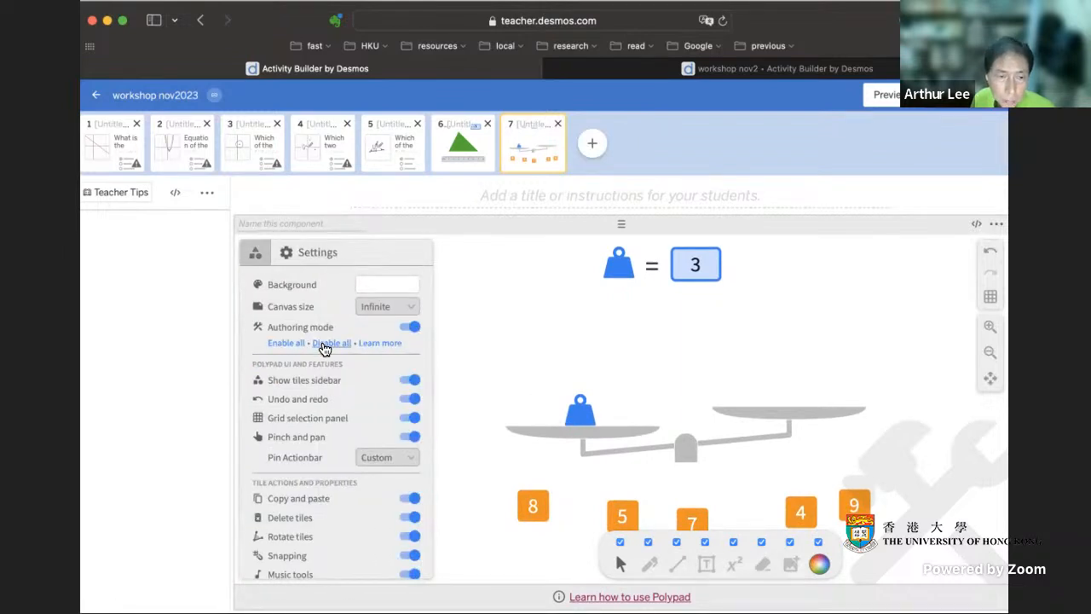
pyautogui.click(326, 344)
pyautogui.click(407, 329)
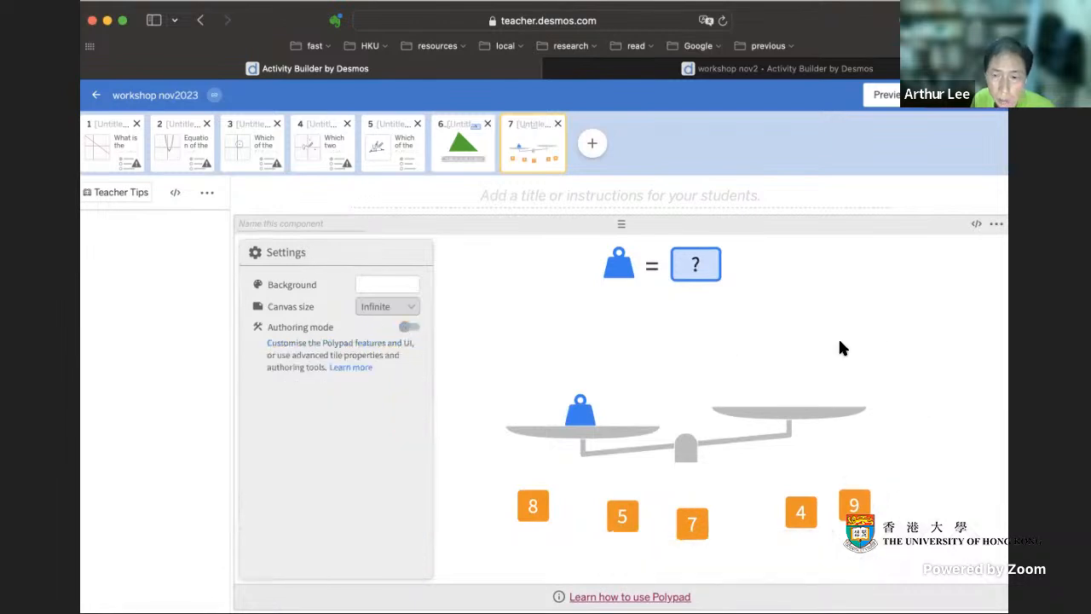
# - Preview the student screen and test the scale with 7 on the empty pan and 4 beside the weight, then clear both cards
pyautogui.click(886, 94)
pyautogui.moveTo(547, 507); pyautogui.dragTo(646, 378)
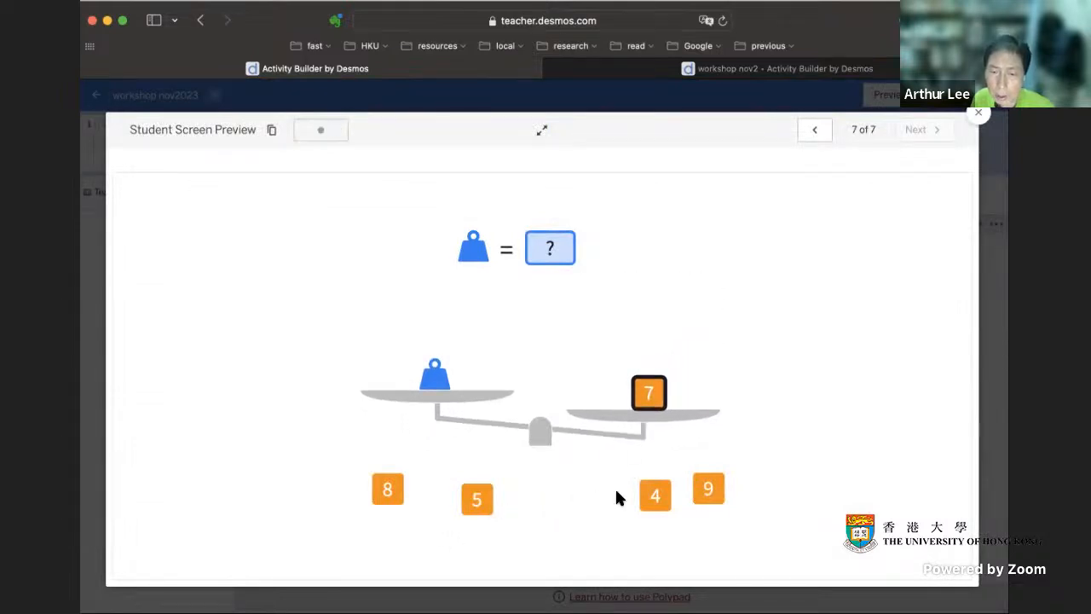
pyautogui.moveTo(653, 494); pyautogui.dragTo(467, 379)
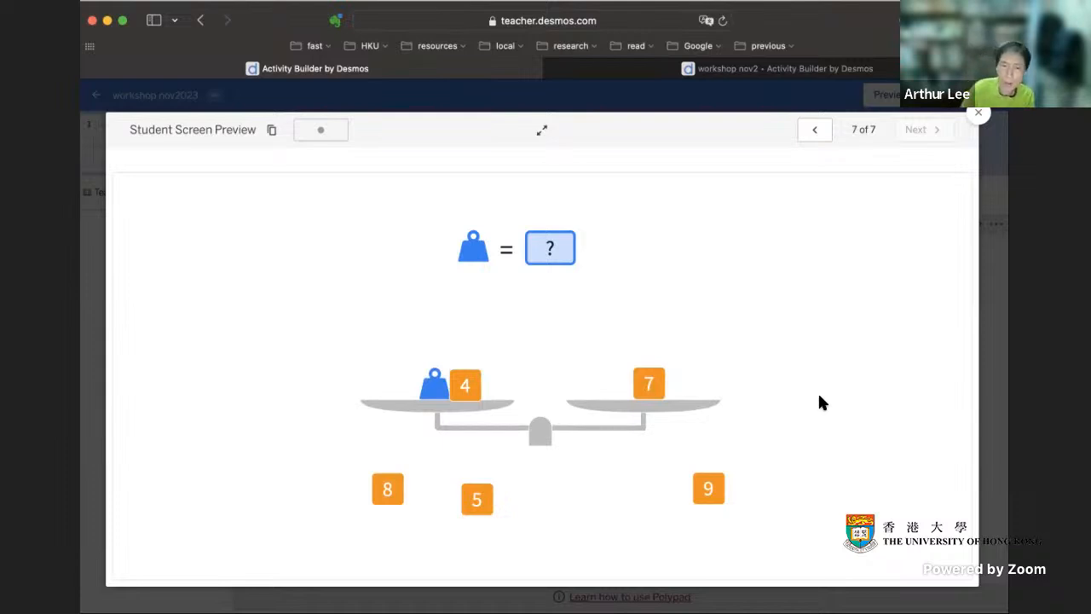
pyautogui.moveTo(466, 381); pyautogui.dragTo(545, 507)
pyautogui.moveTo(648, 389); pyautogui.dragTo(595, 506)
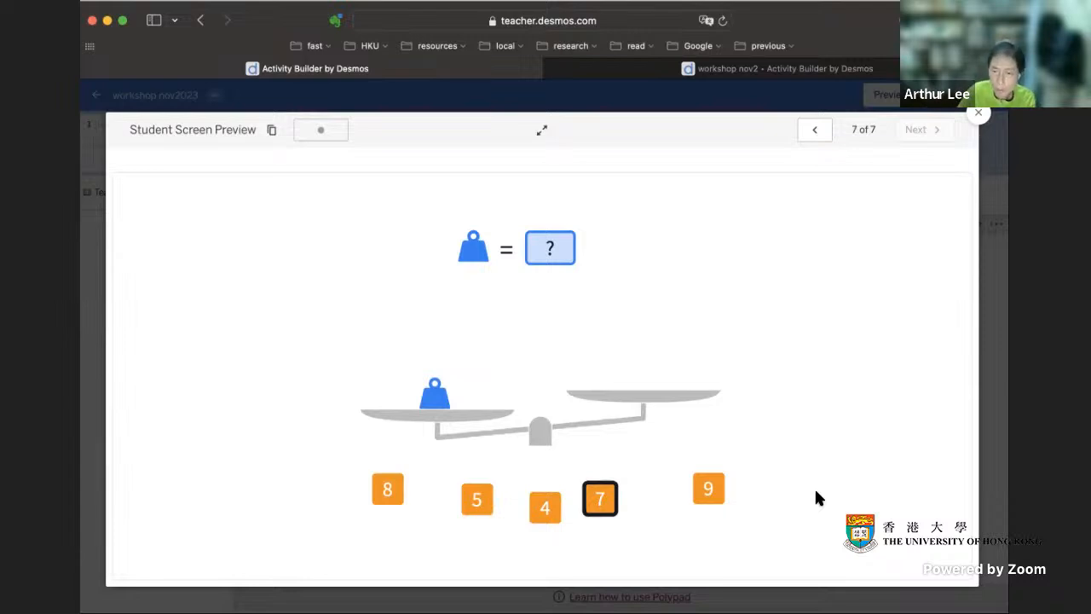
# - Close the student preview and publish the activity
pyautogui.click(979, 114)
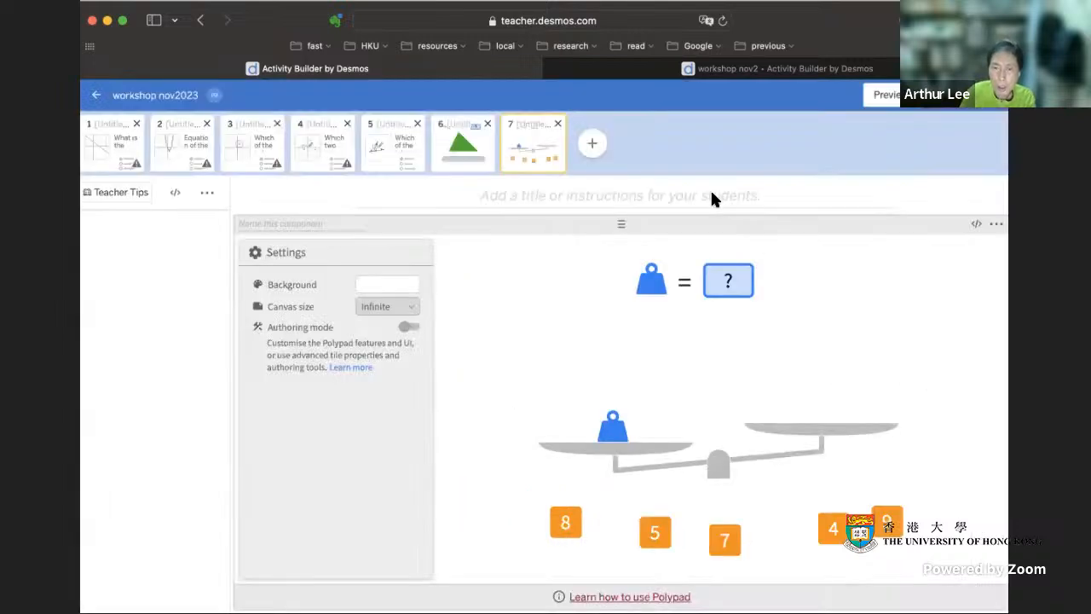
pyautogui.click(956, 96)
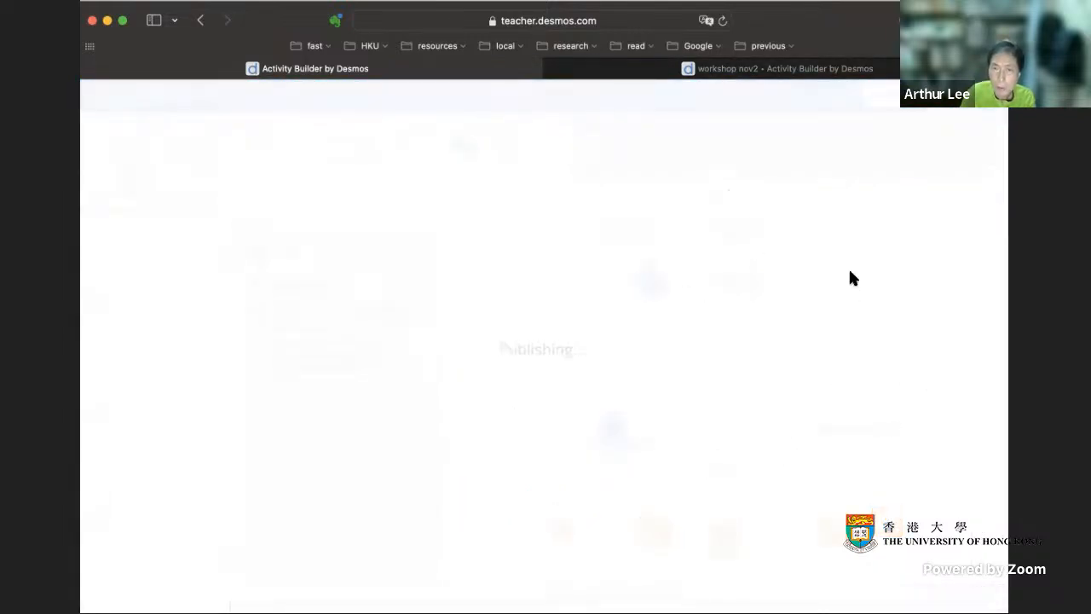
# - Preview screen 11 of the "workshop nov2" activity, balancing the weight and 5 against 8 and answering 3 for the weight
pyautogui.click(843, 77)
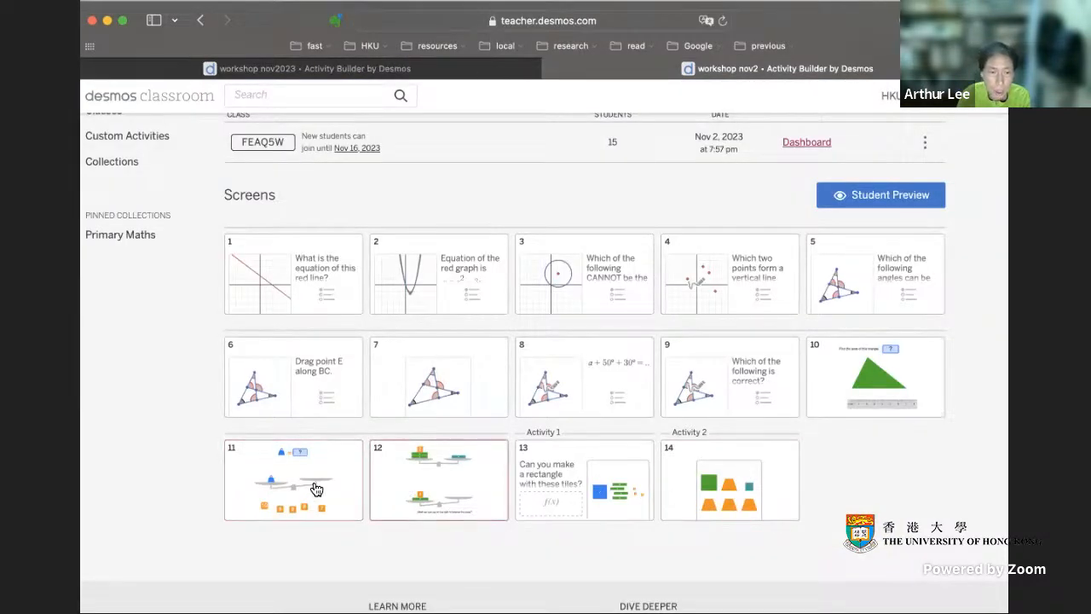
pyautogui.click(353, 482)
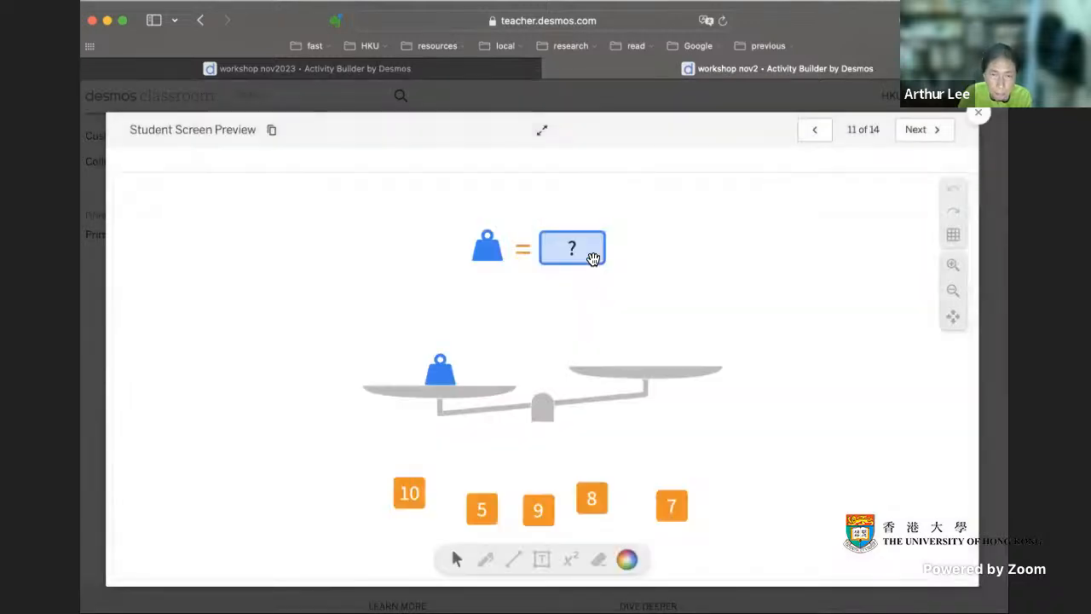
pyautogui.click(576, 249)
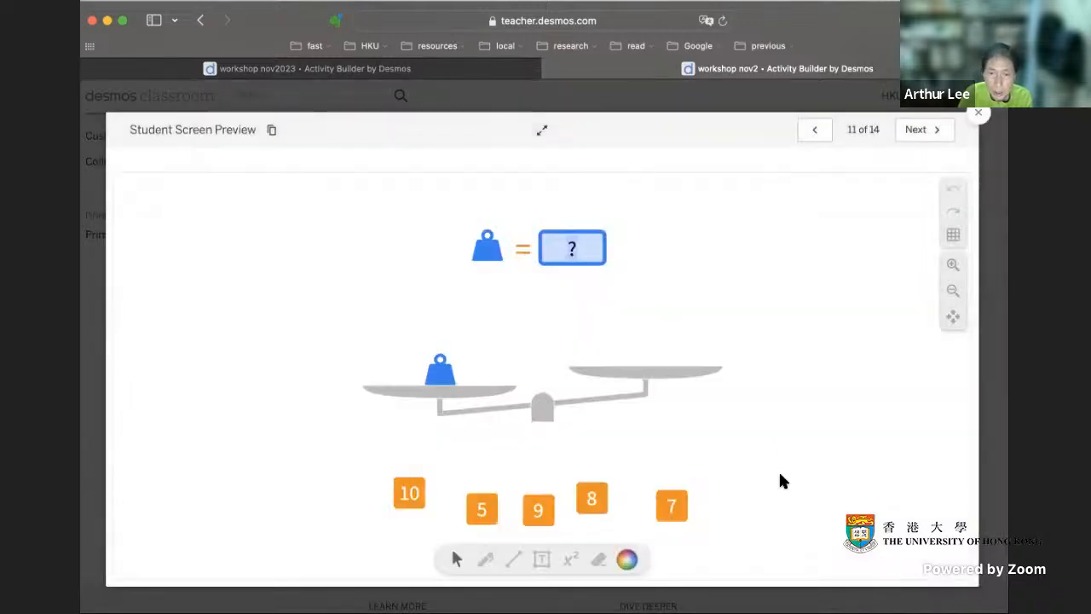
pyautogui.moveTo(672, 506)
pyautogui.mouseDown()
pyautogui.moveTo(650, 349)
pyautogui.moveTo(672, 494)
pyautogui.mouseUp()
pyautogui.moveTo(591, 500); pyautogui.dragTo(645, 367)
pyautogui.moveTo(481, 509); pyautogui.dragTo(476, 354)
pyautogui.click(574, 248)
pyautogui.write('3')
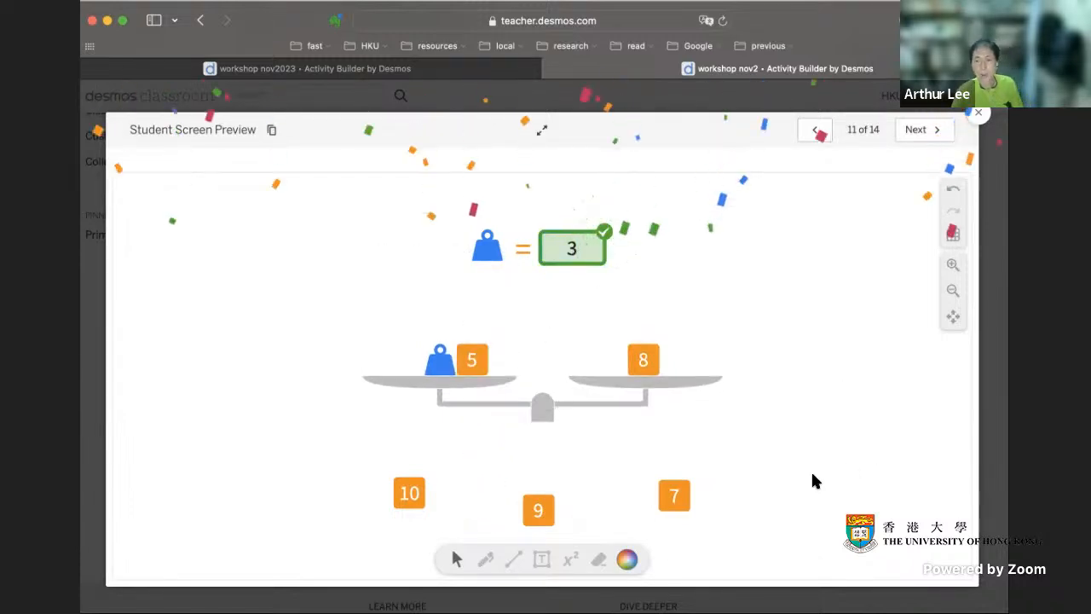
pyautogui.click(978, 113)
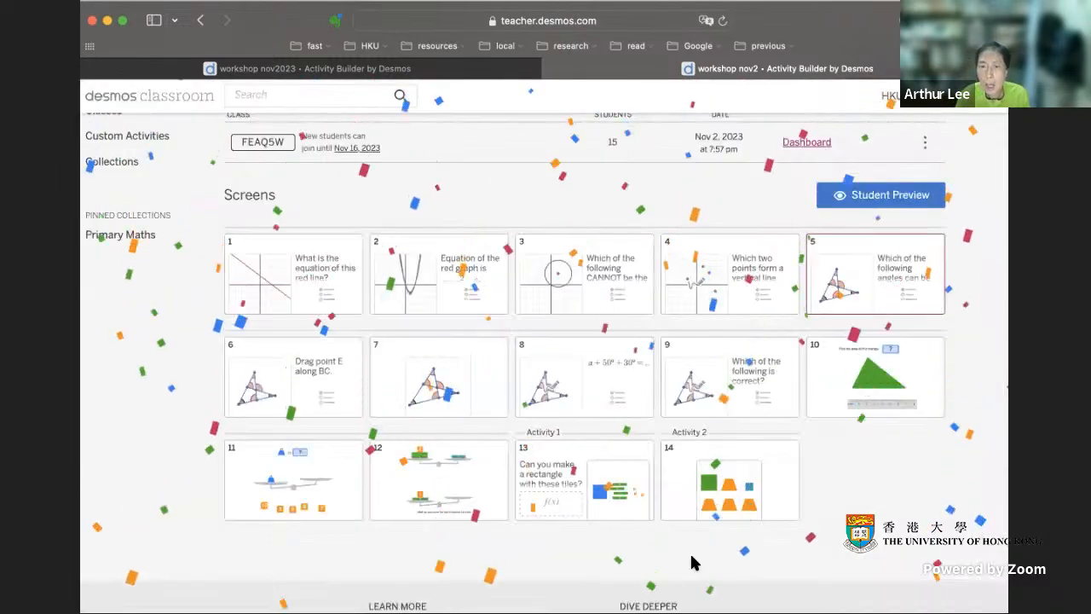
# - Preview screen 12 of "workshop nov2" and examine its two balance scales and the available Algebra tiles
pyautogui.click(467, 483)
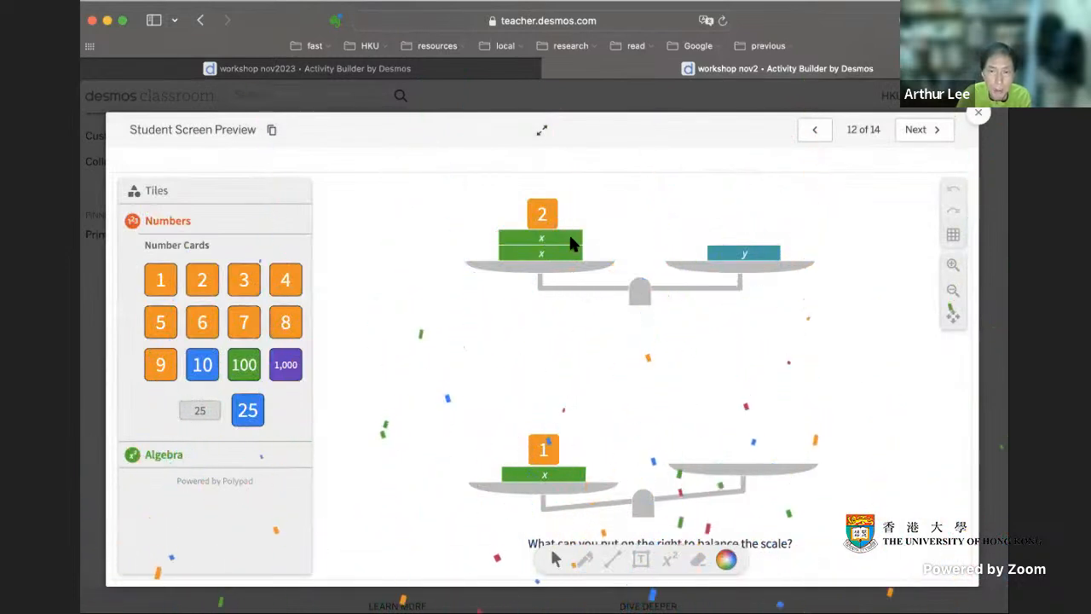
pyautogui.click(173, 461)
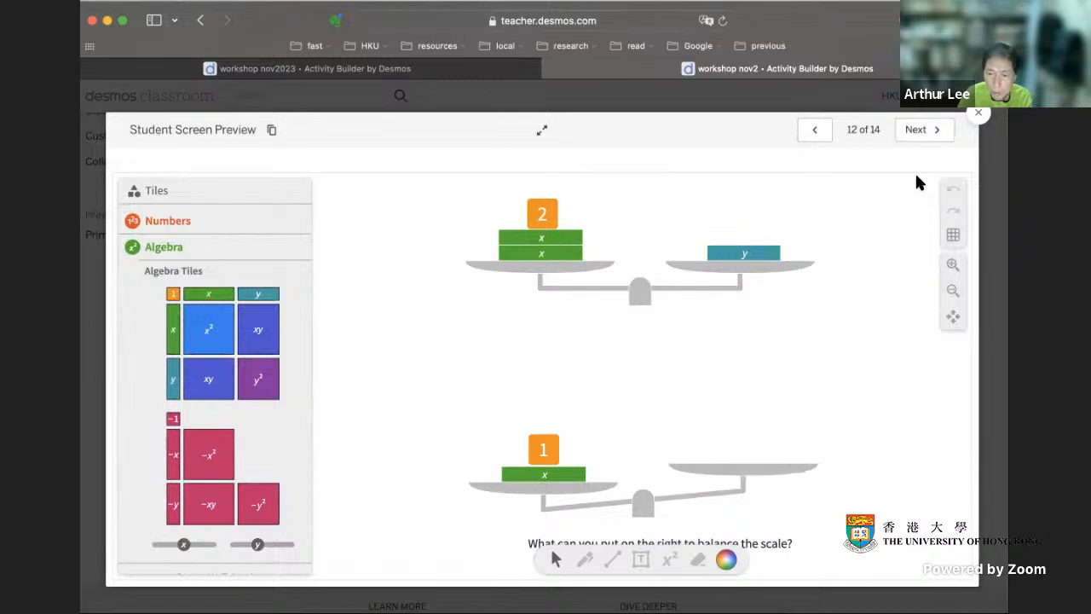
pyautogui.click(977, 114)
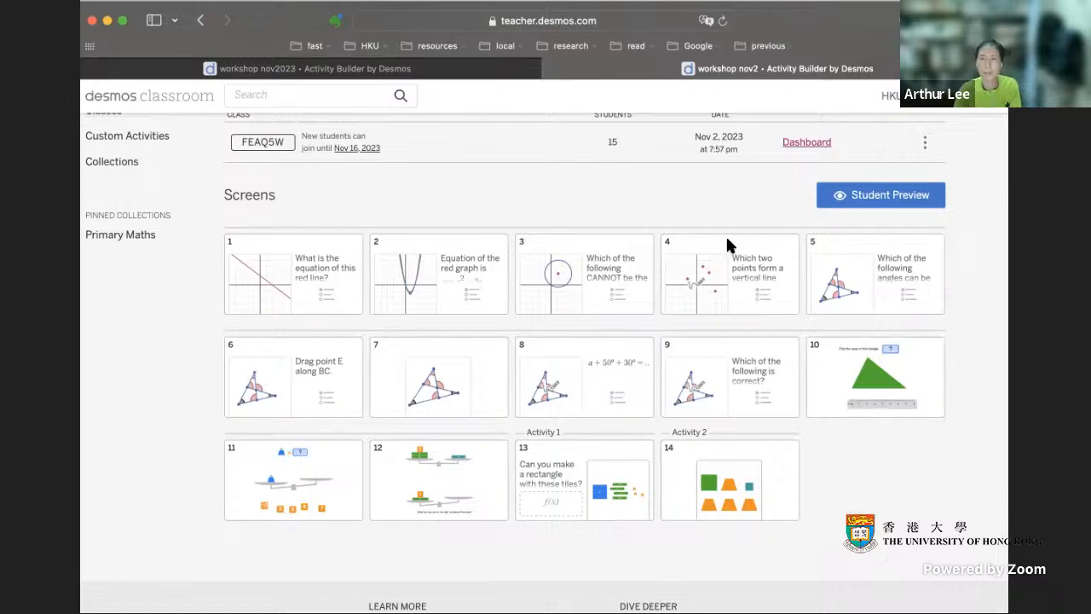
# - Open the teacher dashboard of the "workshop nov2" session, dismiss the student invitation, and show the class progress summary
pyautogui.scroll(5, 756, 199)
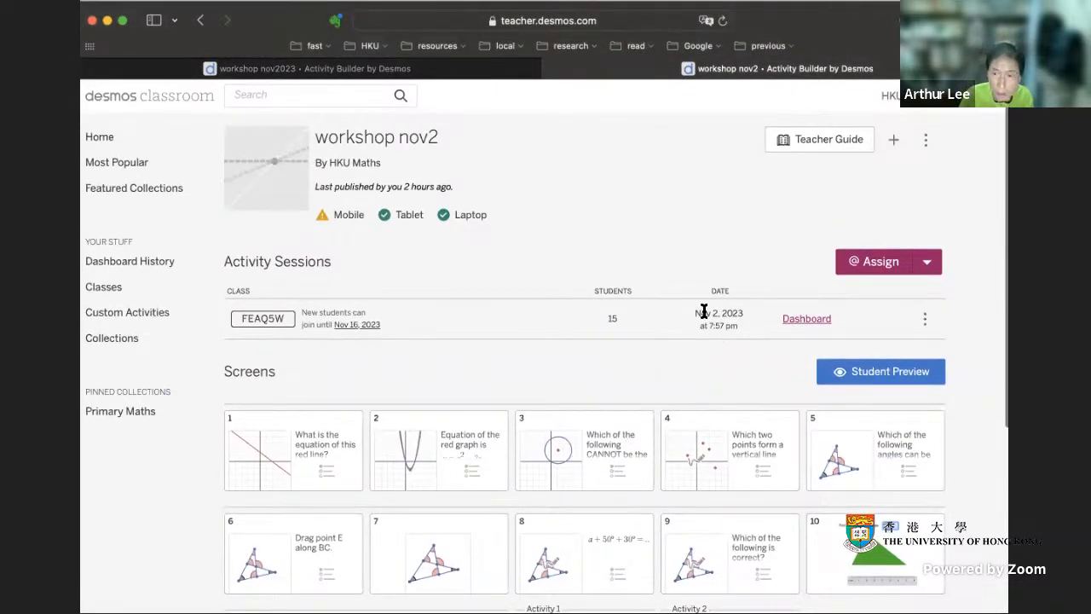
pyautogui.click(809, 317)
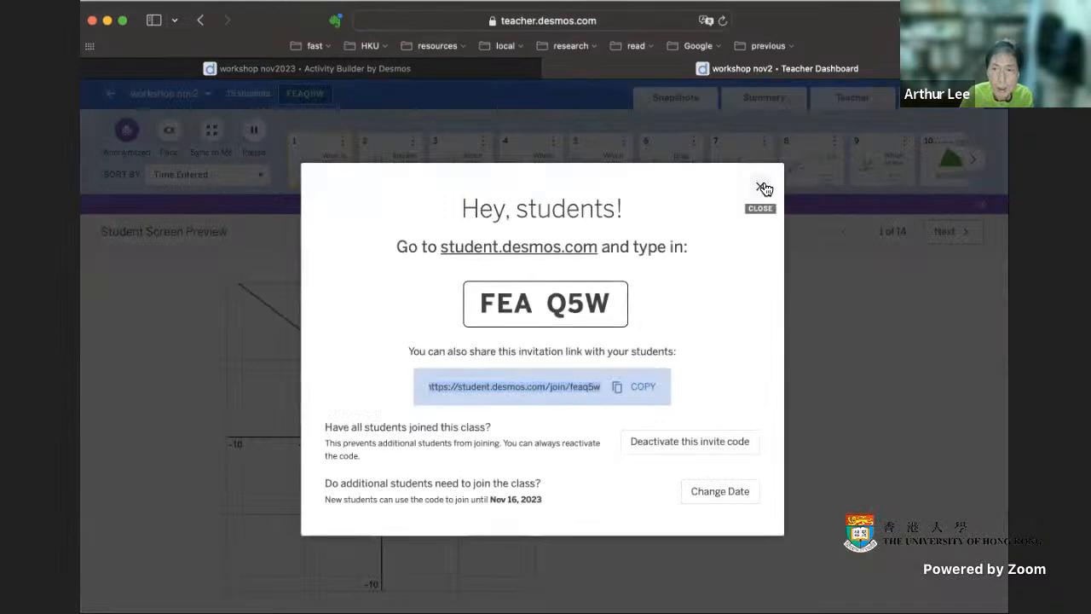
pyautogui.click(764, 189)
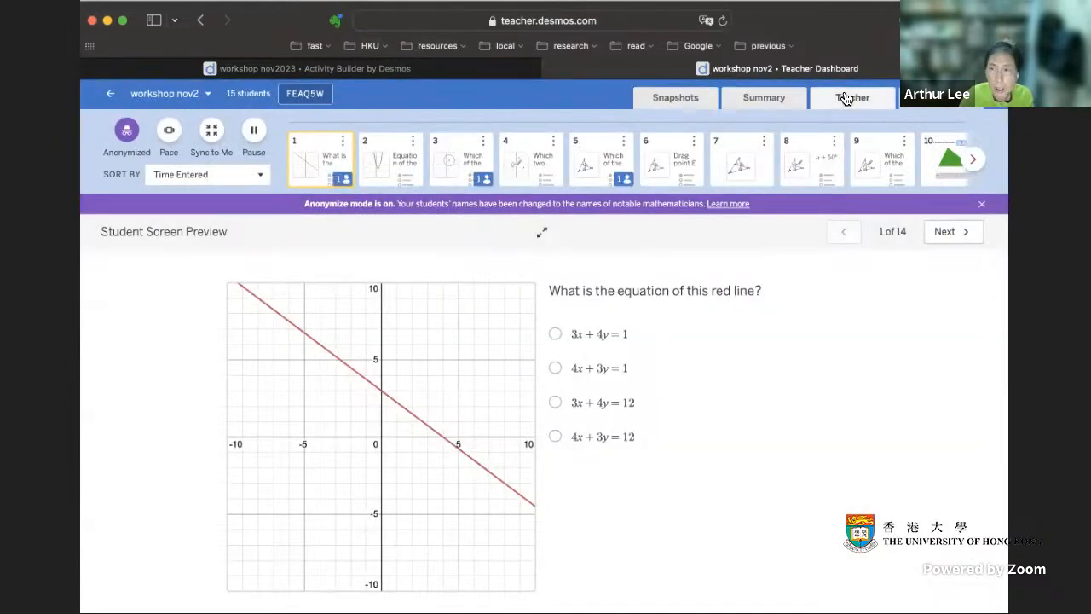
pyautogui.click(844, 98)
pyautogui.click(744, 97)
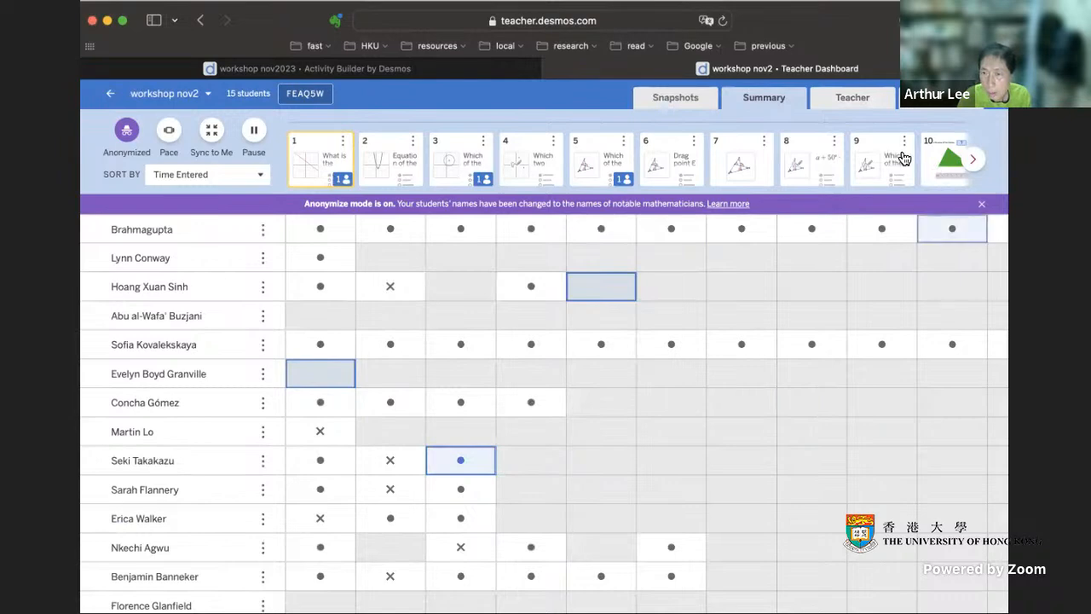
# - Review the students' responses to the triangle-area task on screen 10 and the balance scale task on screen 11
pyautogui.click(953, 161)
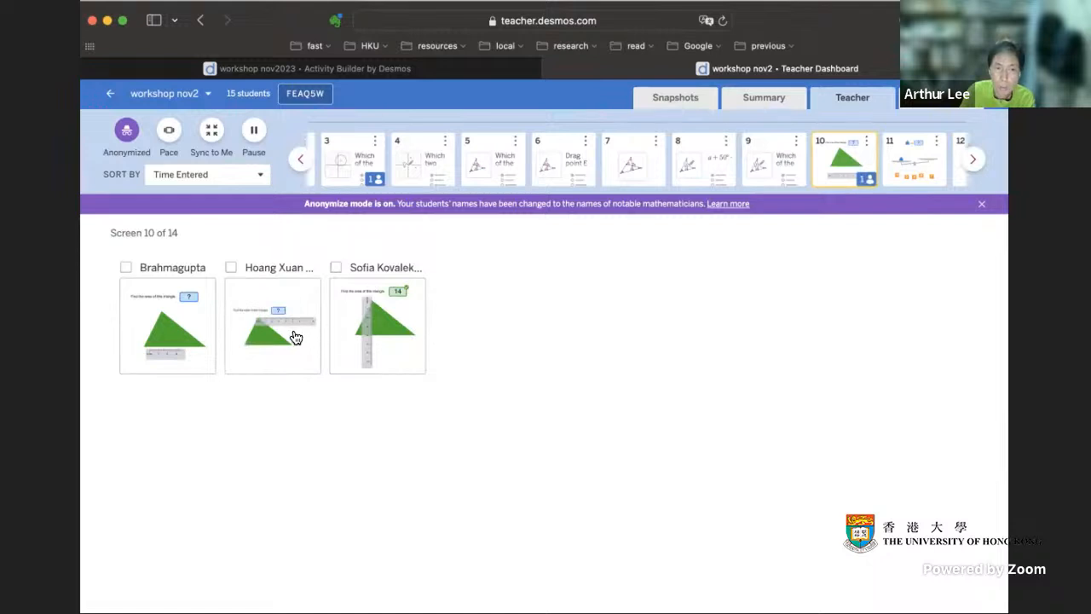
pyautogui.click(919, 177)
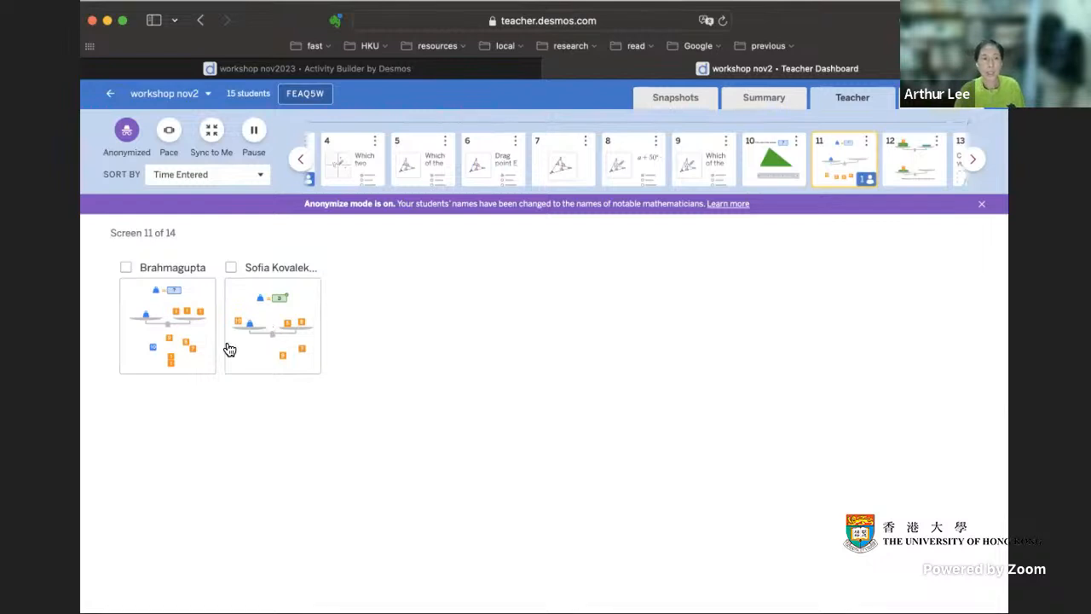
# - Open the first student's screen 11 response, move the three 1 cards off the pan and back on, then close it
pyautogui.click(202, 348)
pyautogui.moveTo(625, 314); pyautogui.dragTo(737, 420)
pyautogui.moveTo(681, 314); pyautogui.dragTo(709, 441)
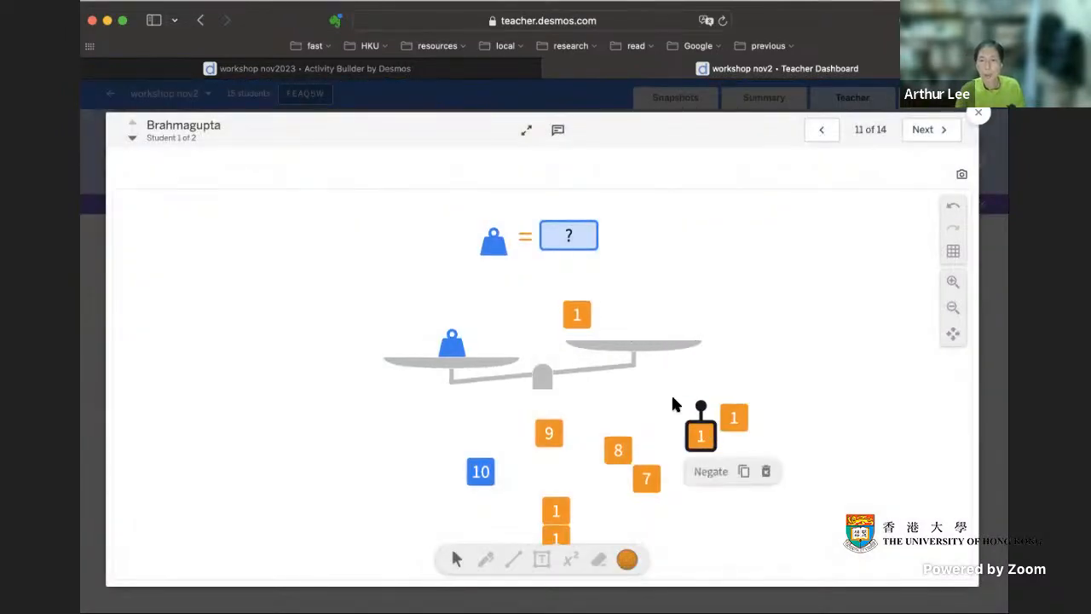
pyautogui.moveTo(577, 315); pyautogui.dragTo(614, 319)
pyautogui.moveTo(706, 453); pyautogui.dragTo(635, 324)
pyautogui.moveTo(733, 416); pyautogui.dragTo(665, 326)
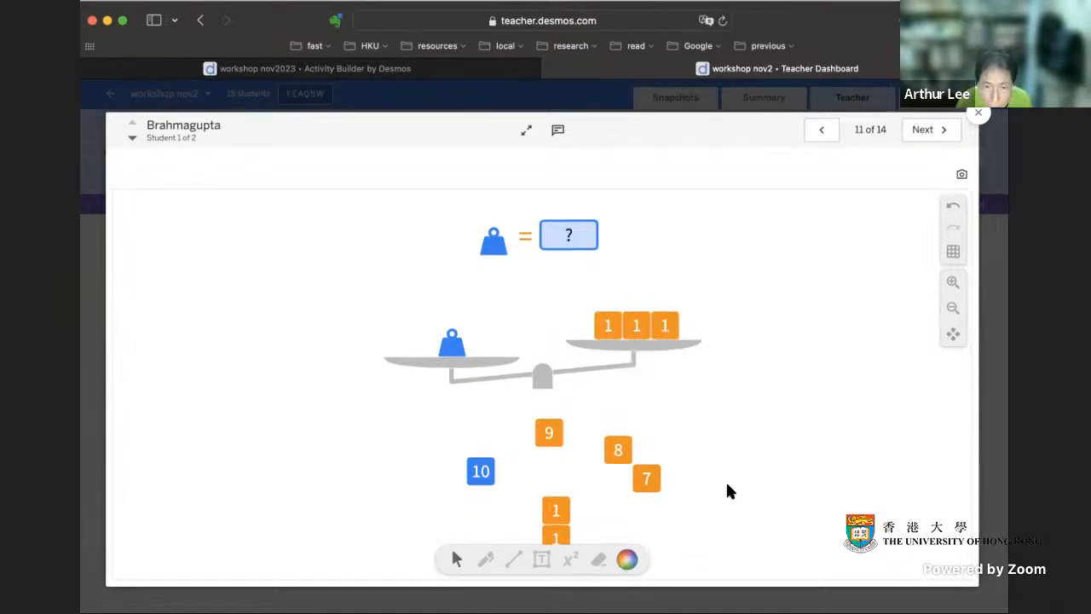
pyautogui.moveTo(542, 379)
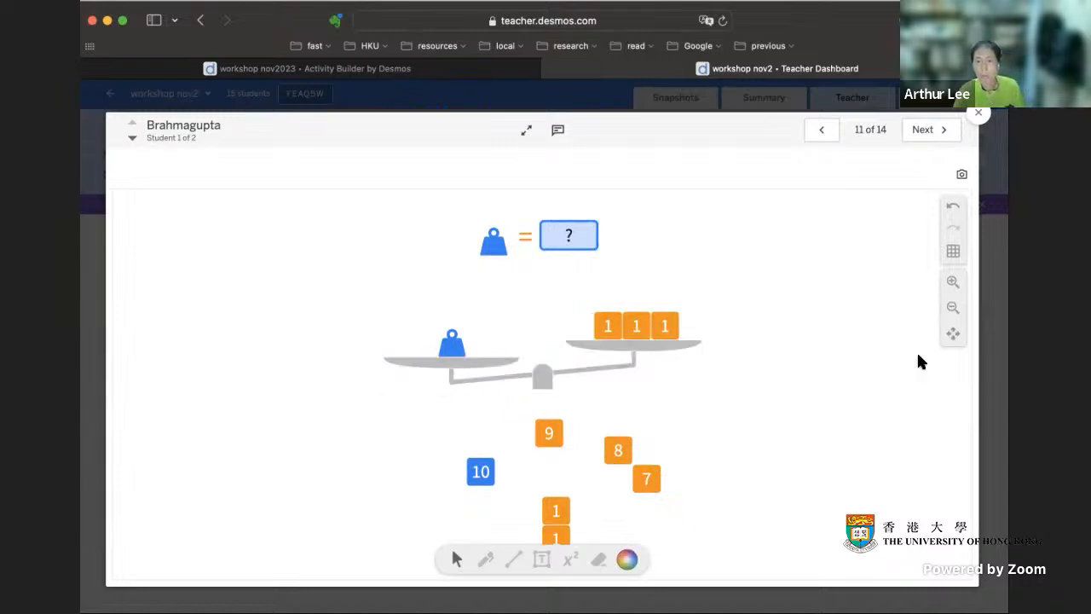
pyautogui.click(978, 115)
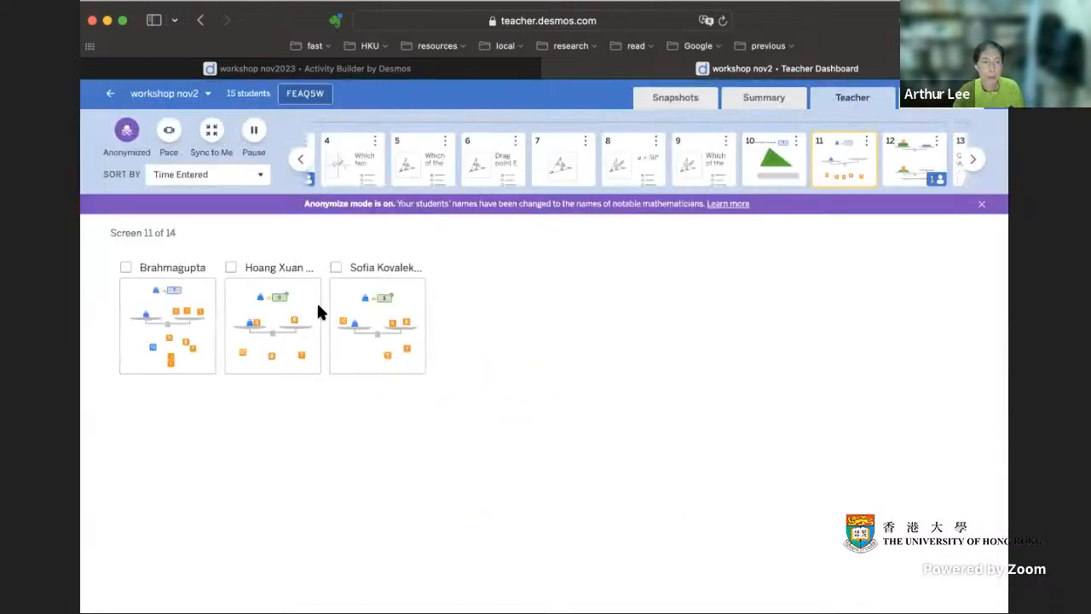